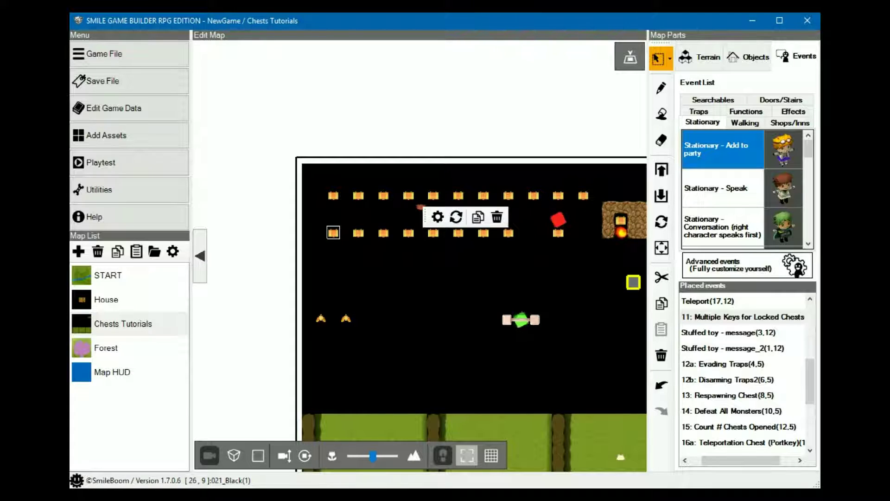
- Find the "11: Multiple Keys for Locked Chests" event on the Chests Tutorials map and open it for editing
click(714, 317)
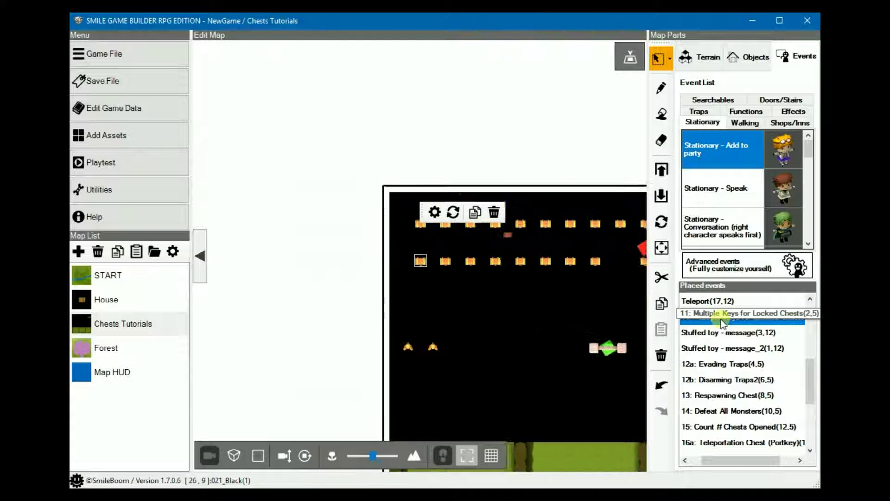
click(430, 266)
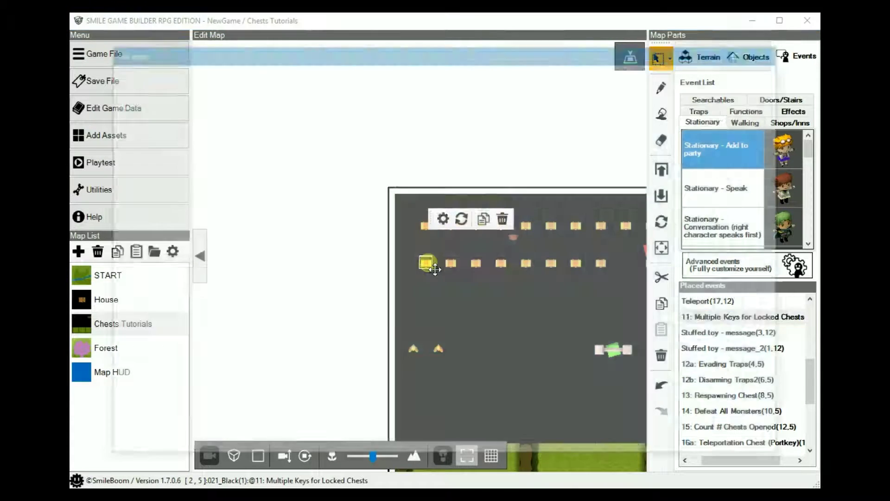
double_click(433, 267)
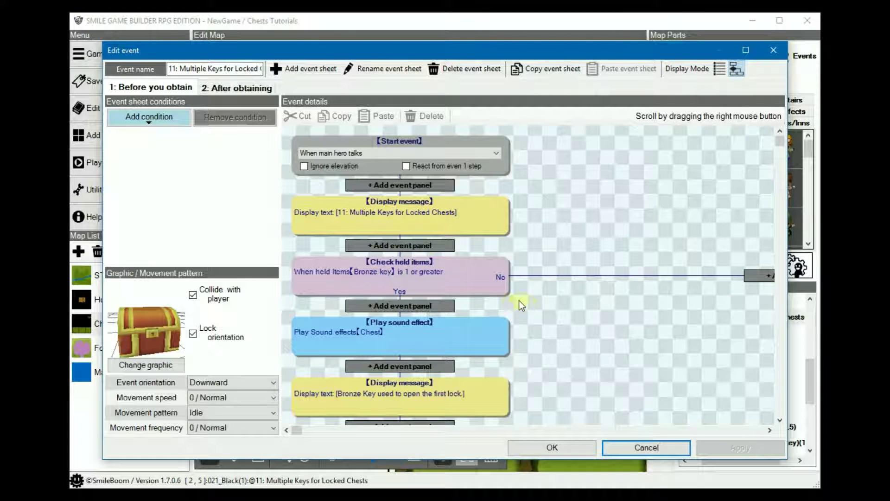
- Examine the "Before you obtain" sheet's overall flow of bronze, silver and gold key checks
scroll(532, 302, down, 2)
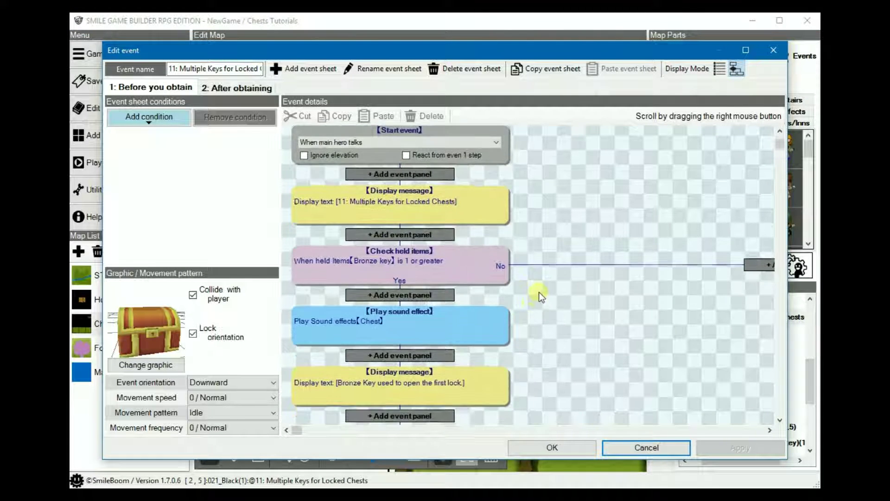
right_drag(544, 285, 552, 211)
right_drag(555, 354, 570, 218)
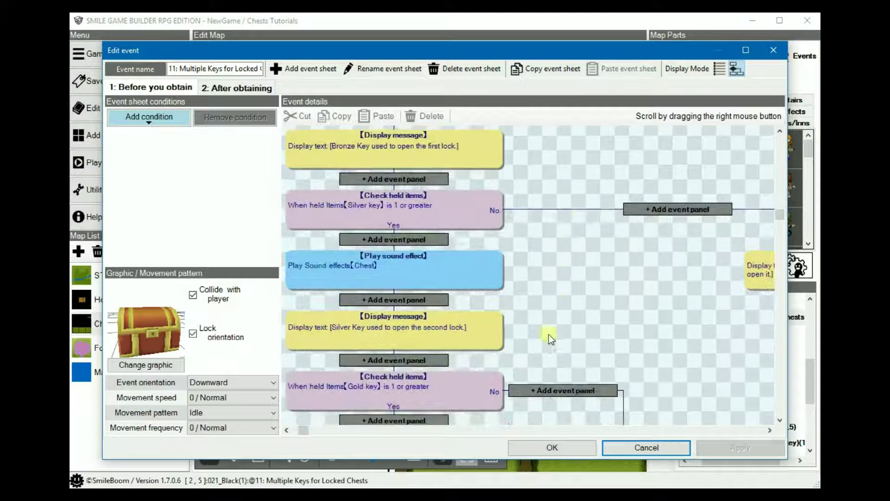
right_drag(549, 335, 563, 238)
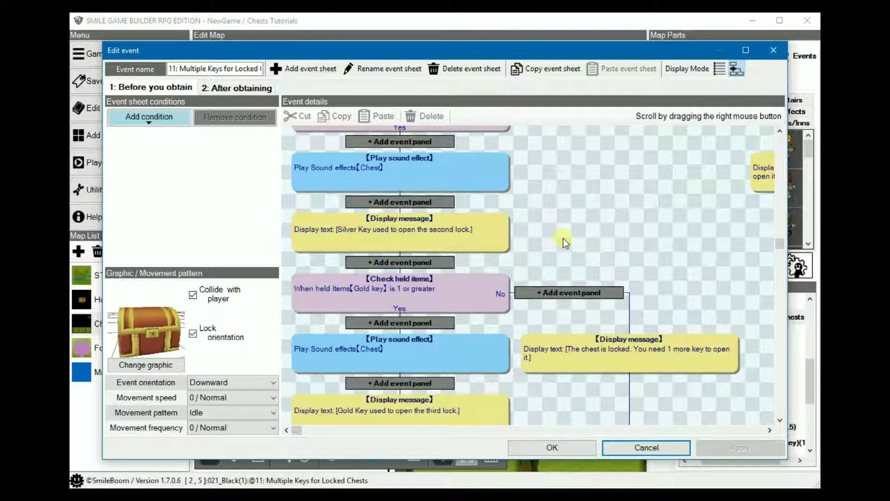
right_drag(564, 238, 558, 352)
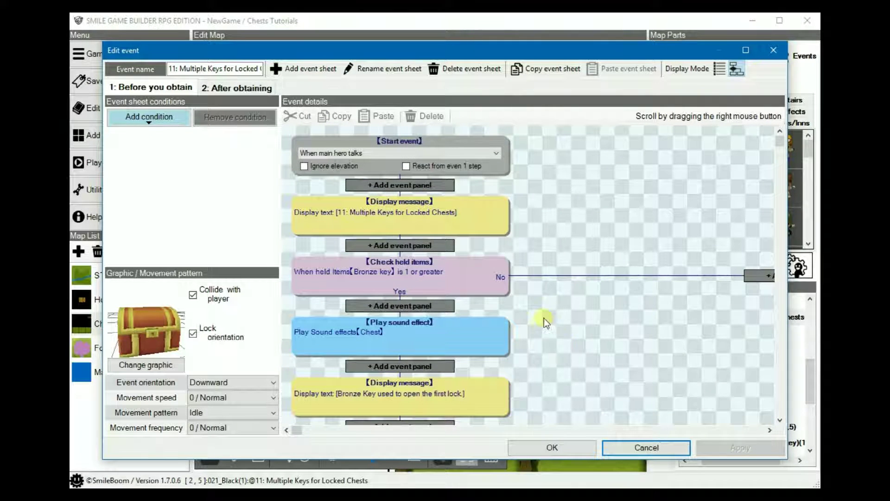
right_drag(566, 345, 581, 174)
right_drag(559, 313, 573, 469)
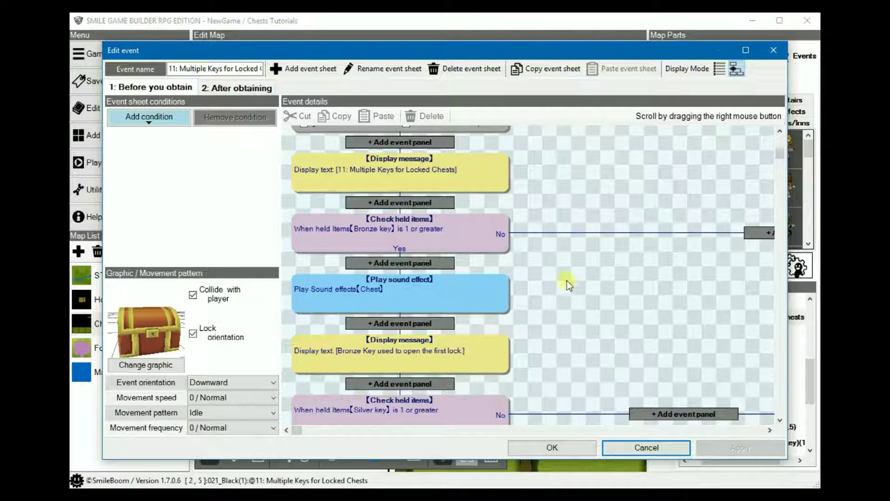
scroll(571, 278, up, 1)
right_drag(581, 297, 592, 226)
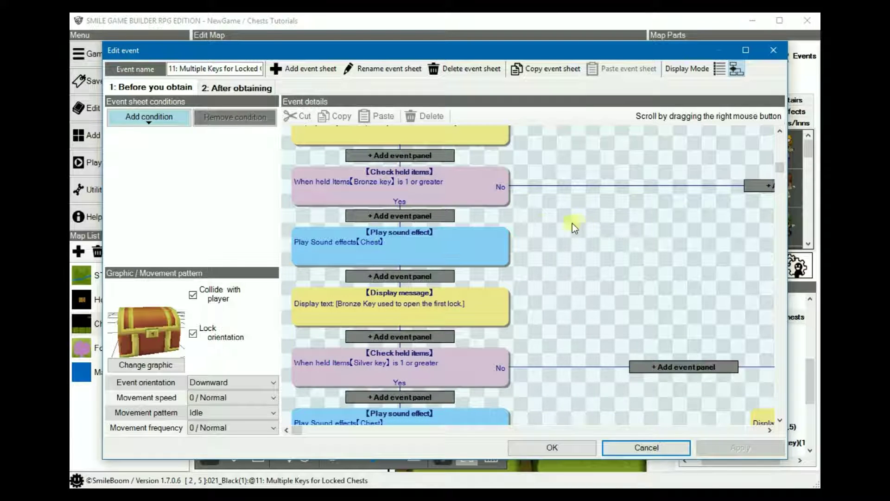
- Examine the Bronze key check's settings, its No-branch message and the message shown for the first lock
click(396, 185)
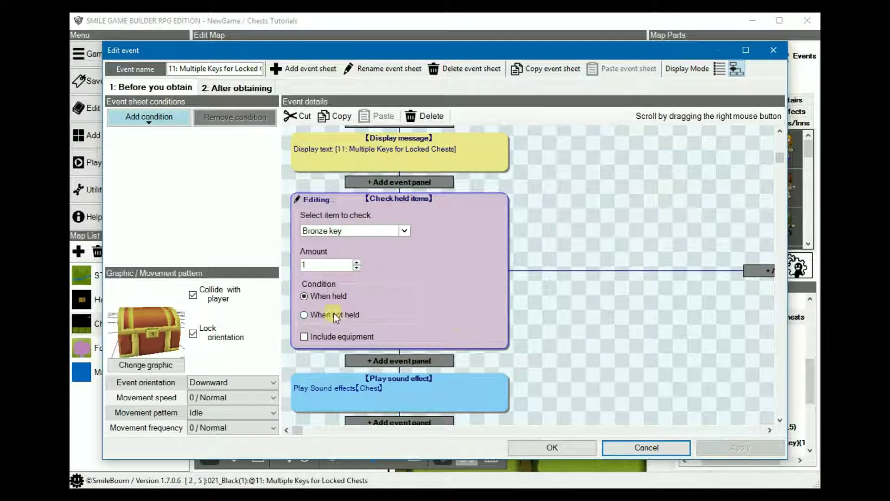
right_drag(548, 358, 571, 353)
right_drag(707, 307, 269, 206)
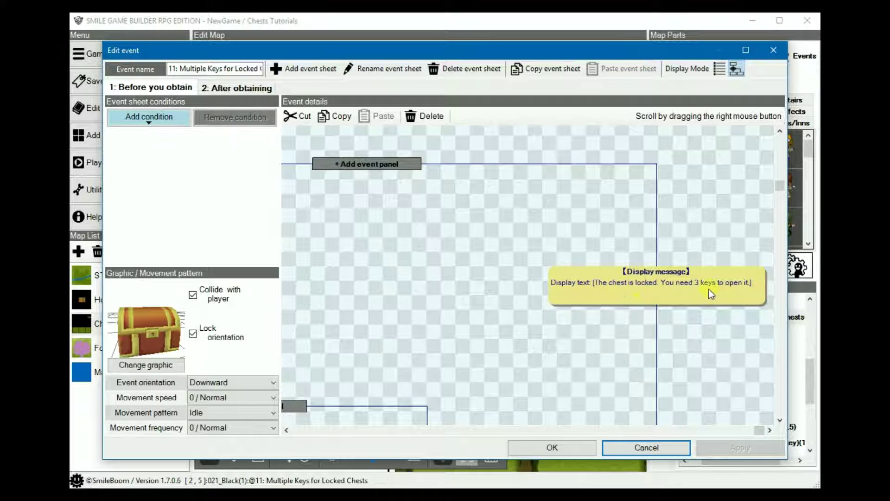
right_drag(422, 263, 654, 194)
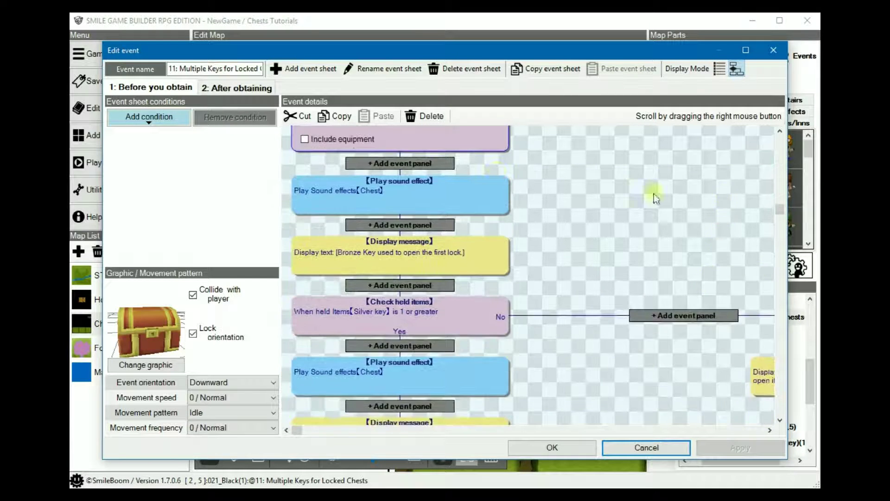
right_drag(541, 258, 548, 205)
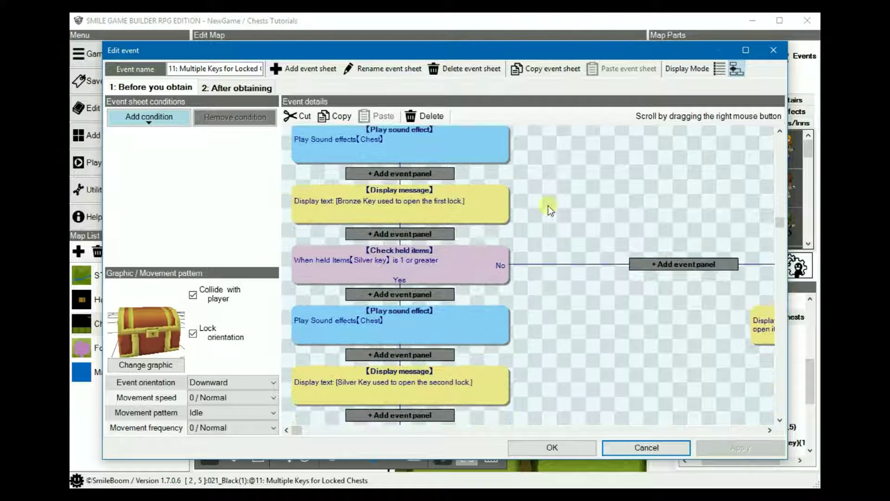
click(430, 206)
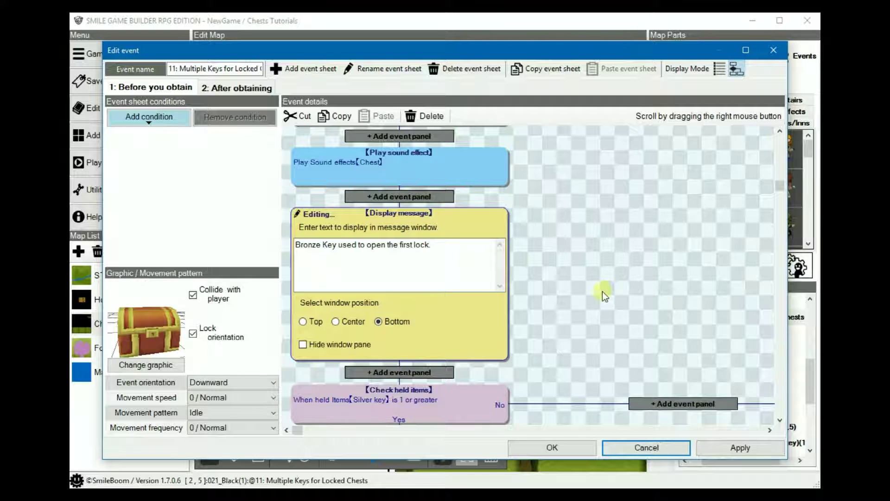
click(574, 294)
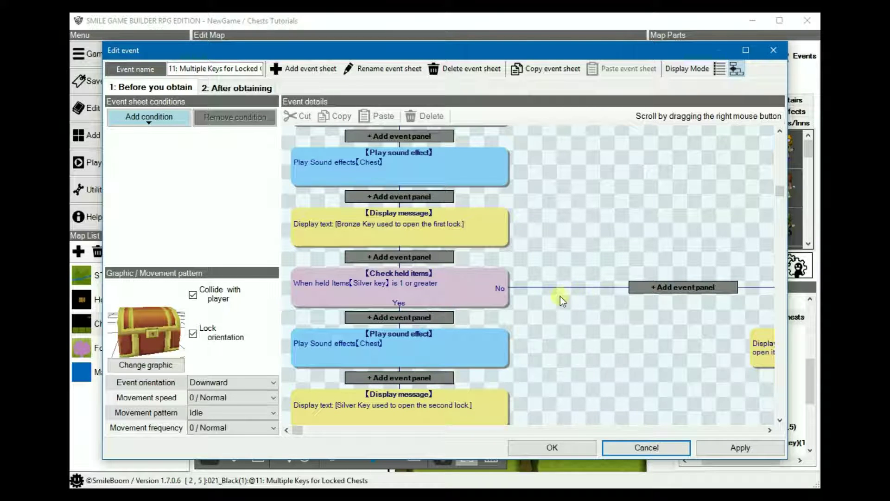
- Examine the Silver key check's settings and the message on its No branch
scroll(549, 286, down, 2)
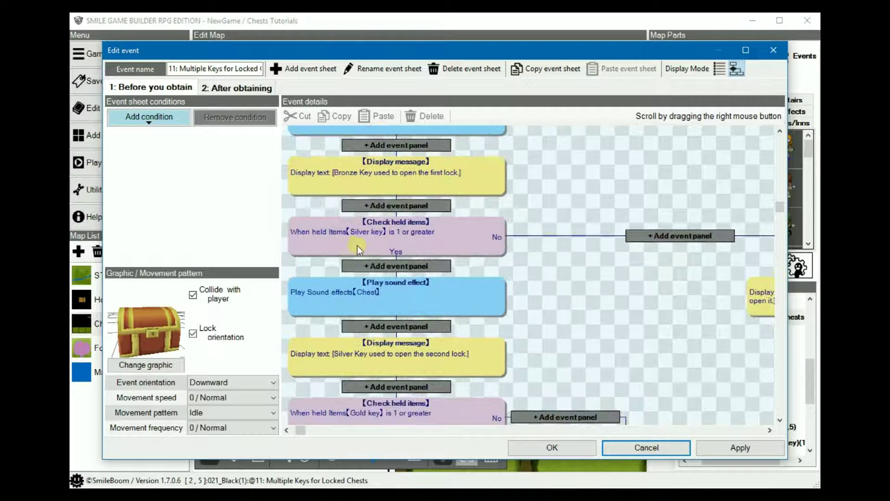
click(371, 238)
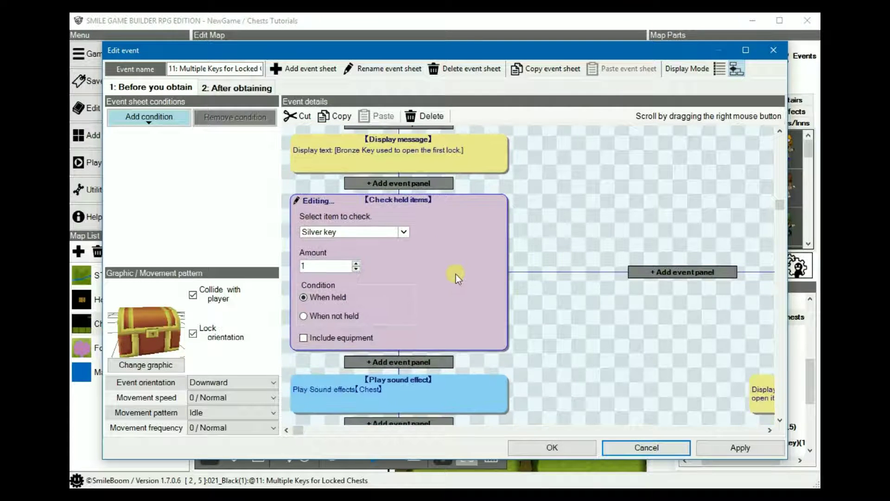
right_drag(746, 310, 486, 272)
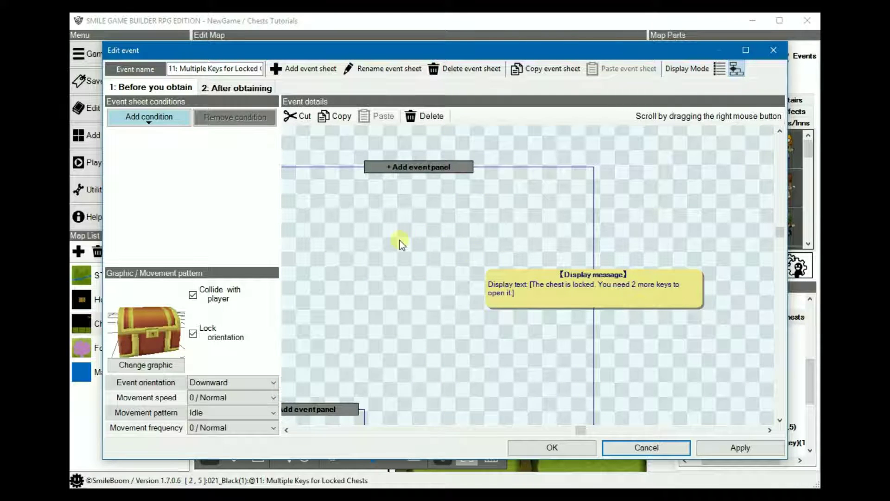
right_drag(399, 244, 692, 207)
- Examine the Gold key check's settings and the message on its No branch
scroll(543, 230, down, 2)
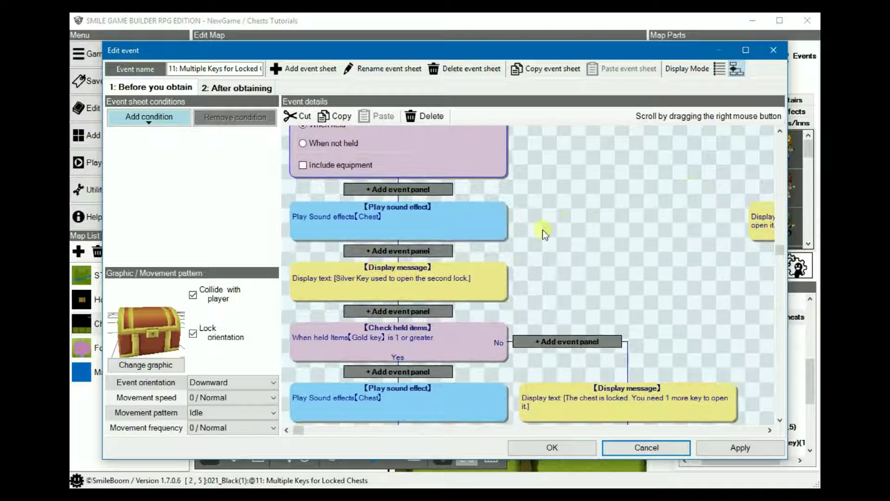
scroll(554, 255, down, 2)
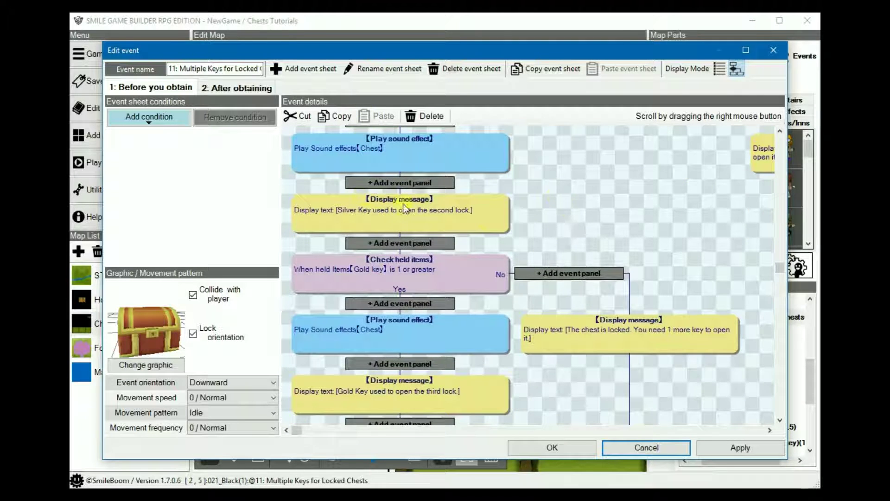
scroll(622, 215, down, 2)
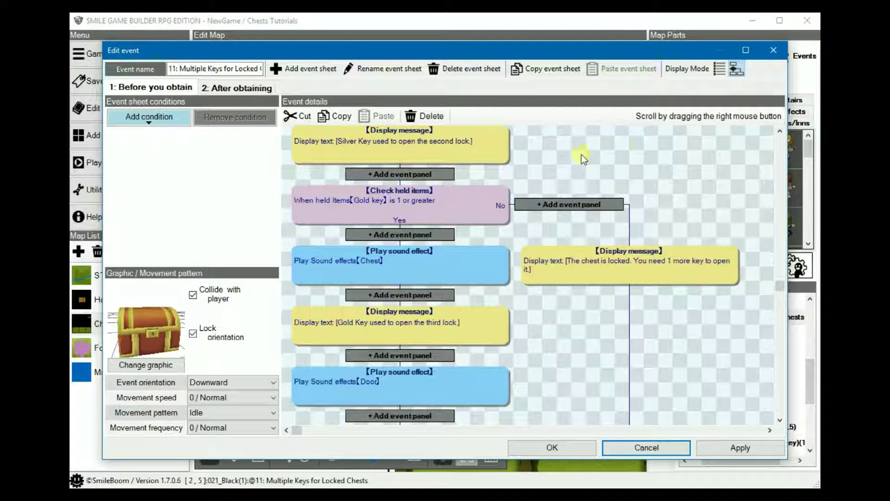
click(393, 211)
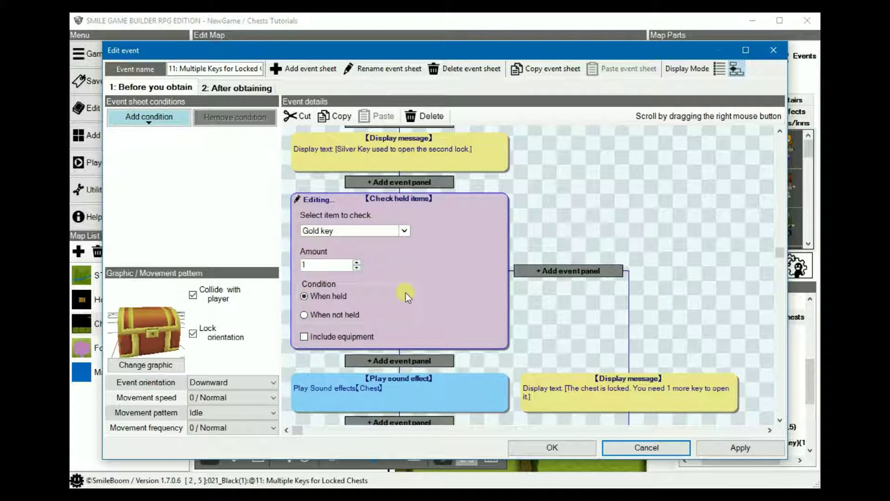
scroll(541, 316, down, 2)
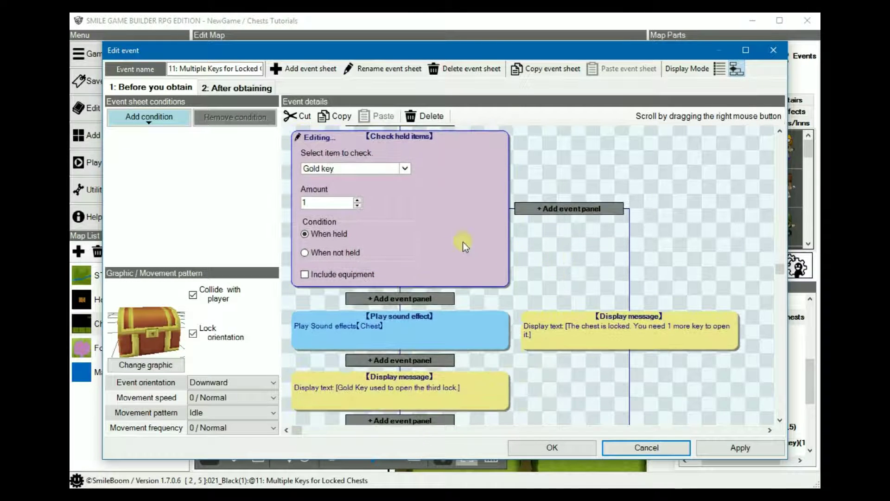
scroll(533, 264, down, 2)
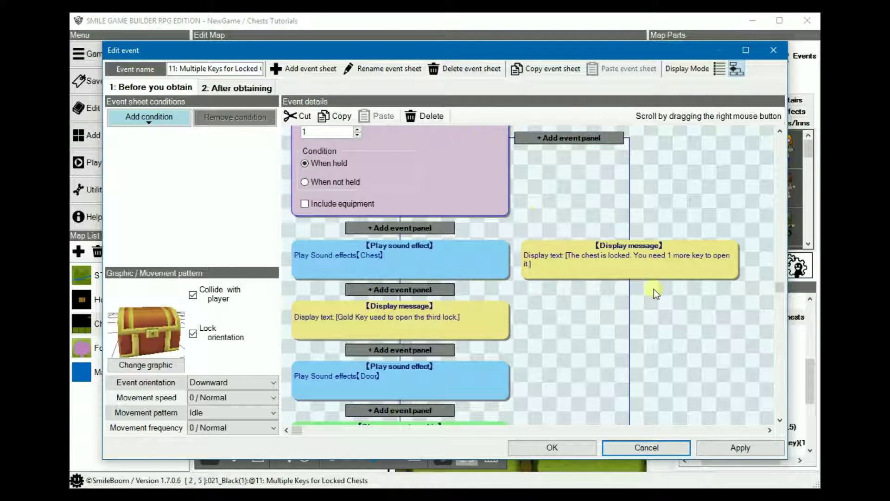
- Delete the Door sound effect panel between the gold key message and the event graphic change
scroll(582, 354, down, 2)
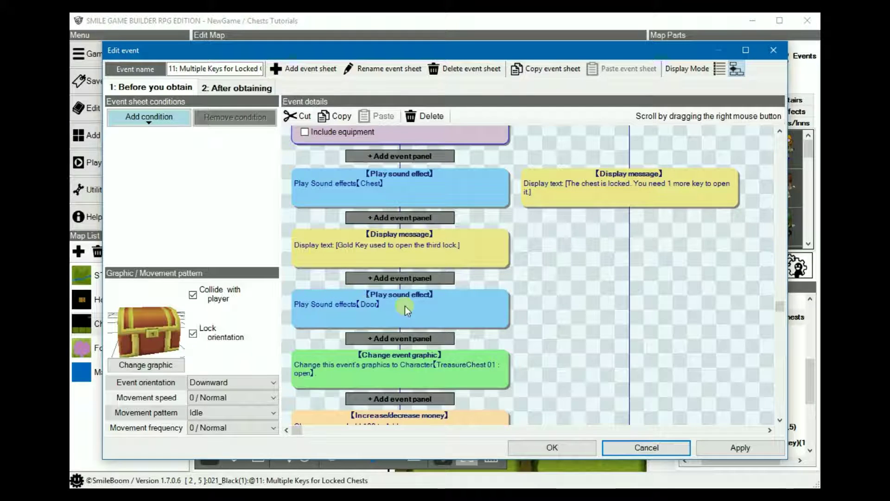
scroll(400, 288, down, 2)
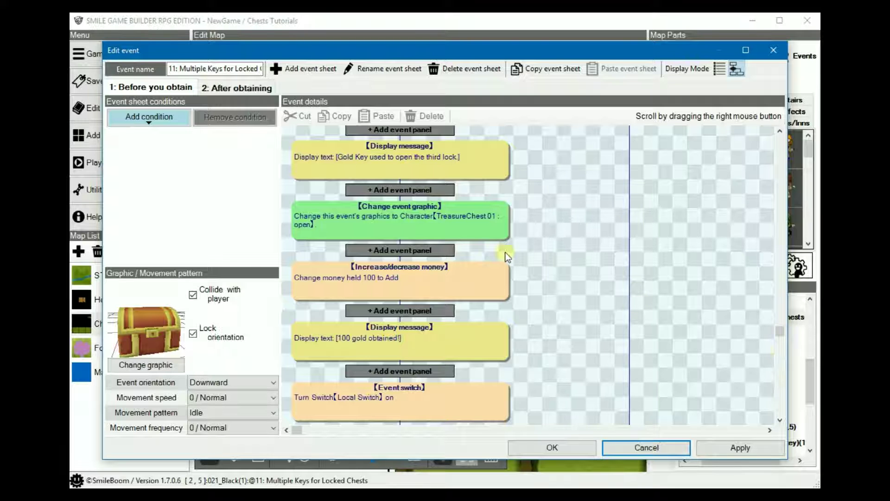
- Examine the open-chest graphic change and the settings of the money reward panel
scroll(449, 198, down, 1)
click(452, 199)
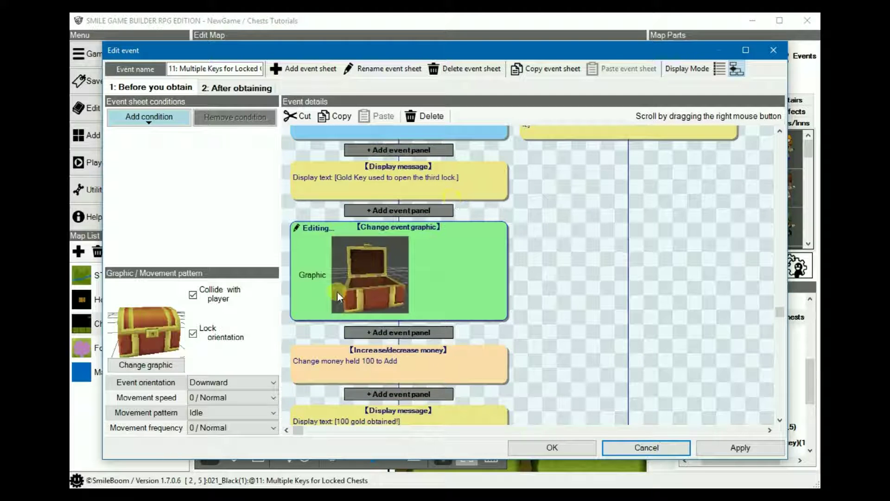
scroll(539, 252, down, 3)
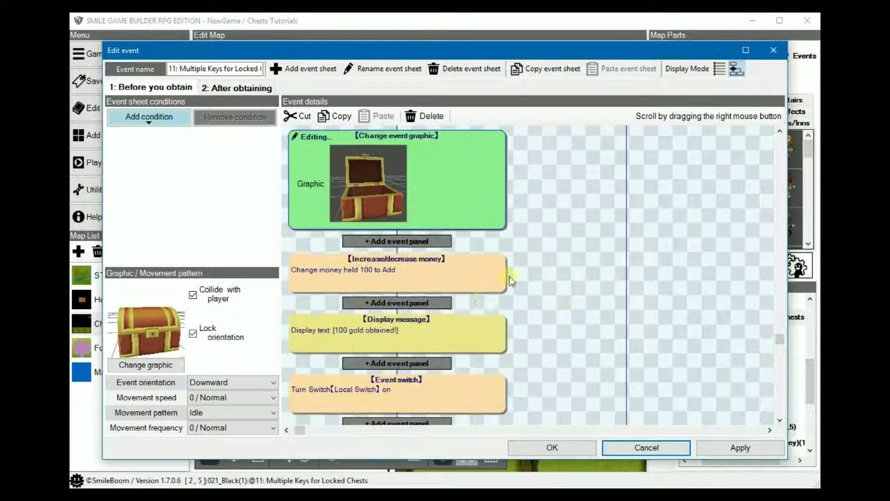
scroll(503, 240, down, 2)
click(460, 221)
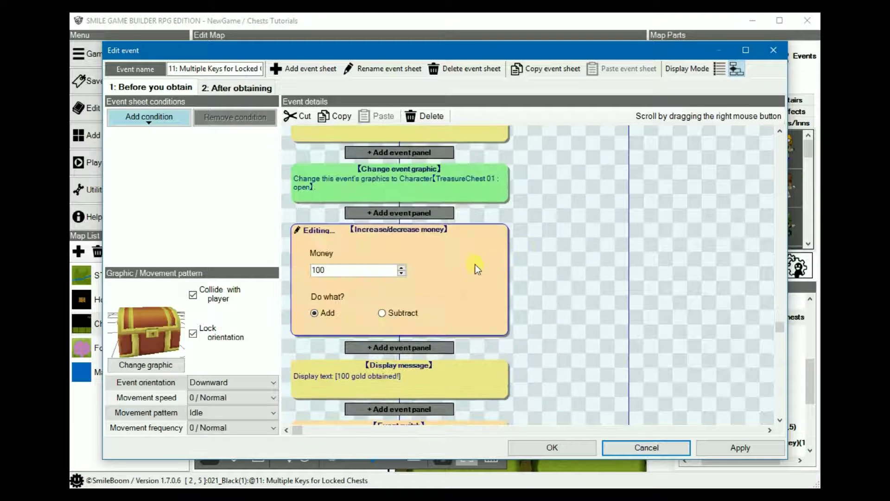
scroll(562, 239, down, 3)
scroll(571, 232, up, 2)
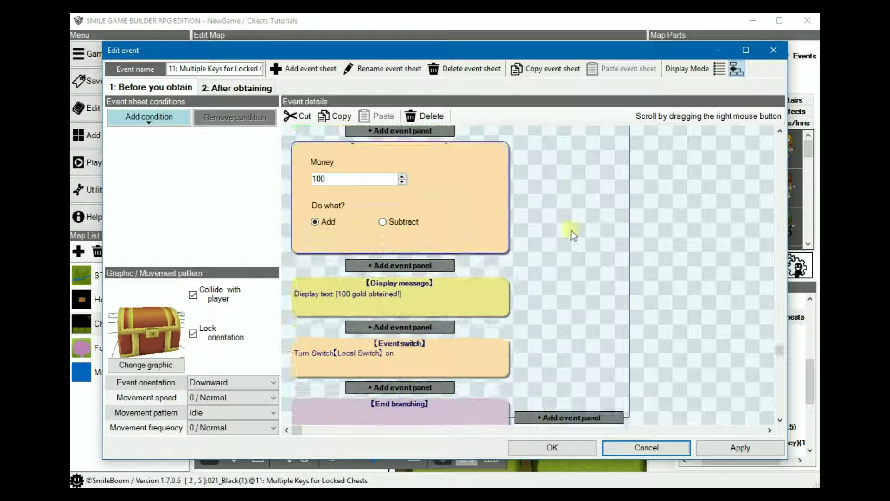
scroll(510, 297, down, 2)
- Review the "100 gold obtained!" message and Local Switch panels, and save the event's changes
click(462, 276)
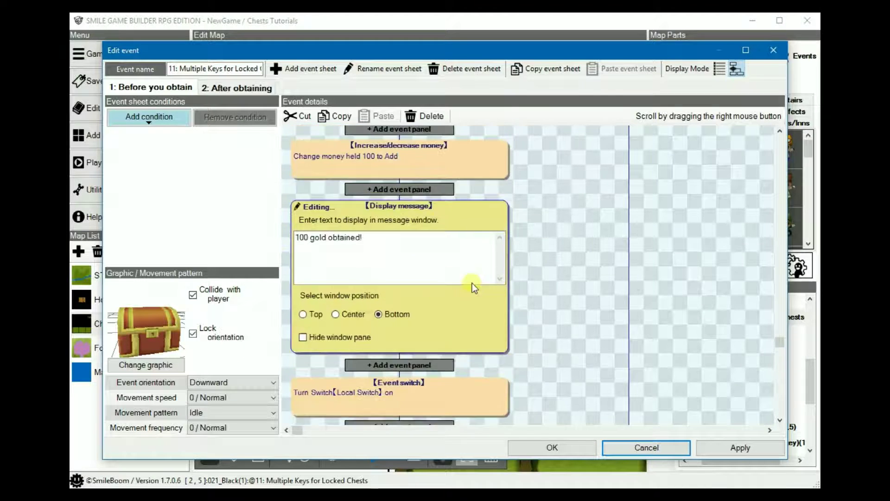
scroll(550, 265, down, 2)
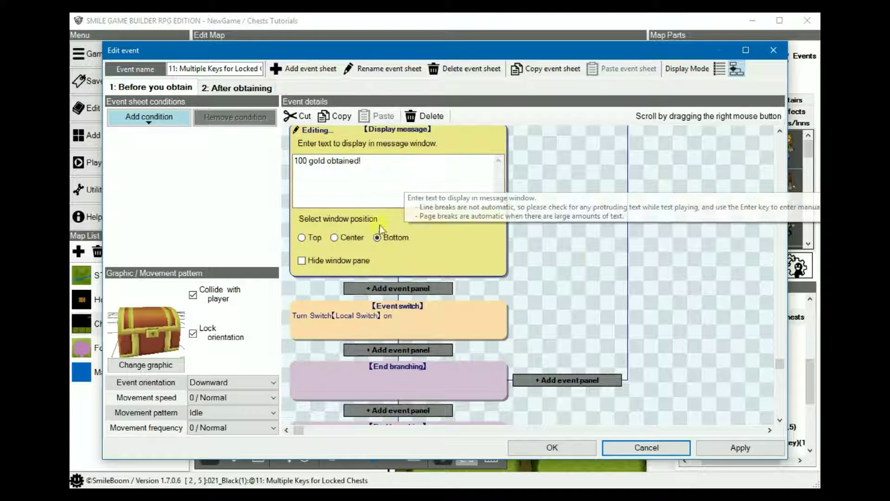
scroll(586, 266, down, 1)
click(411, 286)
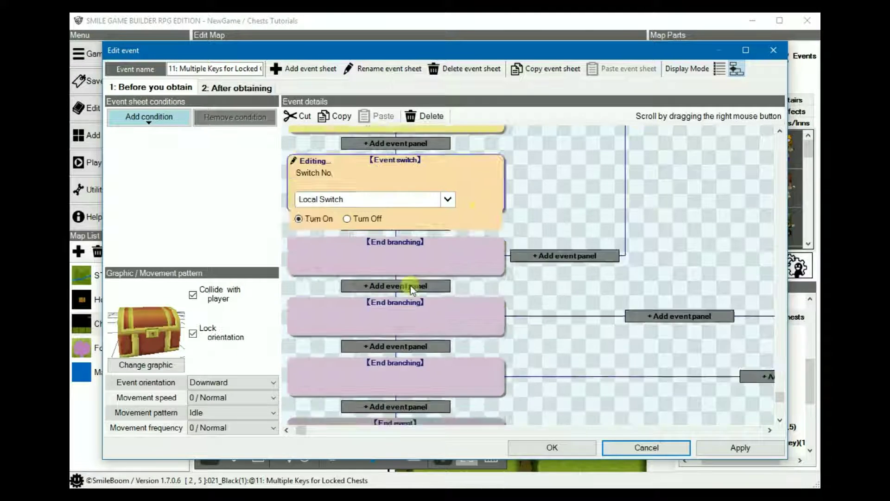
scroll(504, 299, up, 3)
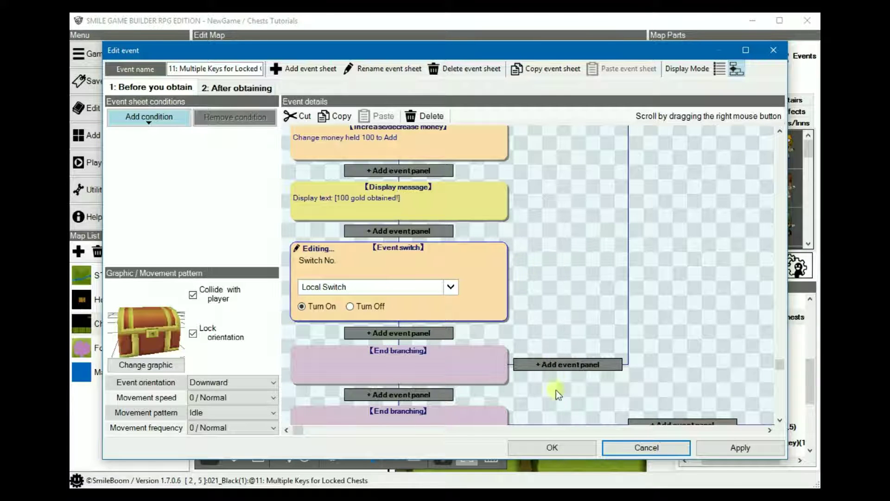
click(561, 447)
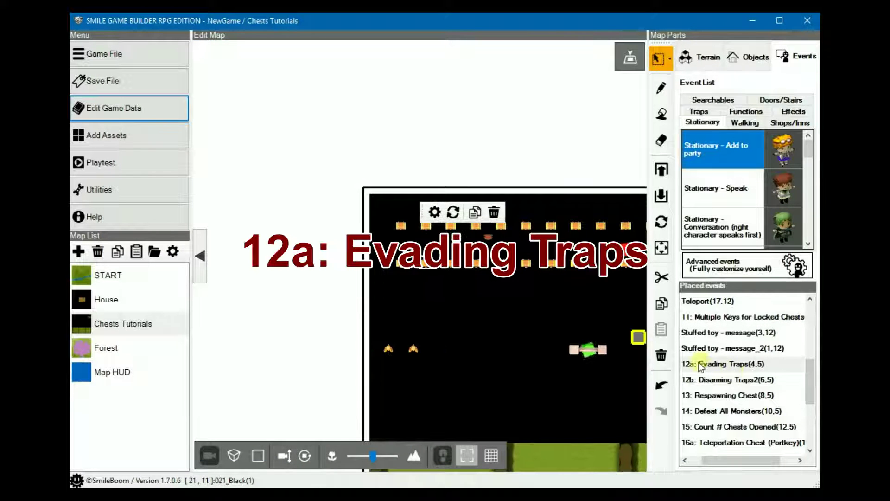
- Examine Sion's default stats, including Agility, in the game's character data
click(693, 365)
click(693, 365)
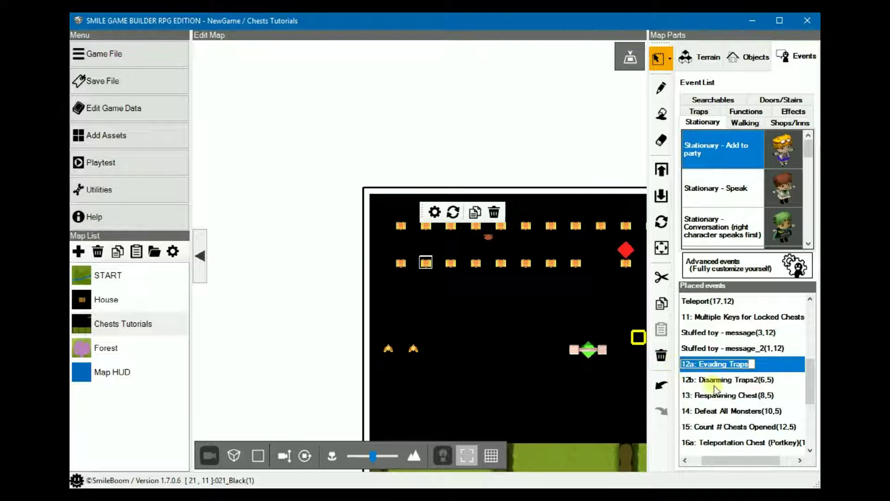
key(Return)
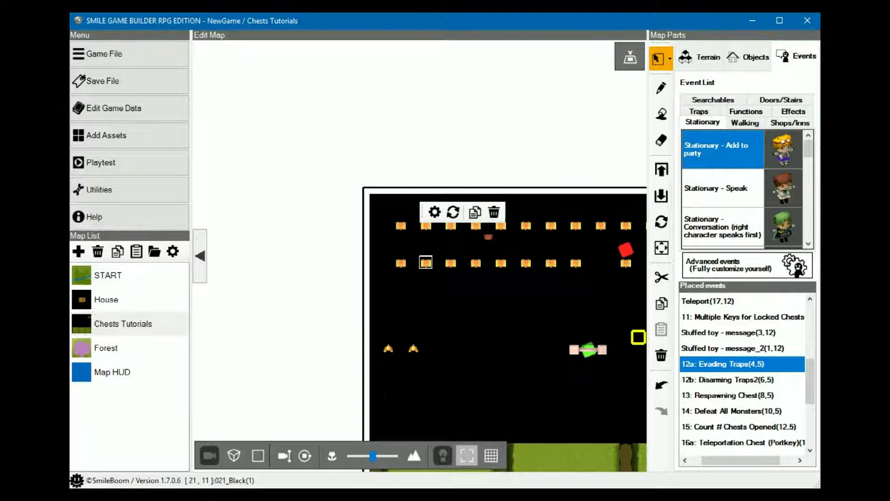
click(111, 107)
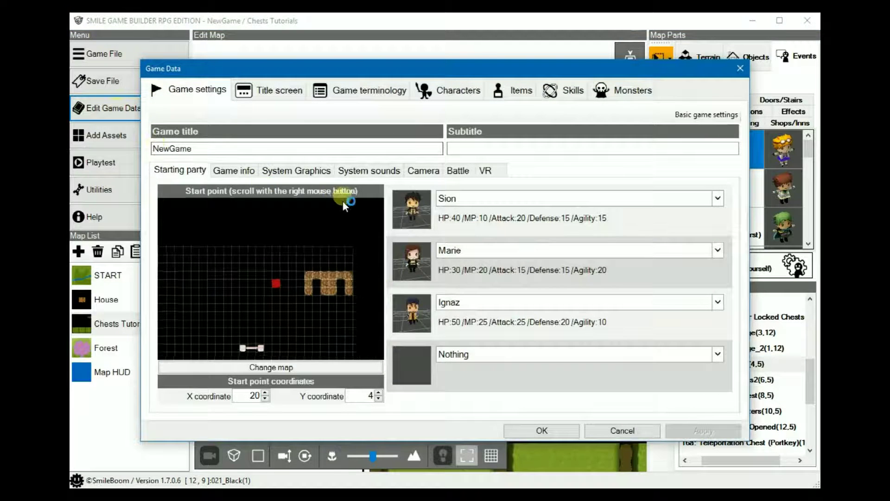
click(471, 92)
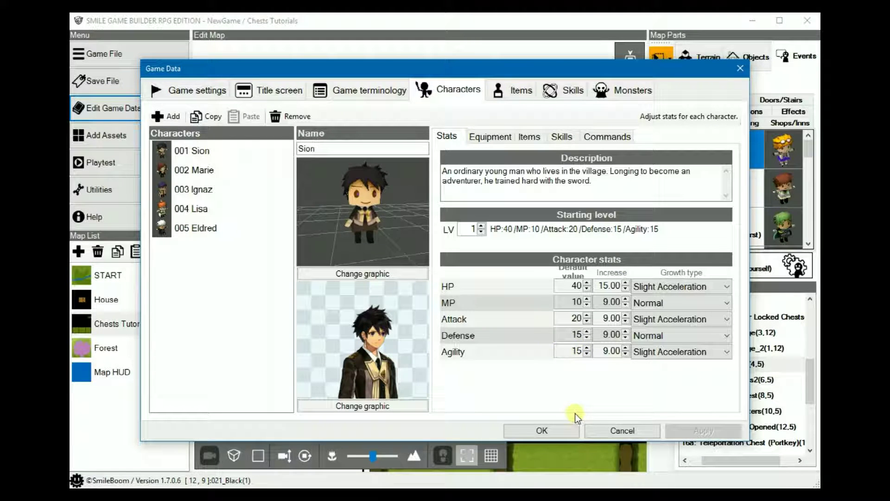
click(604, 430)
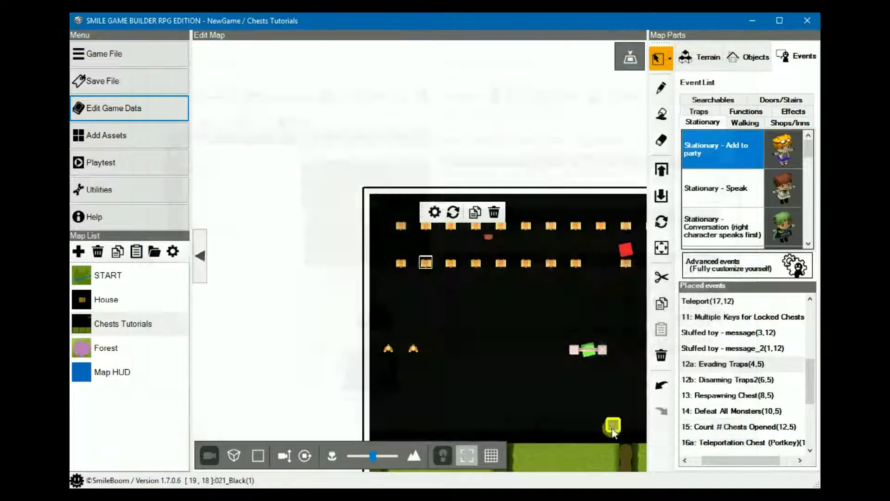
- Open the 12a: Evading Traps event and examine the three variable operations that calculate Dodge Skill from Sion's Agility
click(692, 364)
double_click(692, 365)
scroll(609, 297, down, 2)
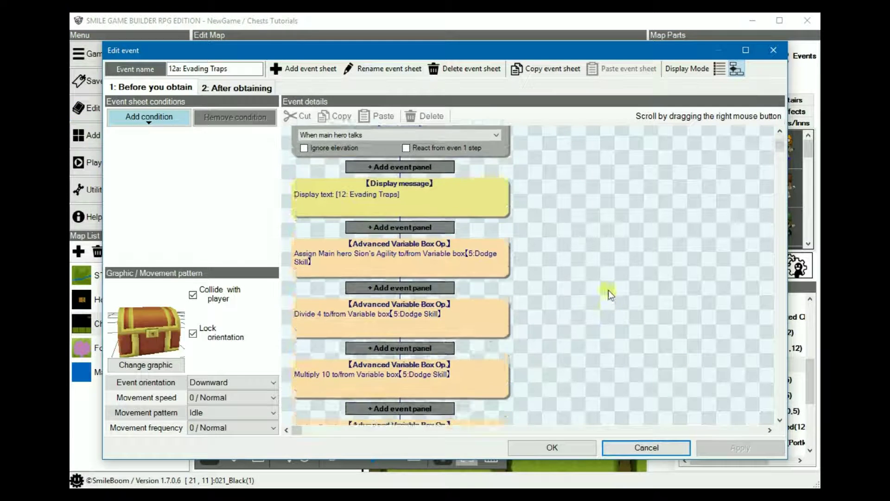
click(480, 246)
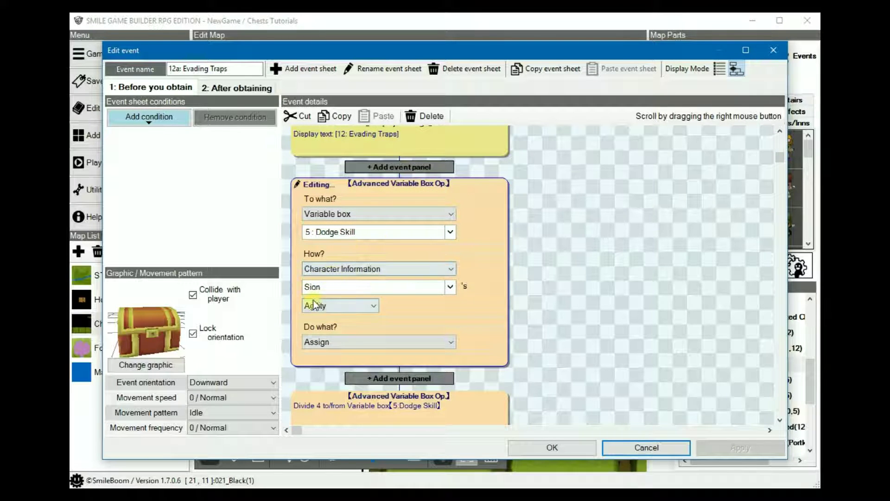
scroll(556, 306, down, 2)
click(460, 324)
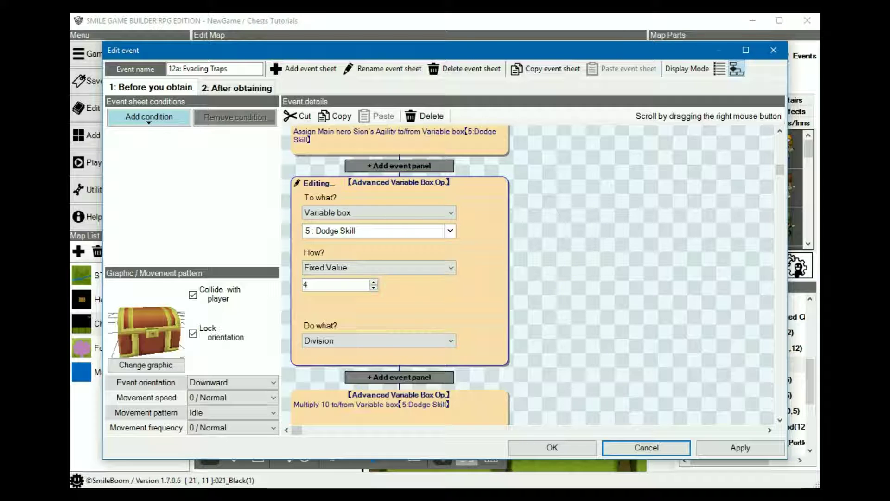
scroll(616, 297, down, 2)
click(455, 319)
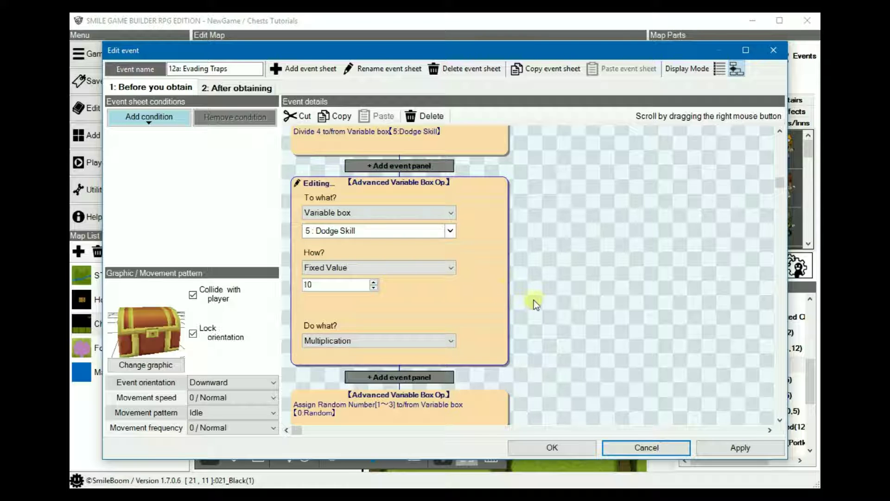
- Review the random number assignment and Door sound effect panels, and examine the check for Random equal to 1
right_drag(553, 301, 565, 206)
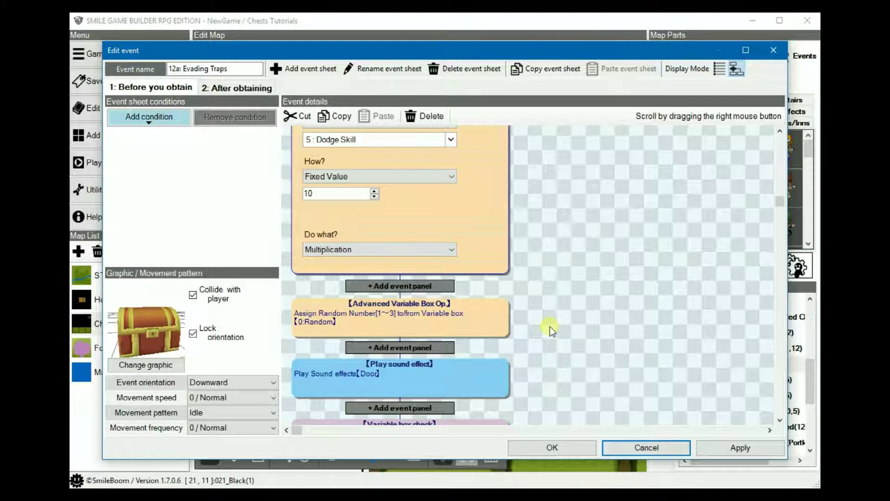
right_drag(560, 342, 575, 213)
right_drag(555, 301, 552, 211)
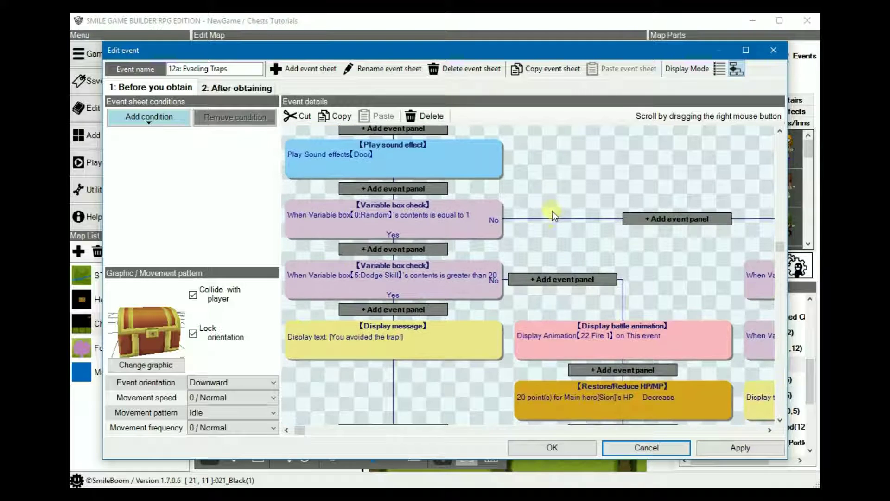
click(420, 216)
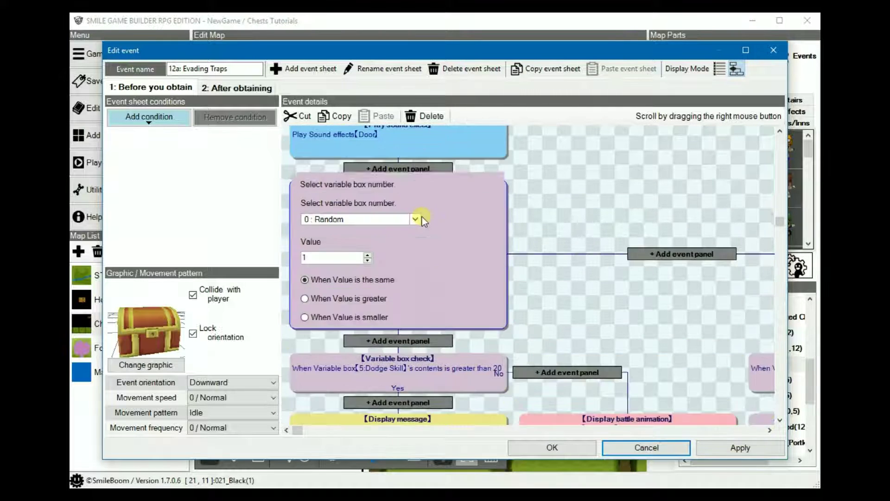
right_drag(536, 307, 541, 143)
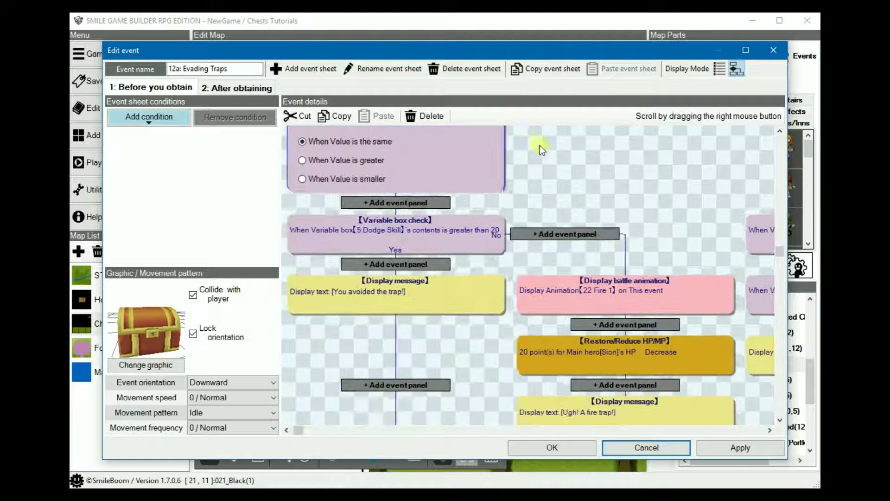
- Examine the first Dodge Skill check, its "You avoided the trap!" message, and the fire trap panels on its No branch
click(446, 226)
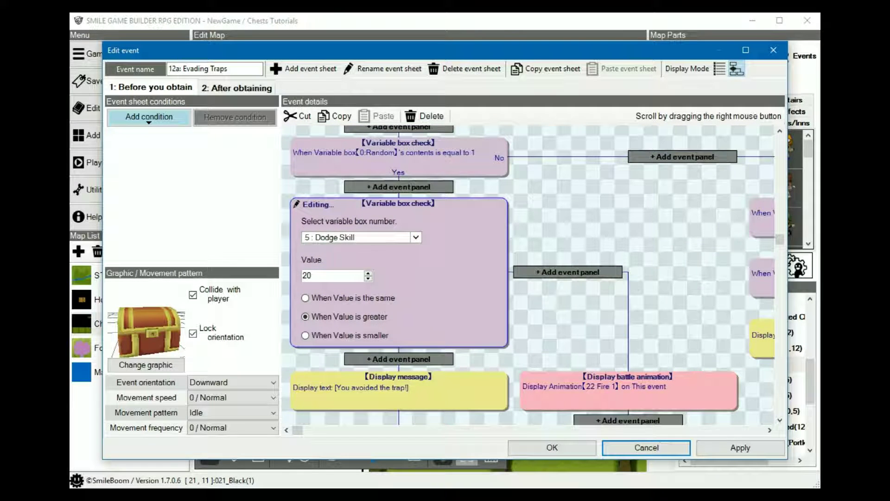
right_drag(527, 318, 533, 244)
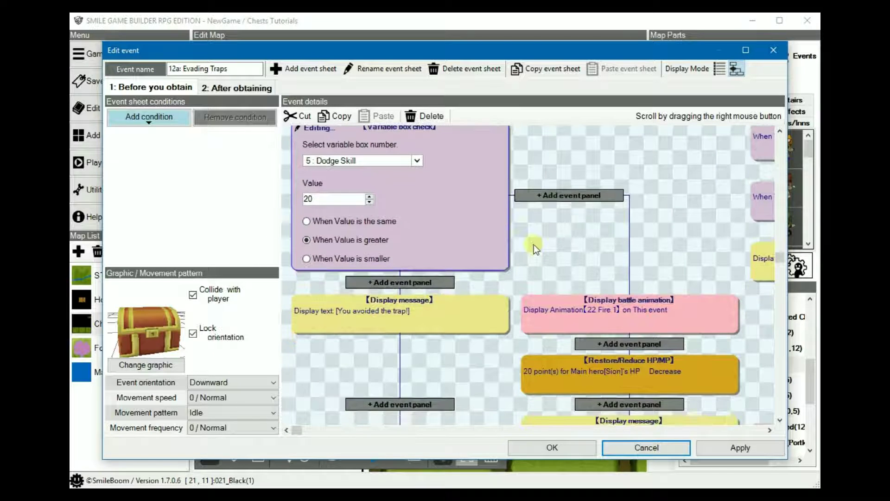
scroll(534, 245, down, 1)
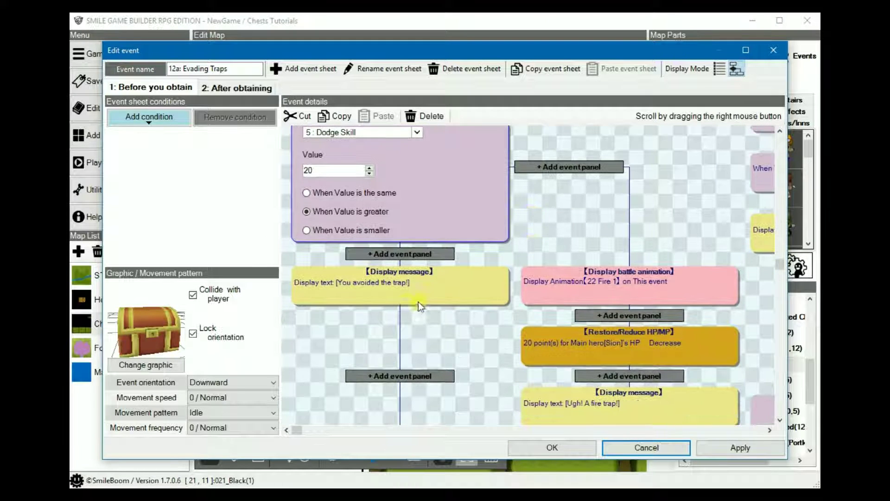
click(409, 278)
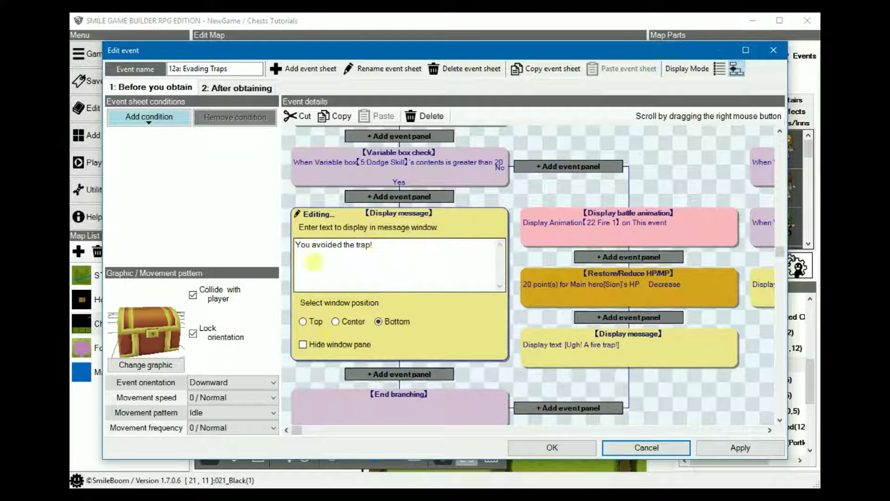
right_drag(717, 167, 655, 168)
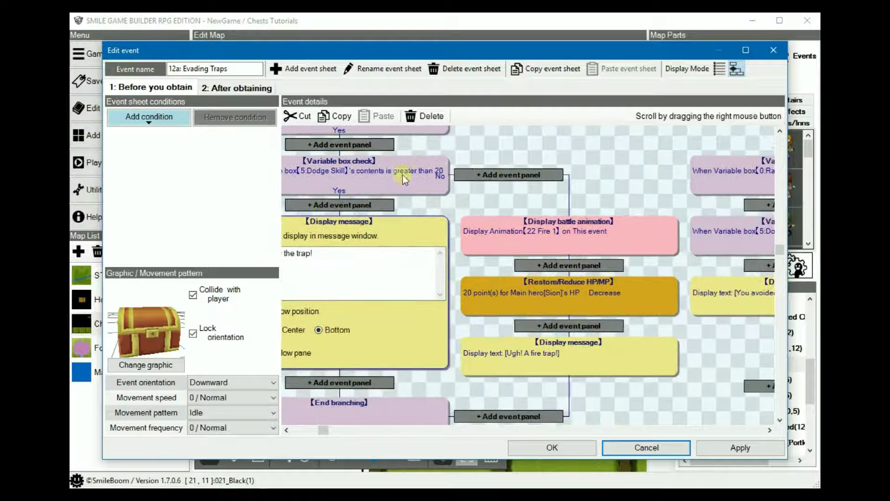
click(388, 175)
right_drag(680, 269, 638, 179)
click(636, 180)
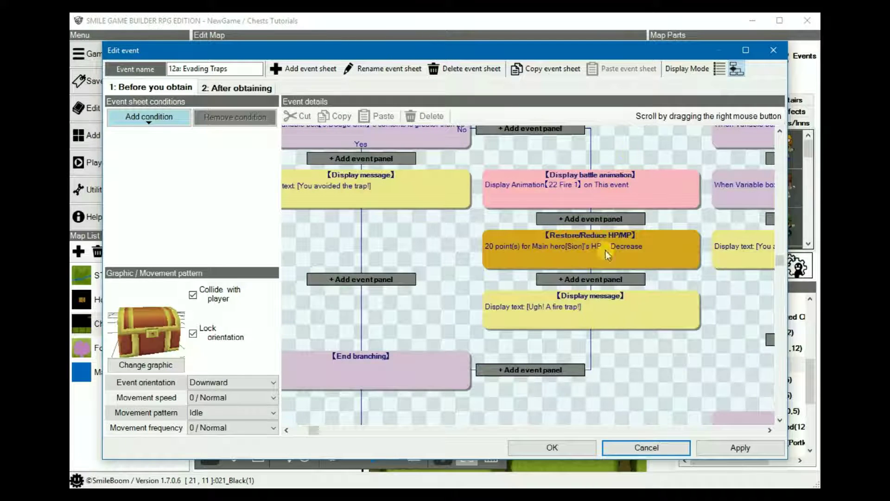
- Examine the branch for Random equal to 2, including its Dodge Skill check and the ice trap panels
right_drag(719, 366, 552, 411)
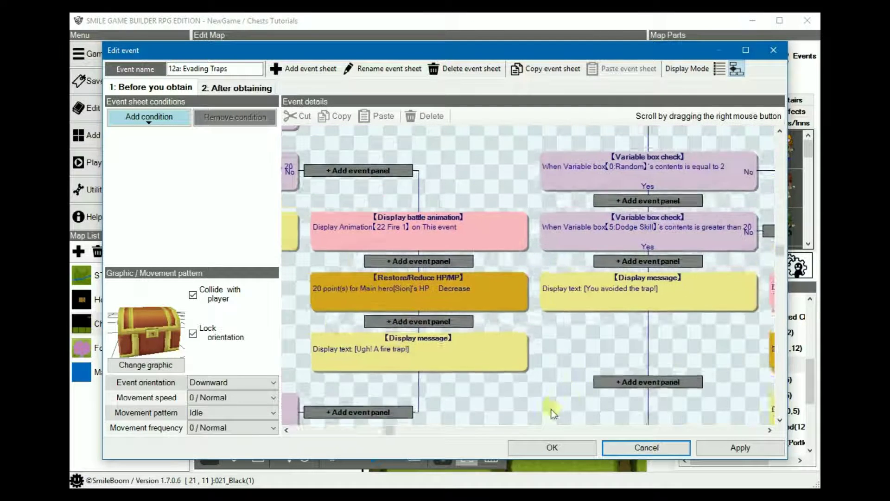
right_drag(484, 177, 311, 158)
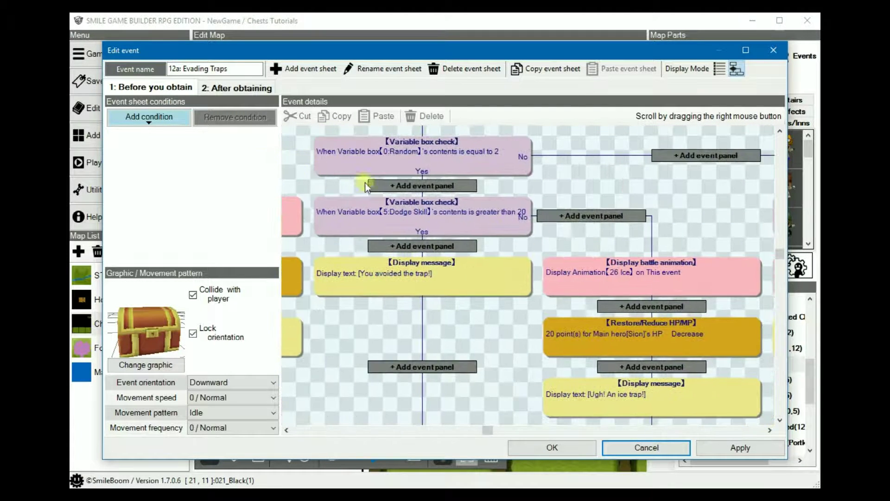
click(469, 208)
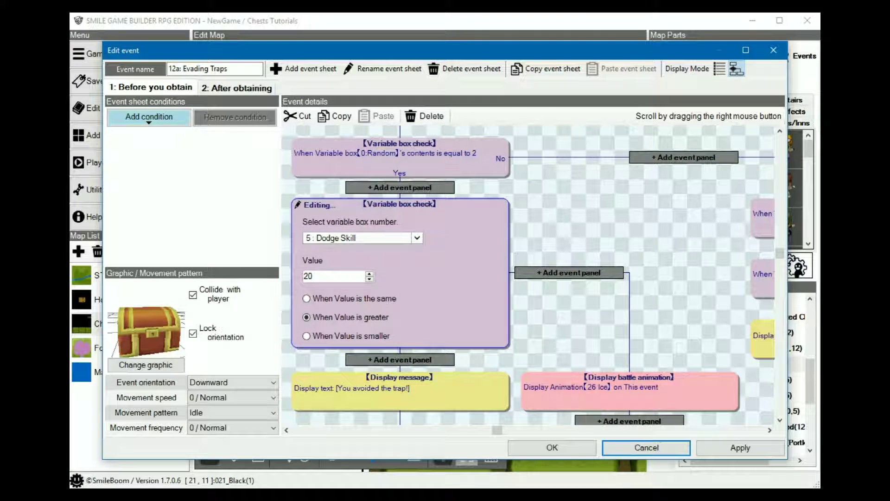
click(658, 244)
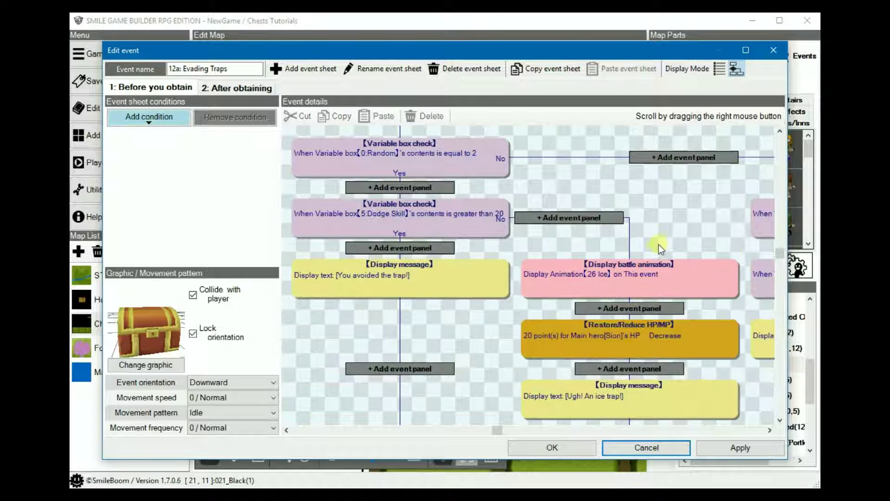
- Examine the branch for Random equal to 3, comparing its Dodge Skill check and poison trap panels with the ice trap branch
right_drag(682, 216, 340, 195)
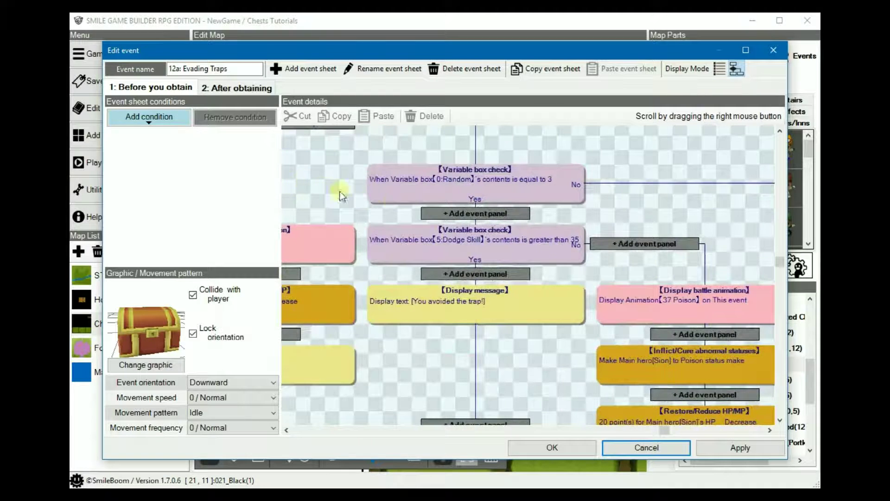
click(510, 243)
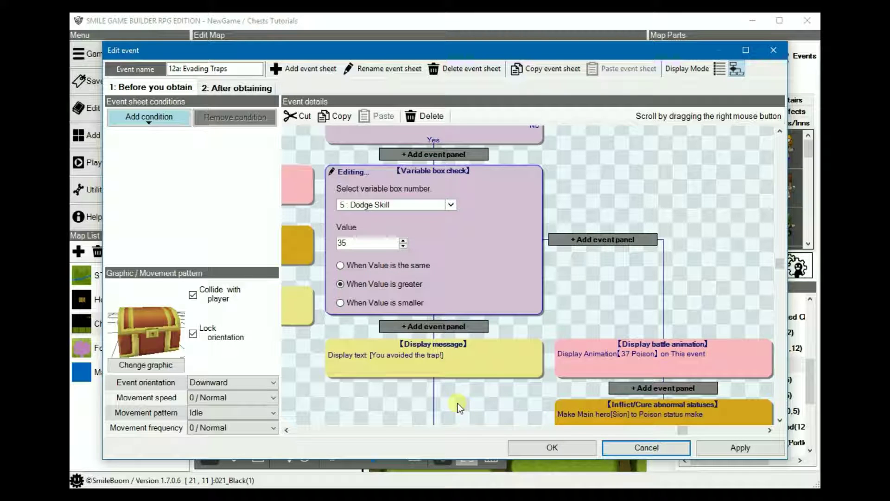
click(558, 172)
right_drag(586, 146, 811, 273)
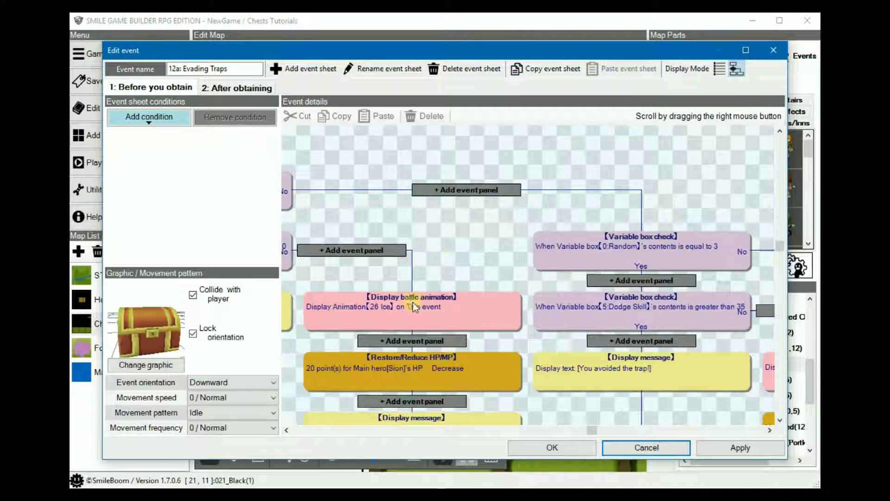
right_drag(499, 221, 383, 102)
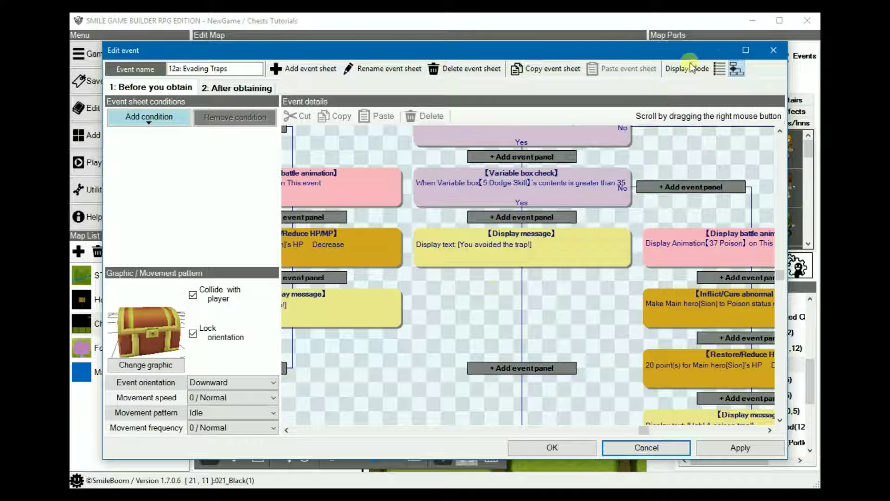
- Review the trap branches and the Battle axe reward in the list display mode, and save the event in flowchart mode
click(719, 68)
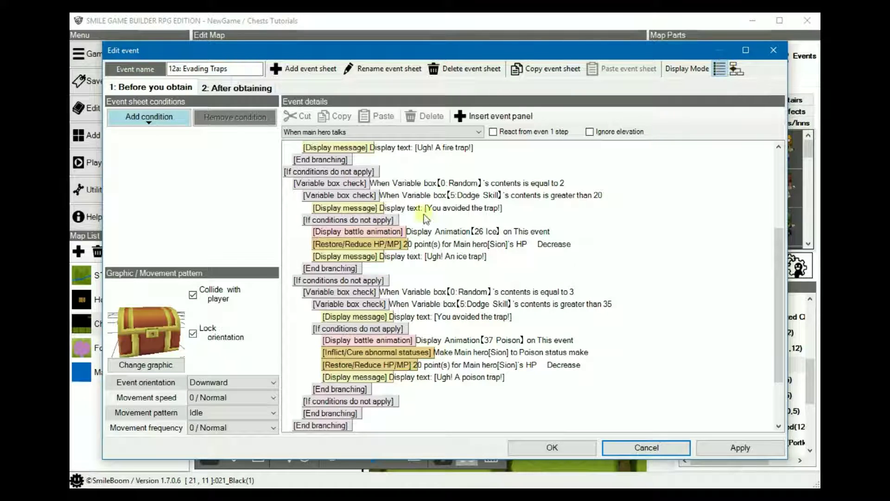
scroll(439, 297, down, 3)
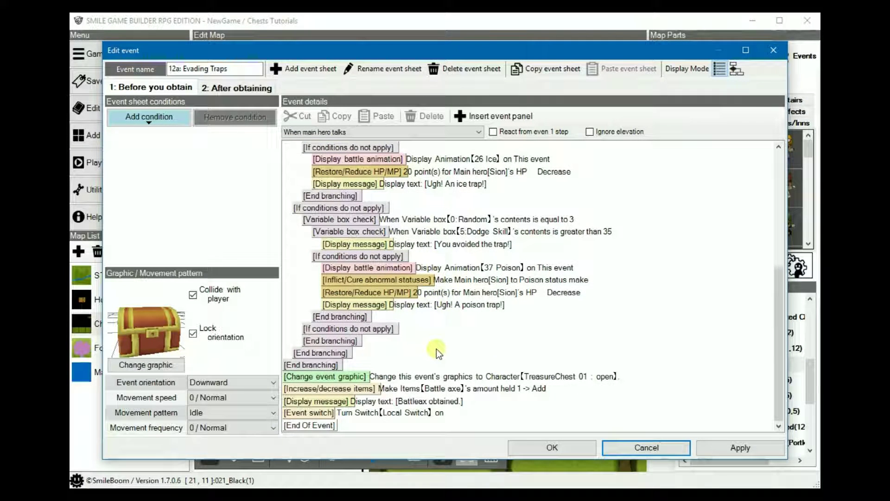
scroll(437, 350, up, 1)
scroll(464, 325, up, 2)
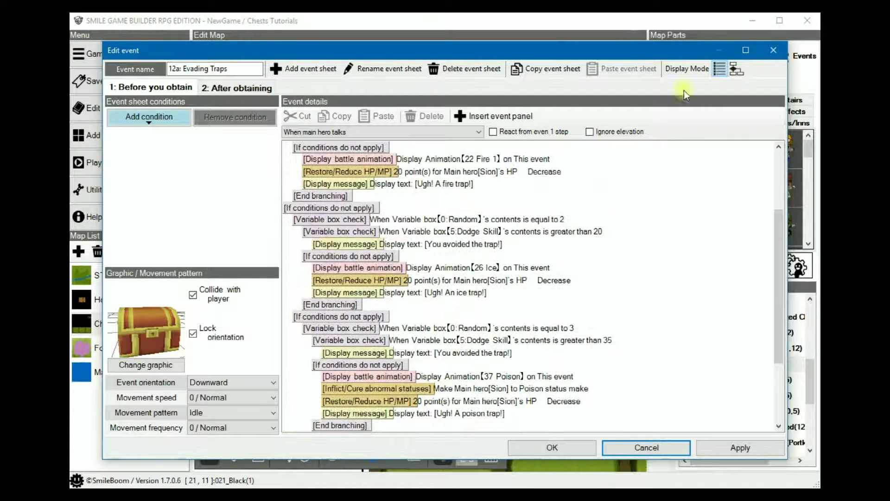
click(736, 69)
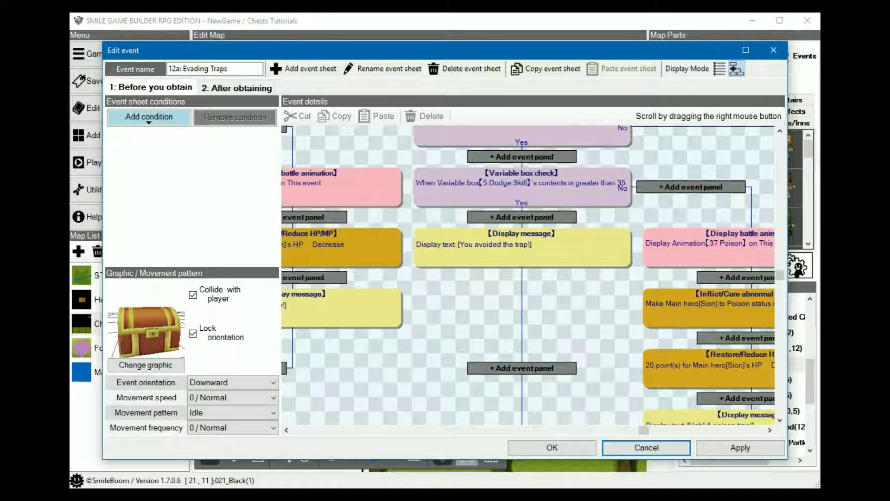
click(553, 447)
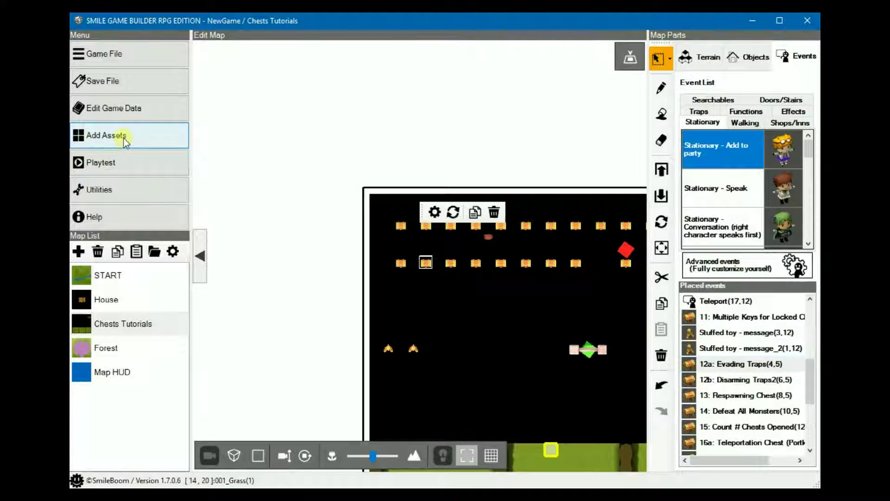
- Set the first character's starting level to 50 in the game data
click(124, 140)
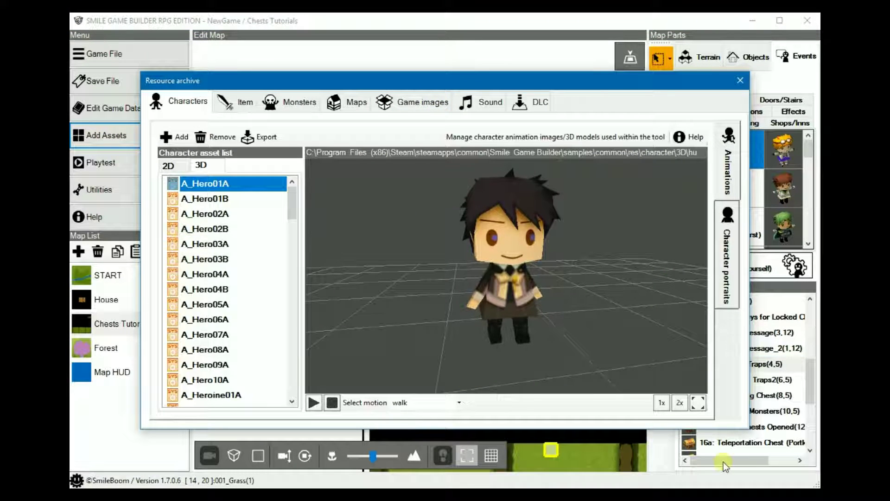
click(740, 80)
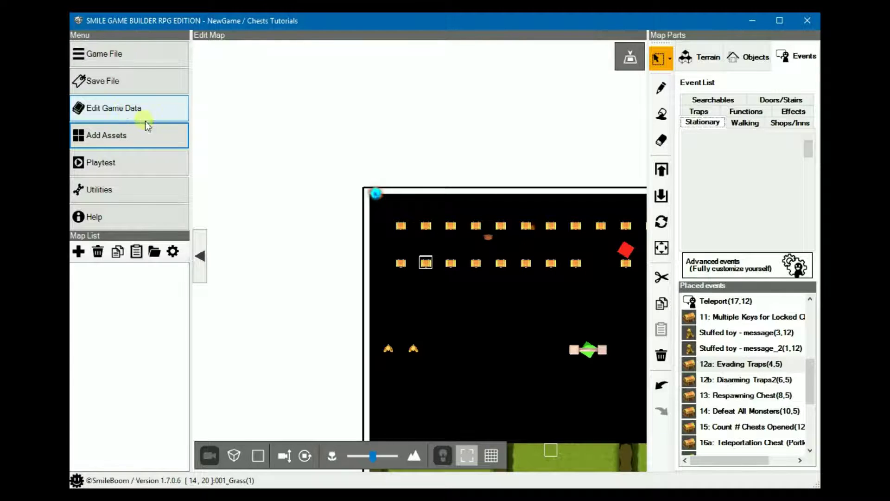
click(146, 112)
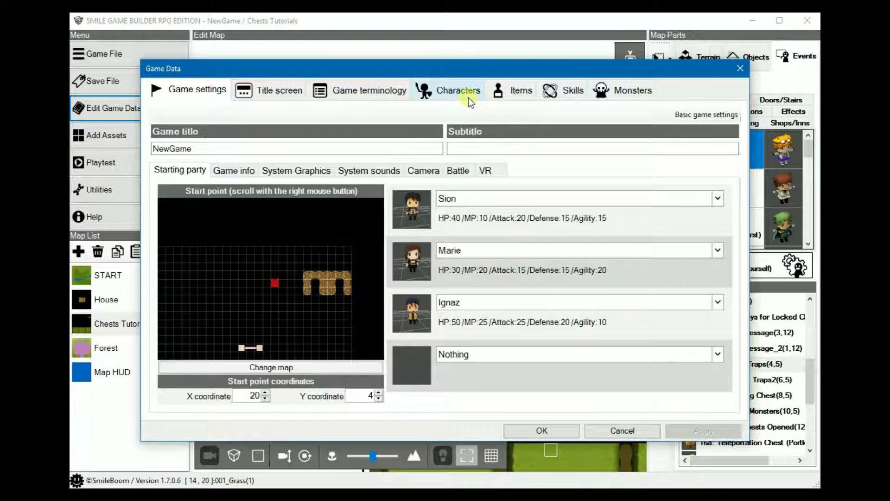
click(468, 98)
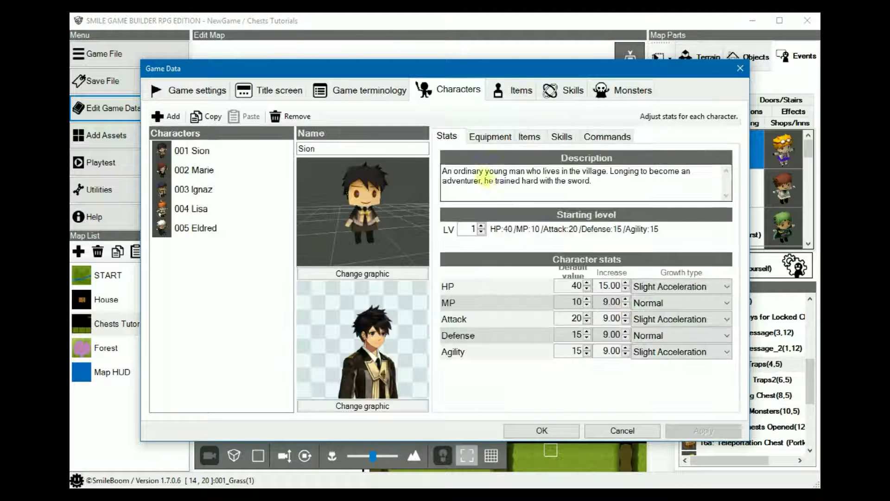
double_click(472, 229)
text(50)
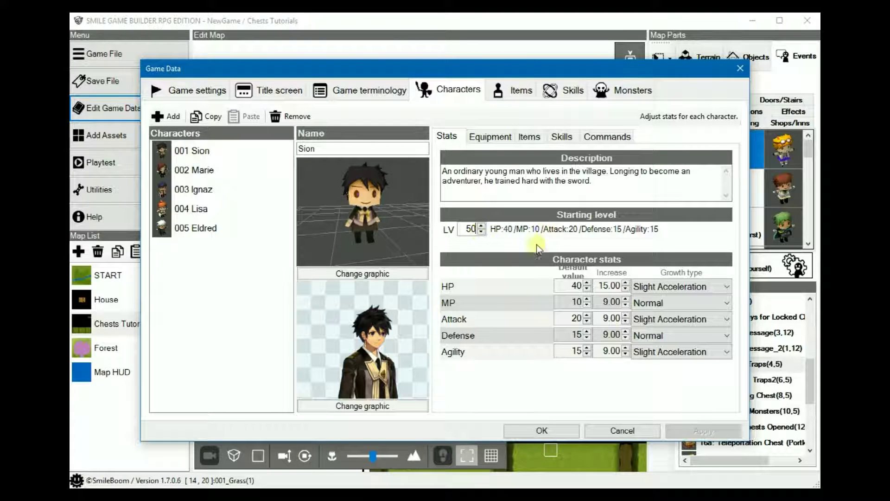
click(573, 285)
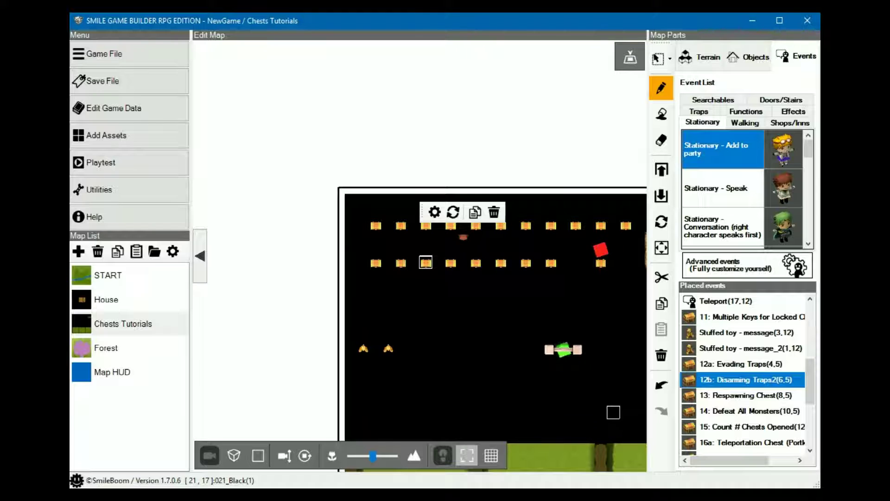
- Place a new advanced event on the map's empty black floor and add an Advanced Variable Box Op. panel to it
click(747, 265)
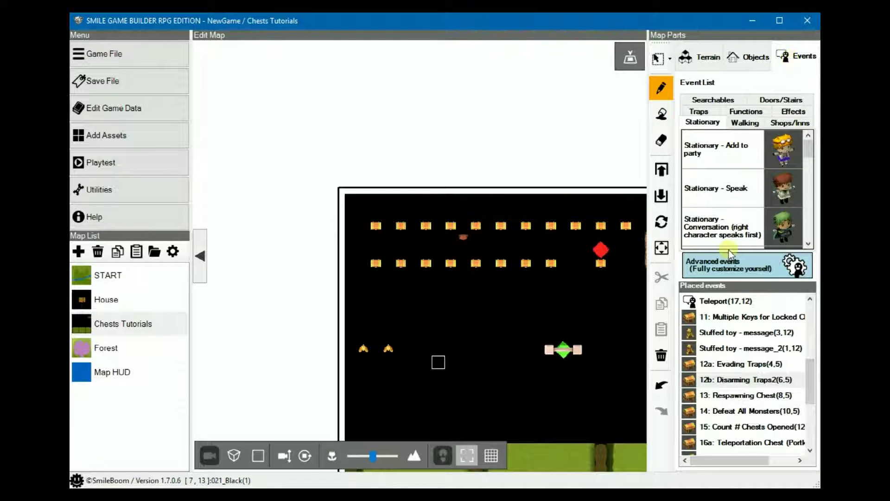
drag(727, 270, 464, 334)
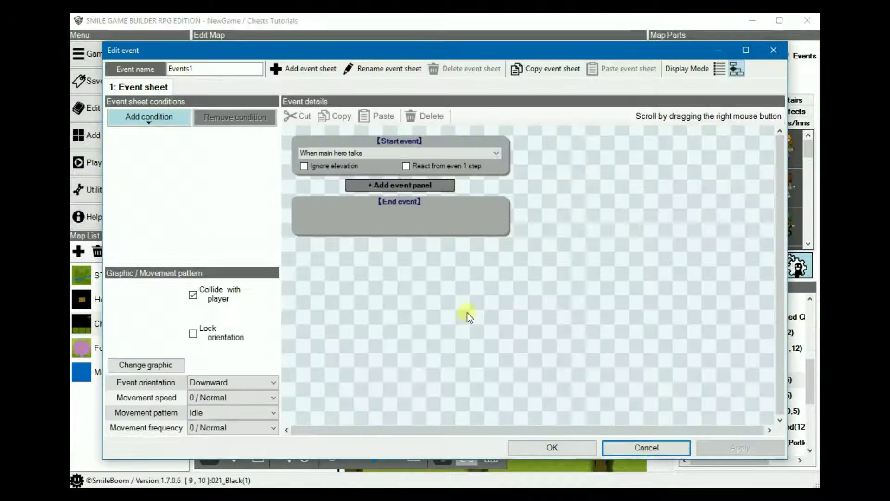
click(386, 185)
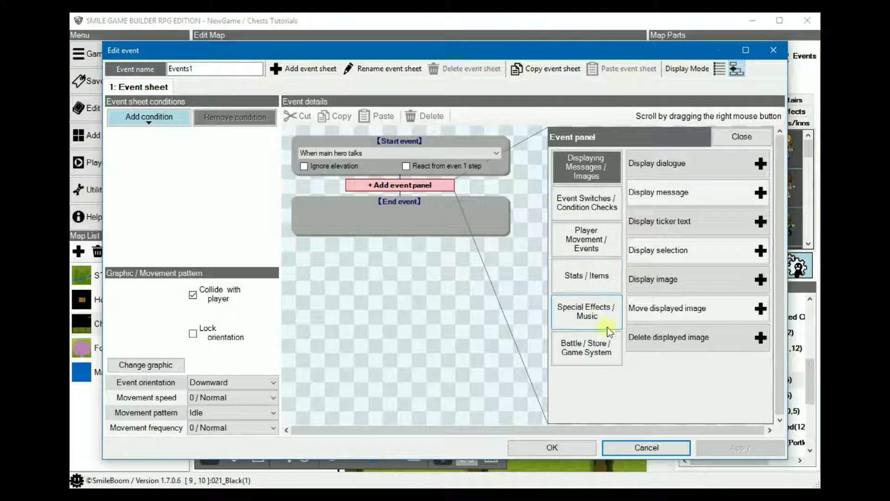
click(586, 204)
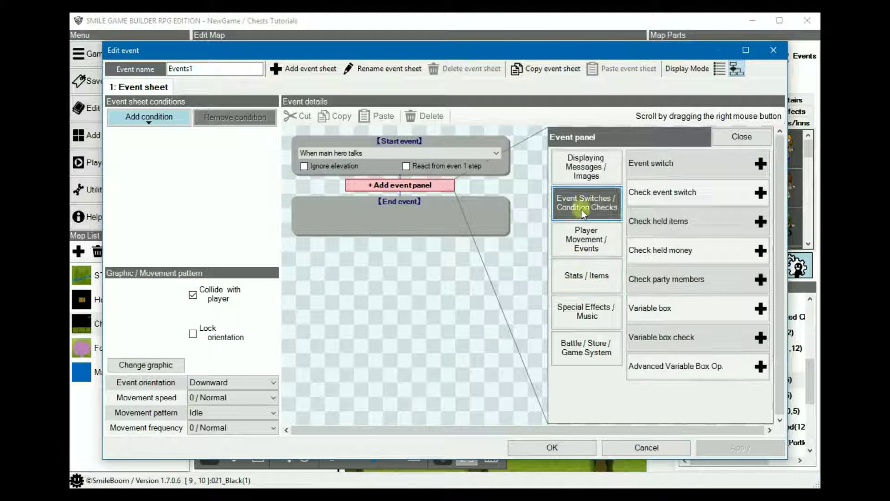
click(680, 370)
- Set the operation on variable 0: Random to Substitute divided remainder with a fixed value of 100
click(383, 346)
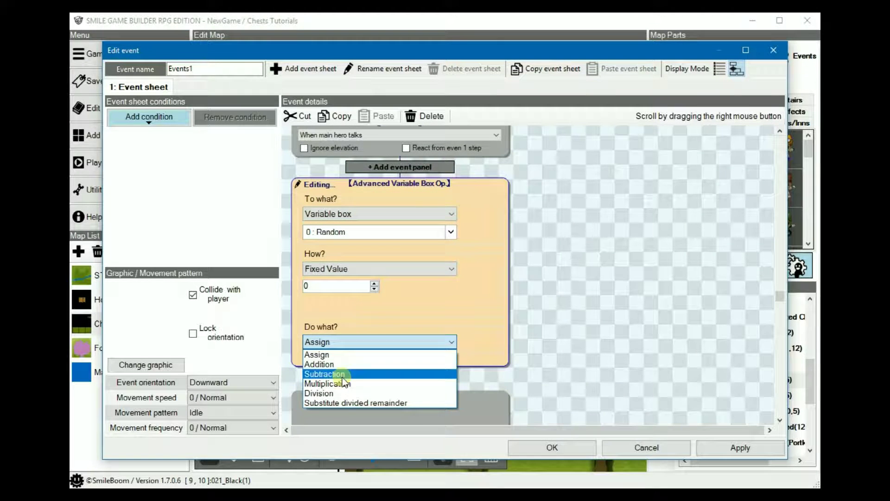
click(360, 403)
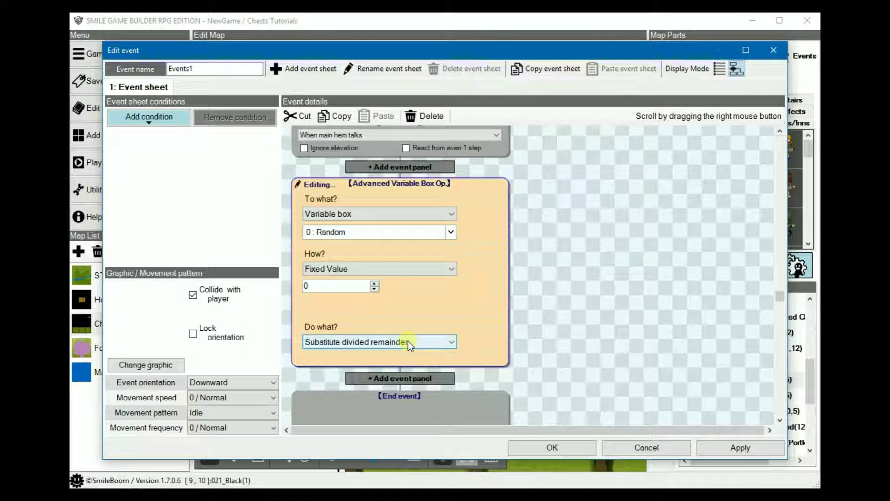
double_click(332, 284)
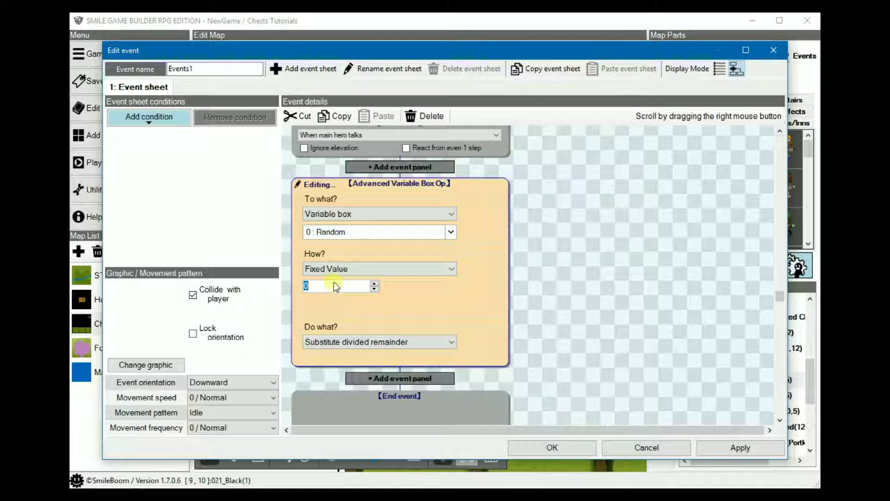
text(100)
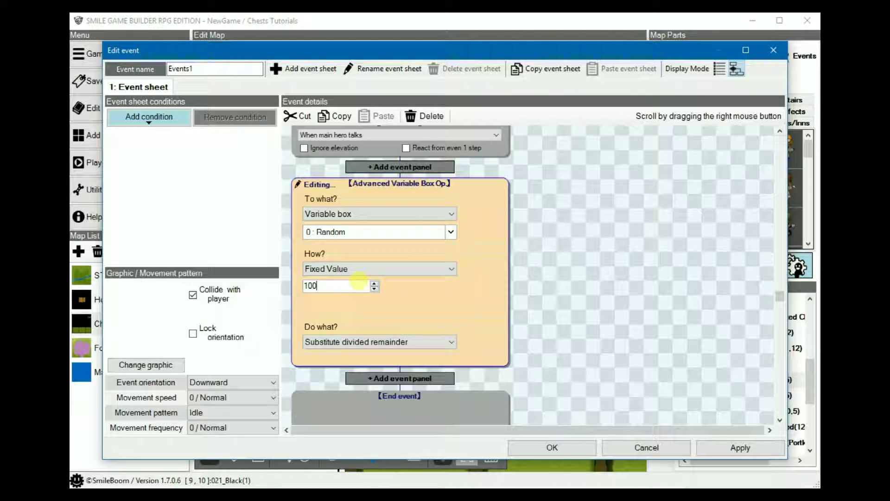
click(570, 277)
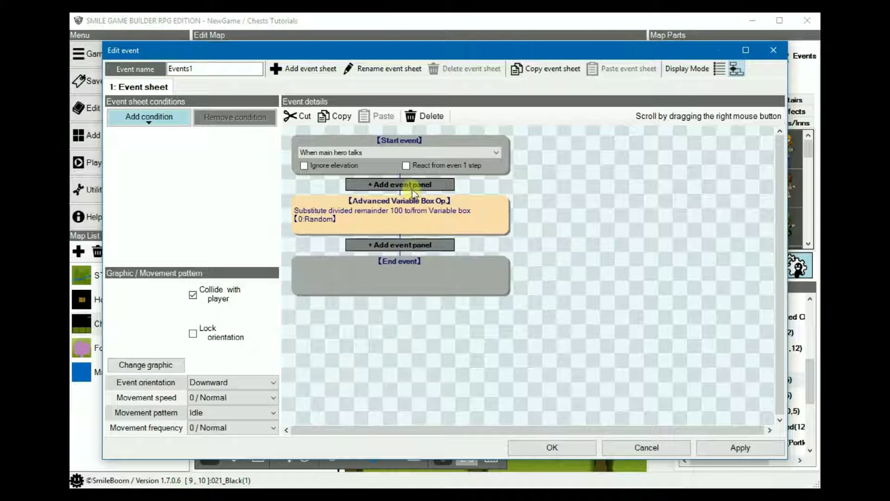
- Insert a Variable box panel before the remainder operation that assigns 50 to variable 0: Random, and review the remainder operation's settings
click(411, 186)
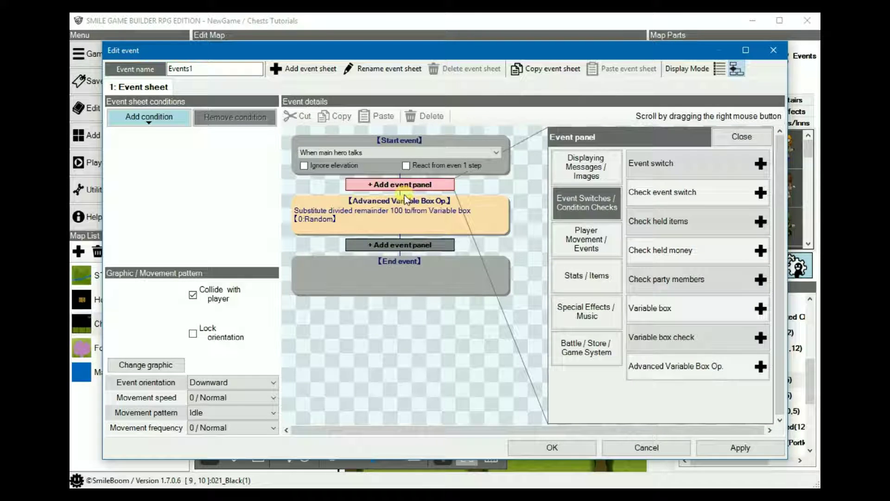
click(659, 308)
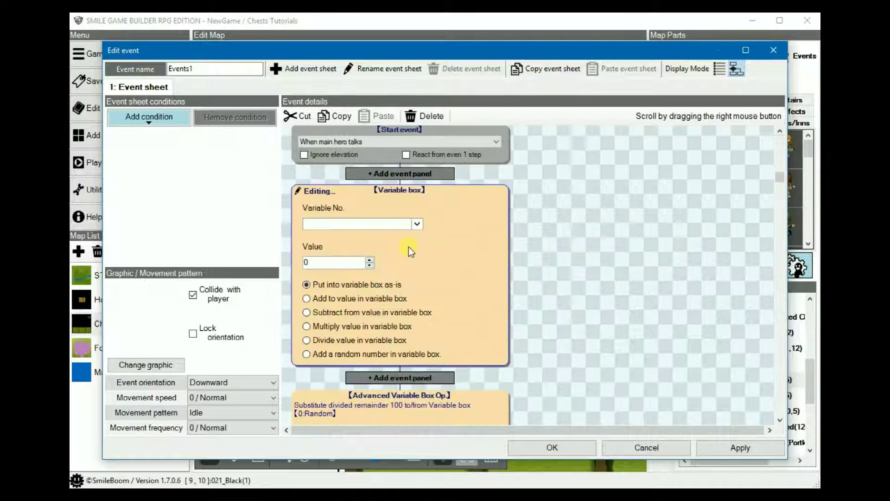
click(391, 221)
click(353, 273)
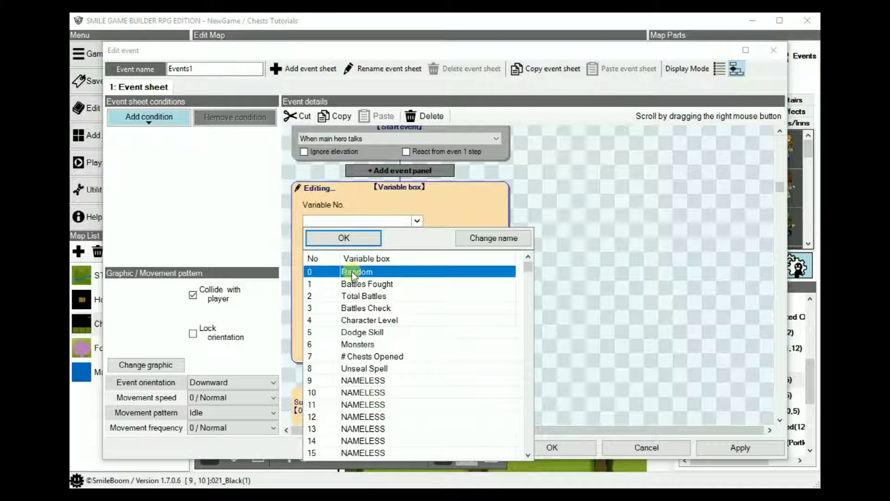
click(334, 237)
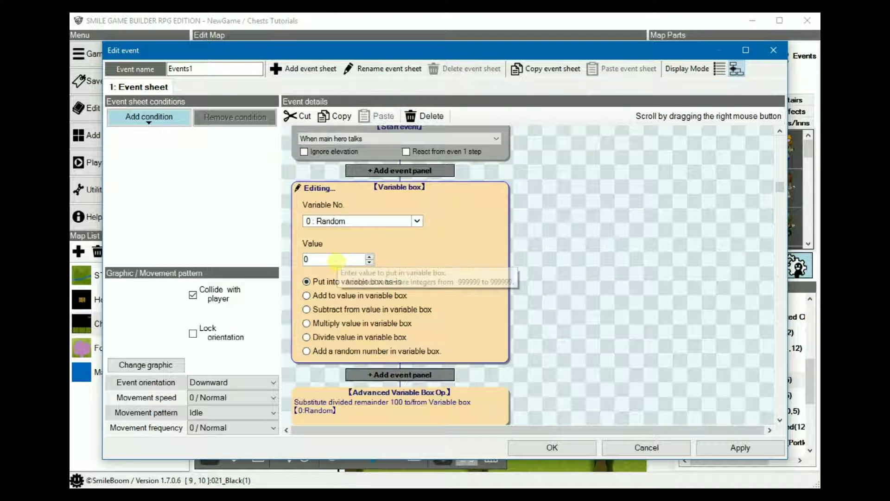
double_click(336, 259)
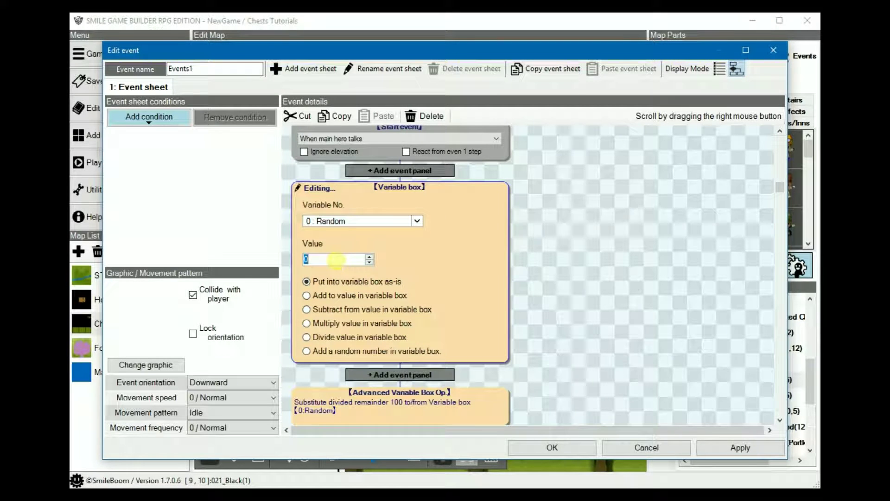
text(50)
click(578, 271)
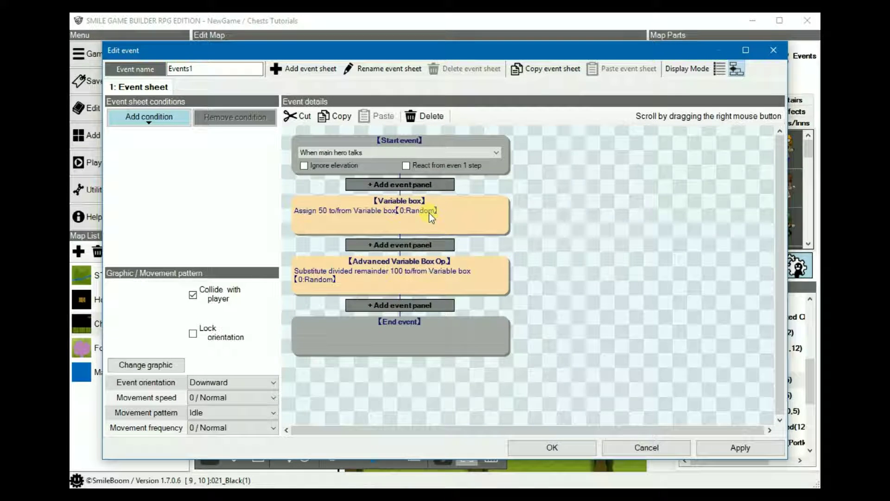
click(464, 266)
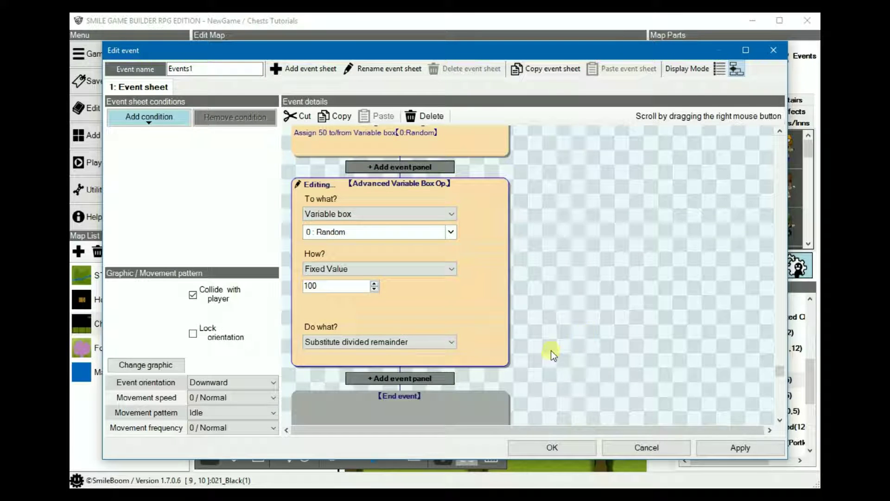
click(530, 293)
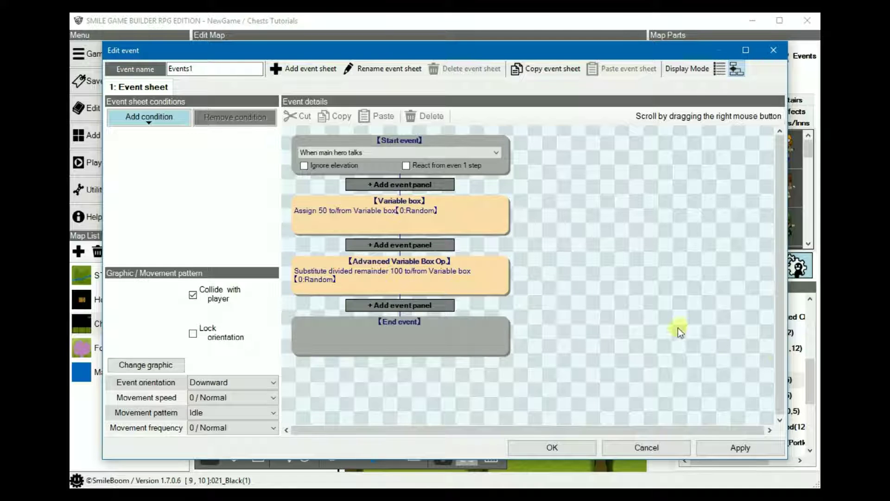
- Try 0.05 as the value assigned to Random in the Variable box panel, and replace it with 110
click(453, 220)
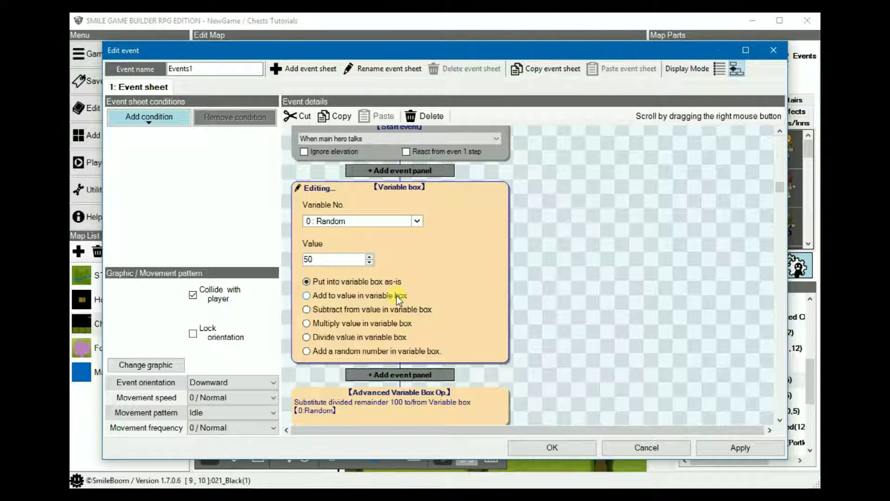
double_click(320, 259)
text(5)
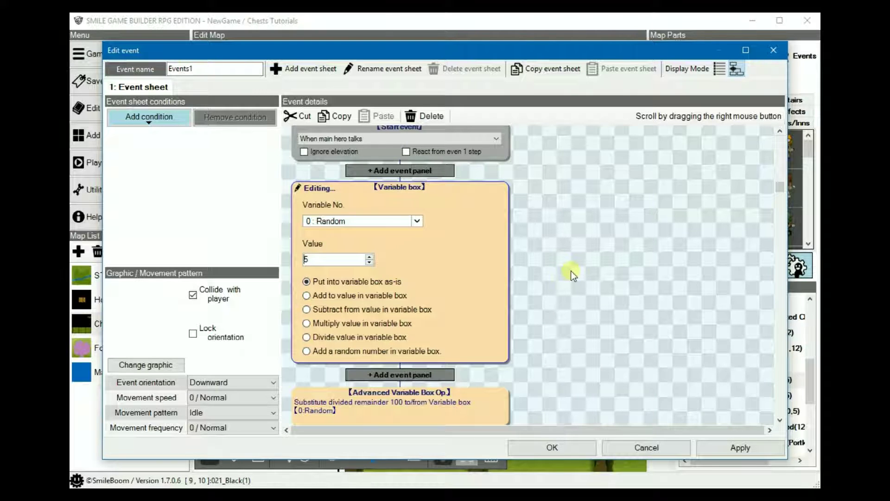
text(0.0)
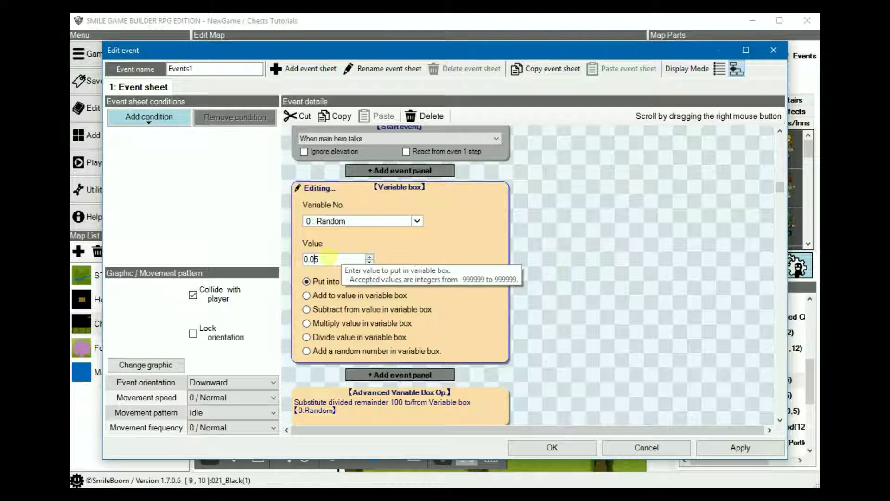
drag(325, 259, 243, 258)
text(110)
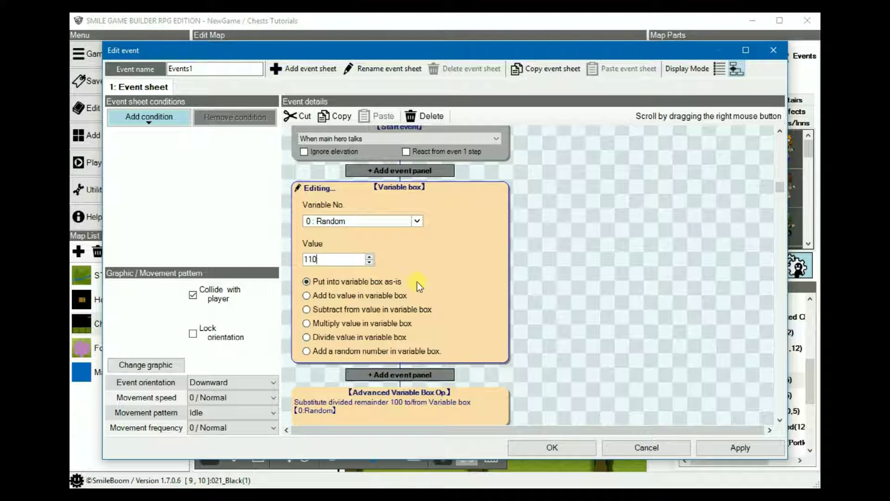
click(559, 277)
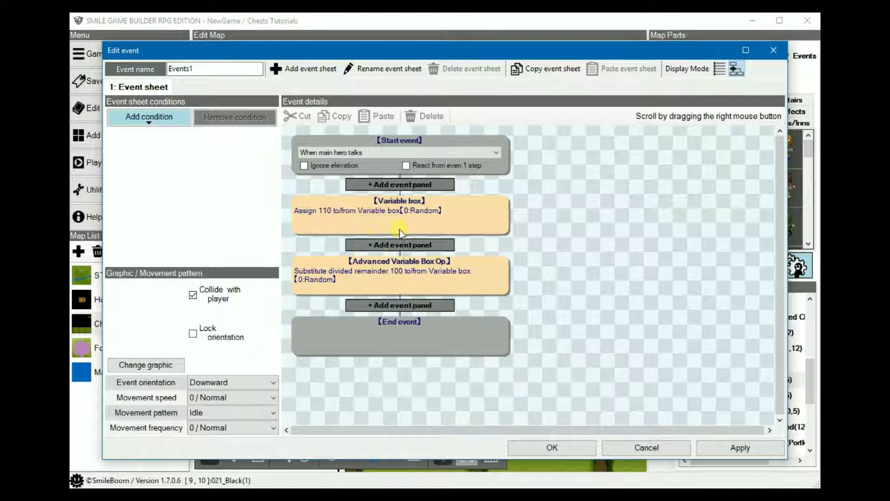
- Check the remainder operation's settings, and set the value assigned to Random in the Variable box panel back to 50
click(407, 289)
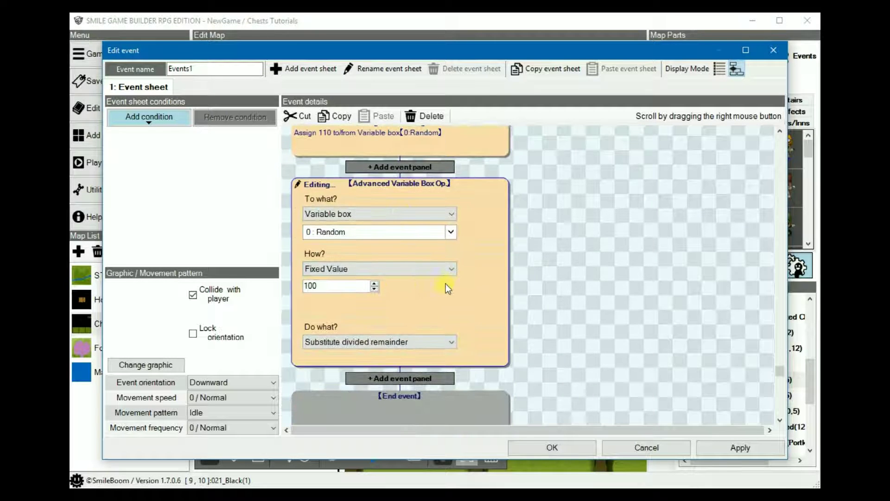
scroll(566, 218, up, 1)
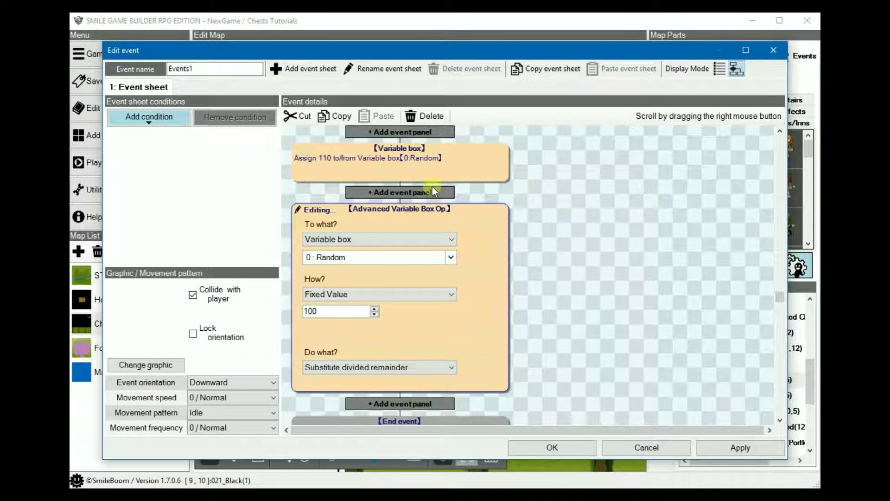
click(457, 171)
scroll(387, 246, up, 1)
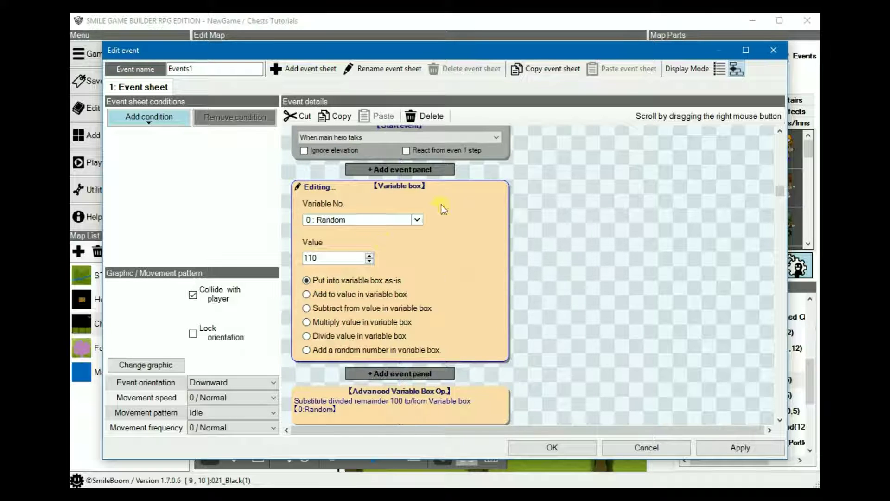
drag(320, 258, 288, 258)
text(50)
click(564, 248)
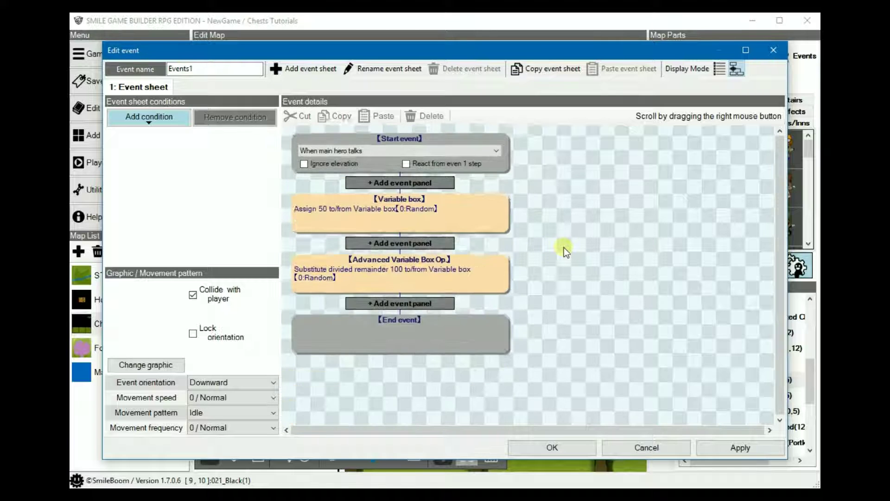
- Review the Substitute divided remainder operation once more and discard the new event without saving it
click(400, 267)
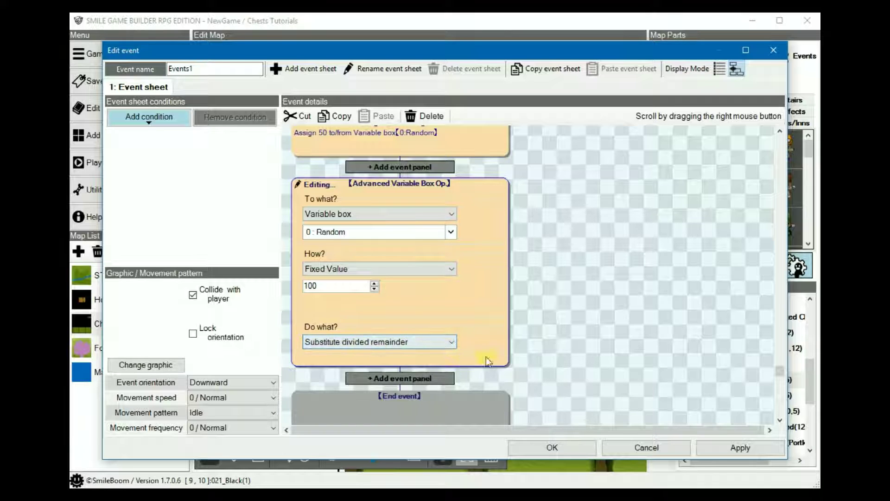
click(607, 329)
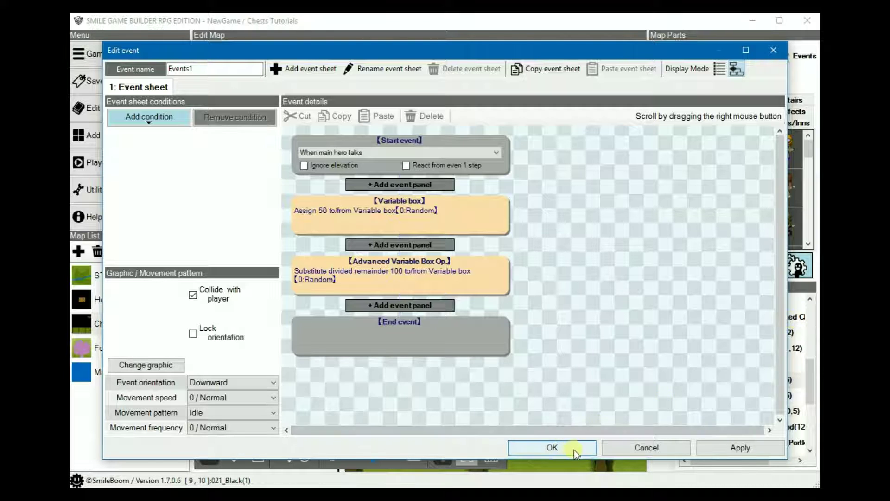
click(646, 448)
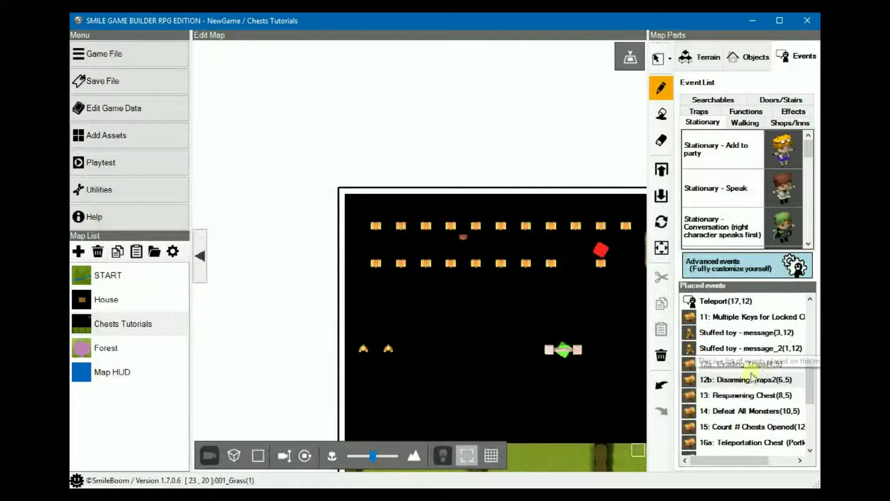
- Review the Before you obtain sheet of the 13: Respawning Chest event, including the panel that turns on the Chest 1 switch
click(694, 396)
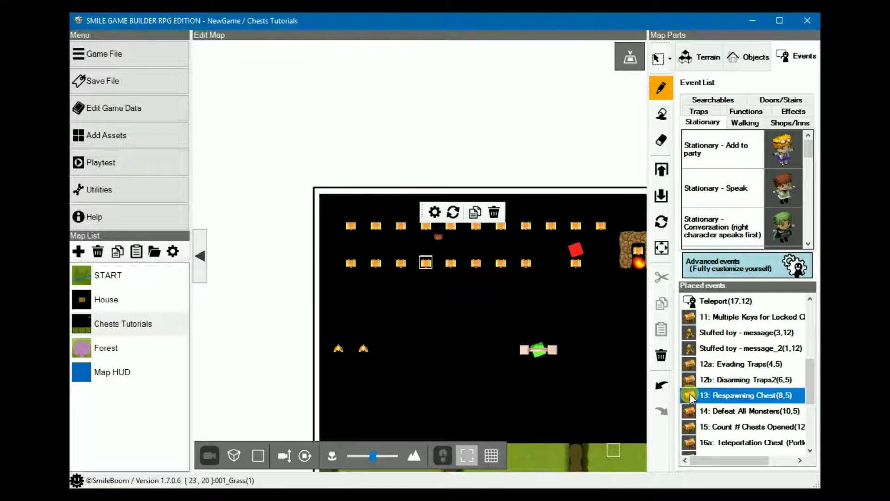
double_click(690, 394)
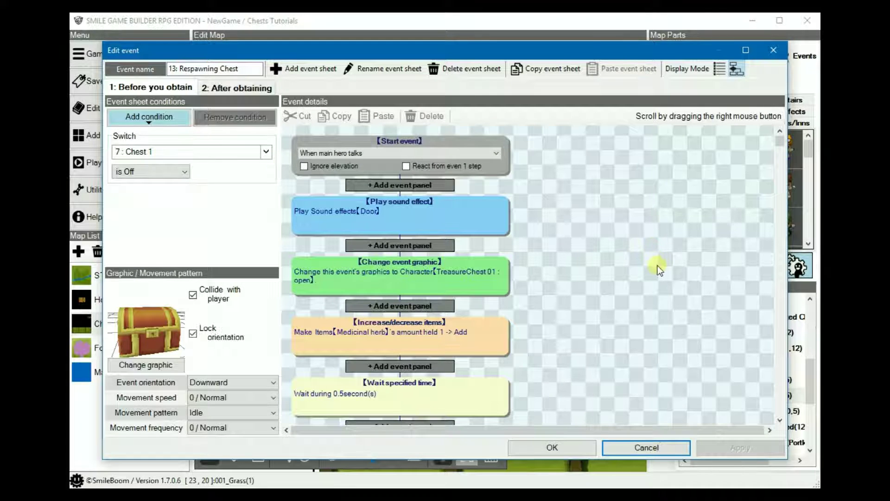
right_drag(656, 269, 656, 253)
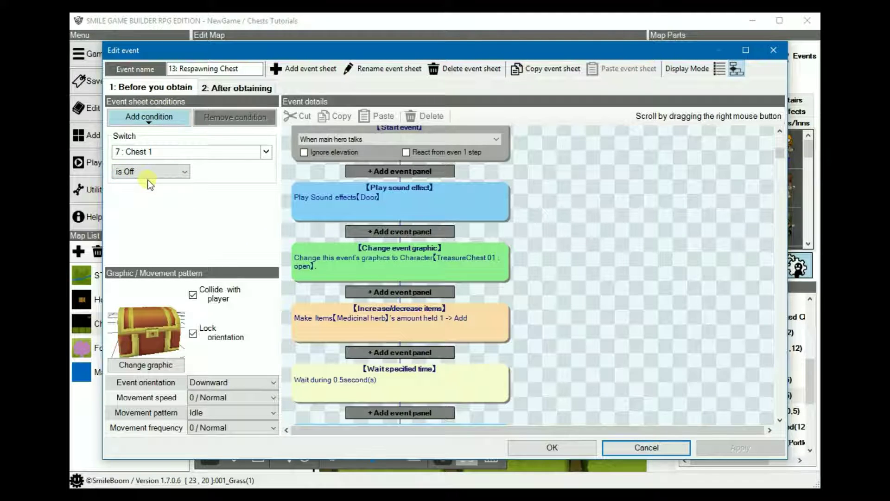
right_drag(569, 347, 560, 173)
right_drag(590, 398, 591, 270)
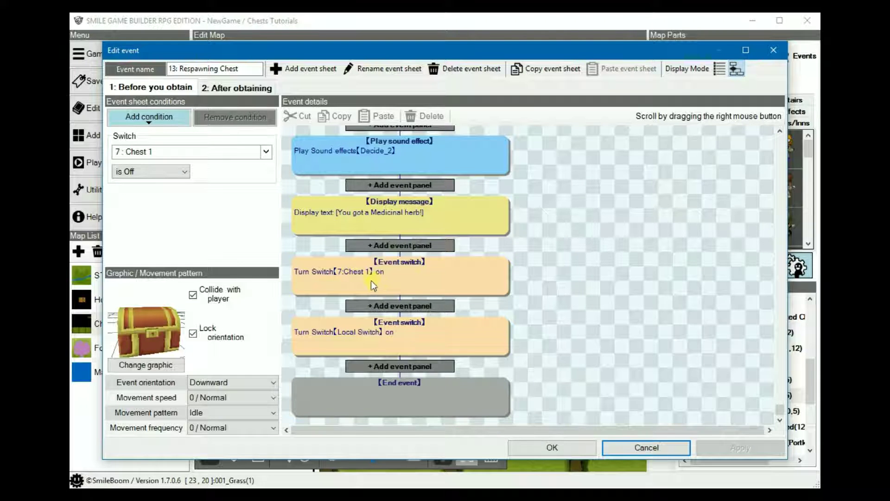
click(357, 280)
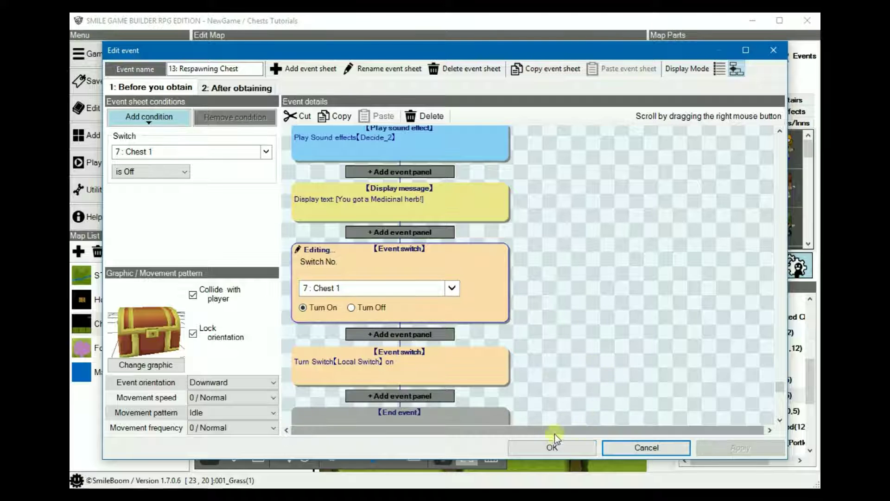
click(558, 446)
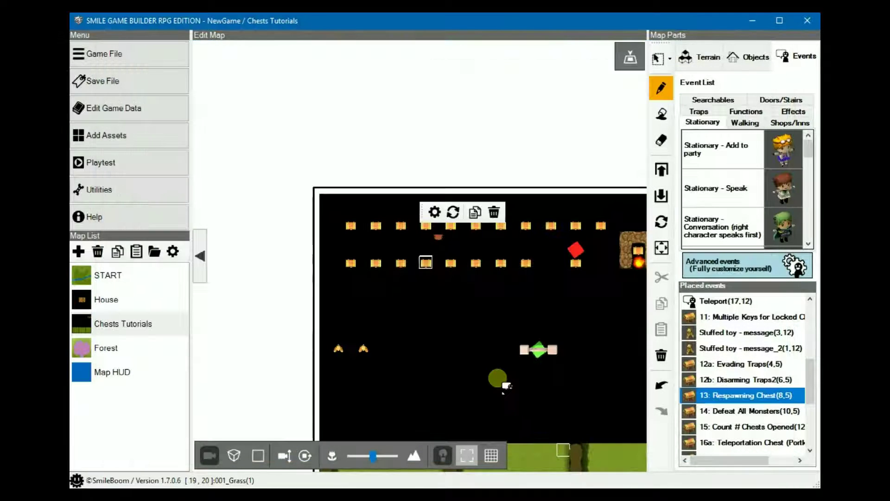
- Open the Teleport event at (17,12) and review its panels down to the one that turns off the Chest 1 switch
right_click(540, 352)
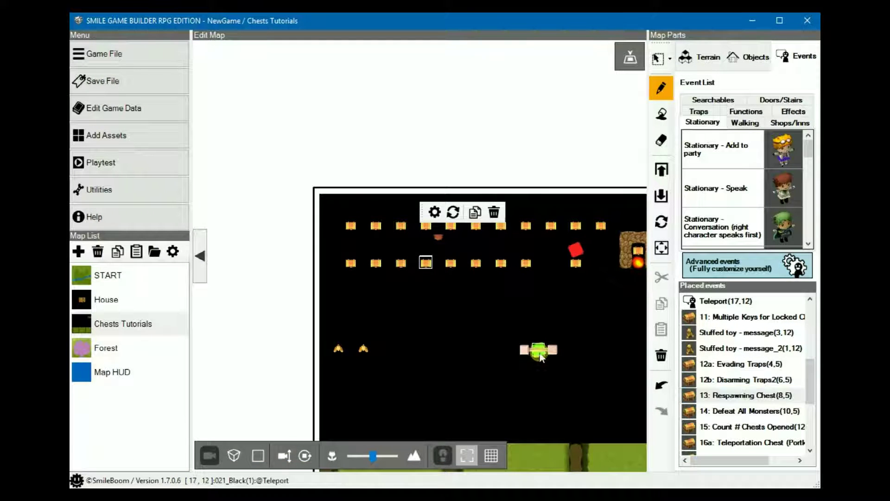
right_click(539, 353)
click(565, 365)
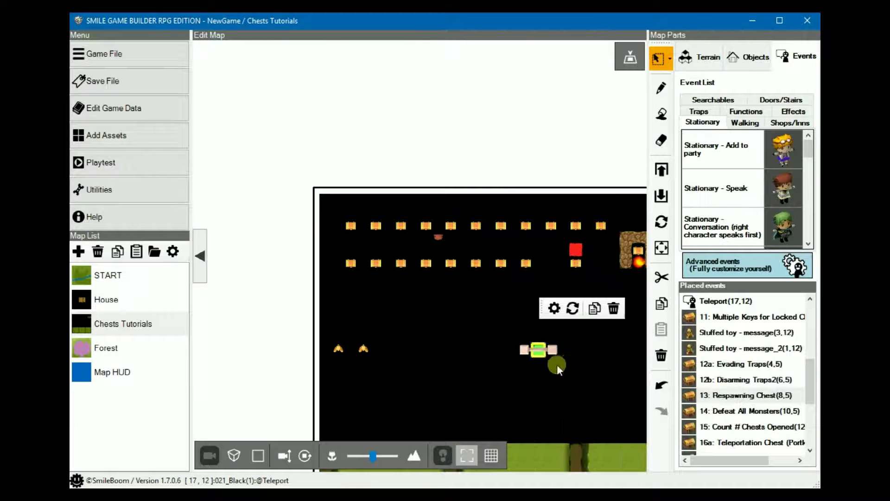
right_drag(545, 365, 542, 201)
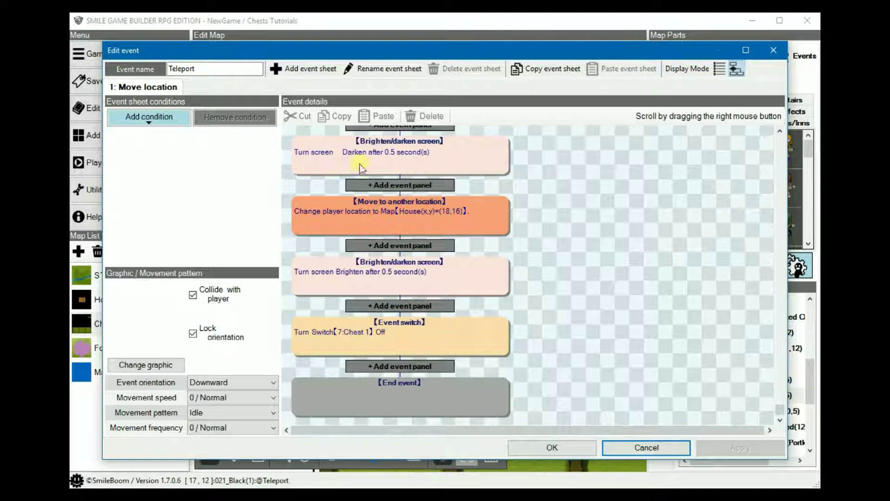
click(561, 449)
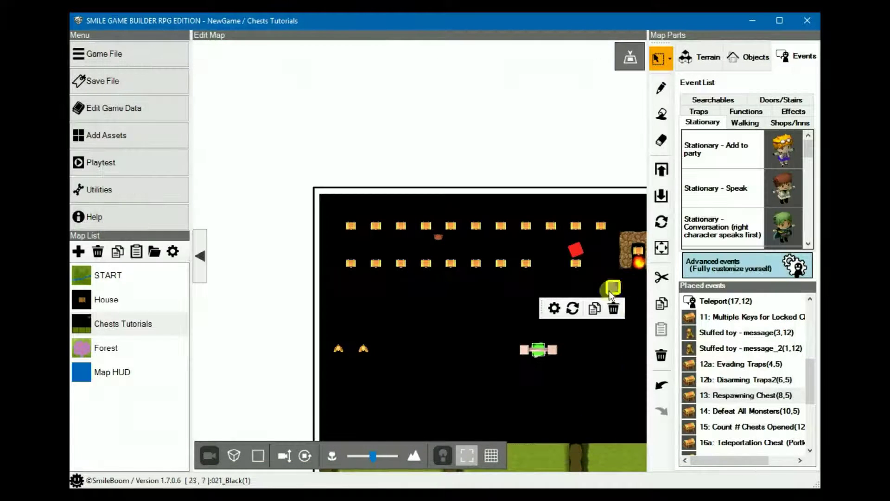
- Reopen the 13: Respawning Chest event, look over the switch list of its Chest 1 condition, and close it without saving
click(692, 397)
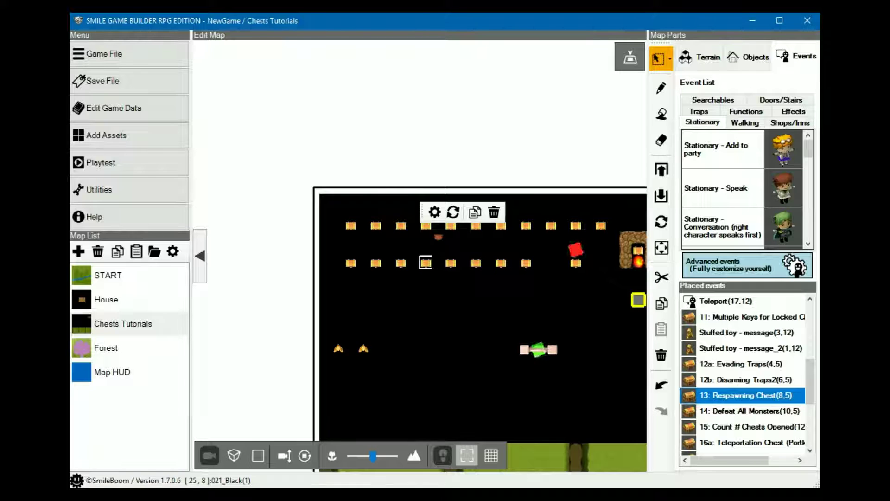
double_click(688, 396)
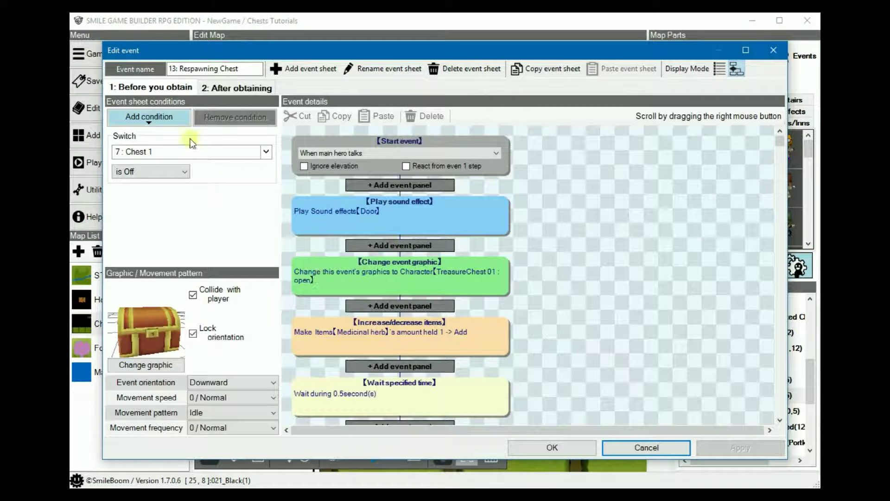
click(215, 152)
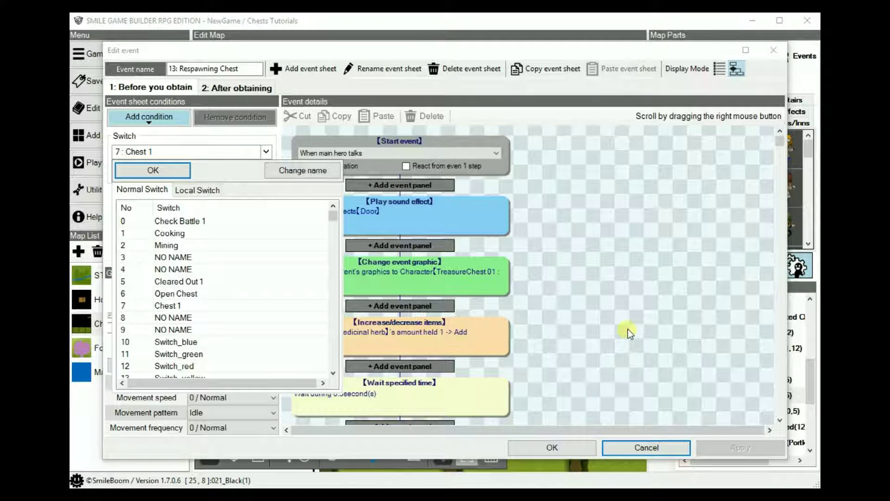
click(649, 447)
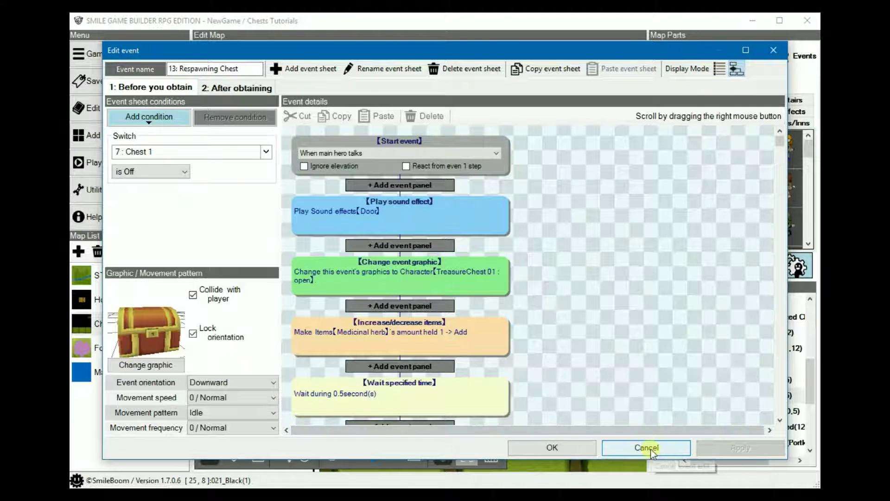
click(651, 448)
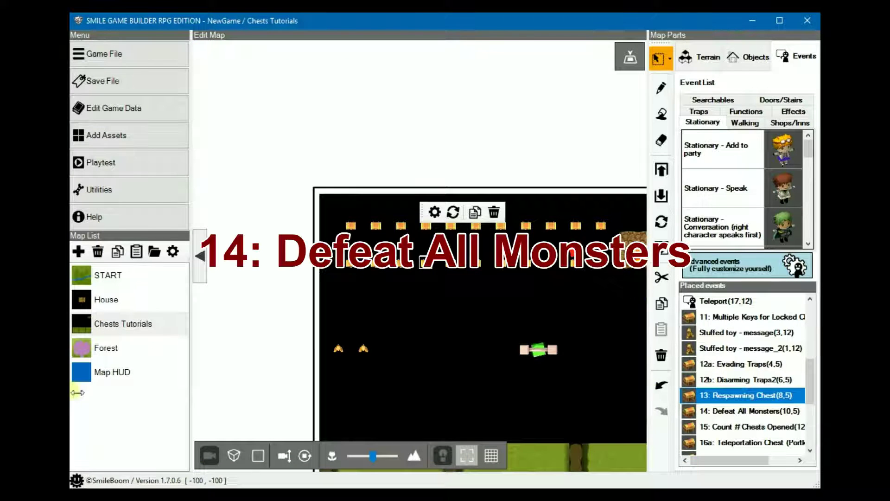
- Switch to the Forest map and review the Autocheck Event's Monsters condition, Play fanfare panel and Display message panel
click(87, 347)
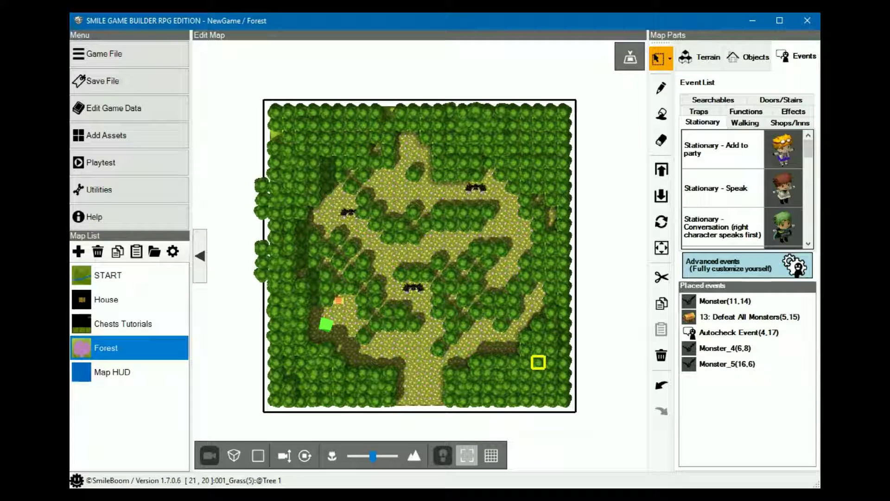
double_click(695, 333)
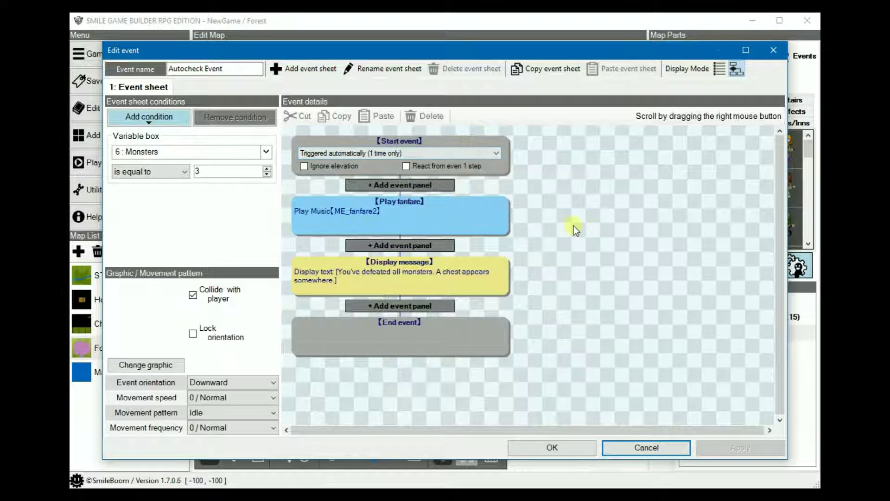
click(460, 203)
right_drag(551, 280, 569, 229)
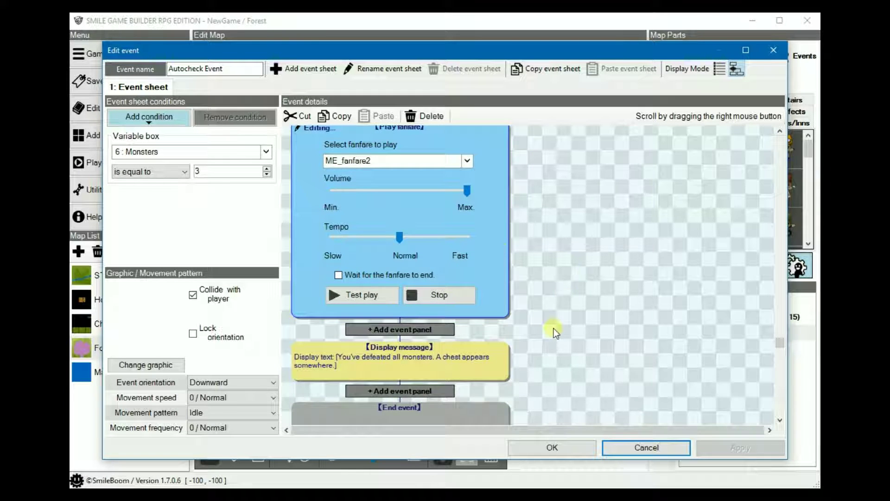
right_drag(554, 329, 569, 276)
click(429, 337)
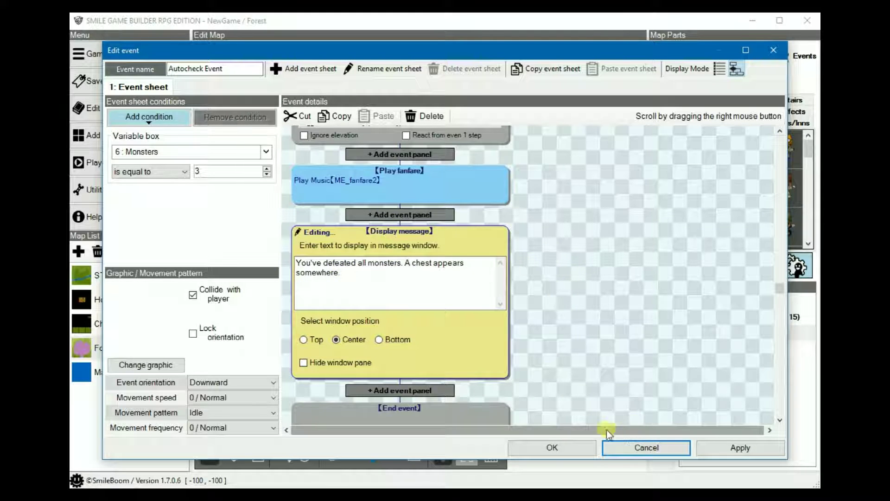
click(554, 447)
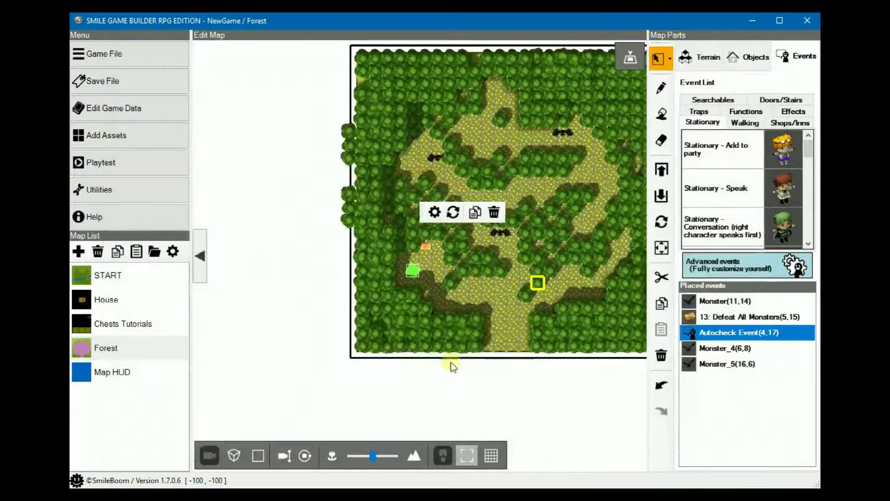
- Review the 13: Defeat All Monsters chest event on the Forest map, from its Monsters condition to its Local Switch panel
double_click(694, 317)
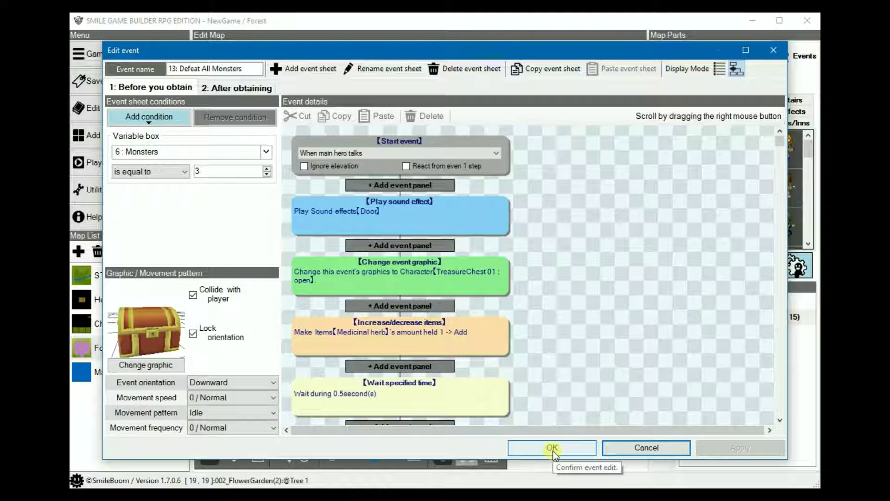
scroll(538, 197, down, 3)
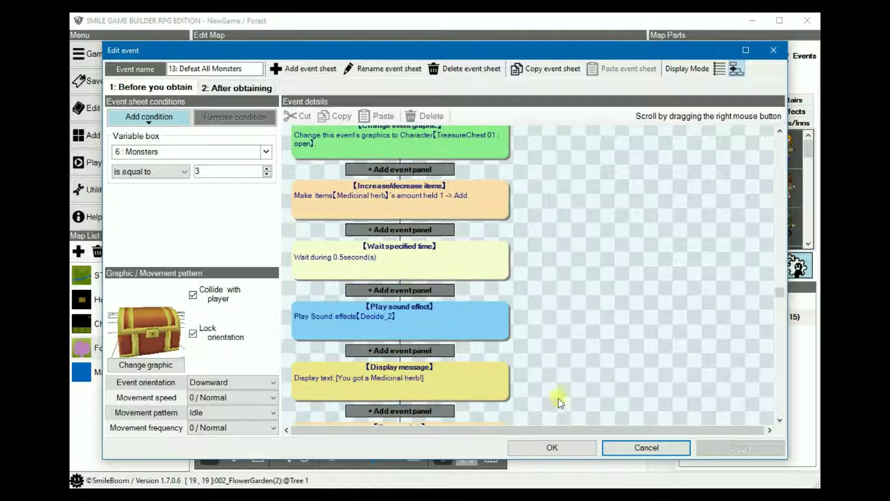
scroll(562, 291, down, 2)
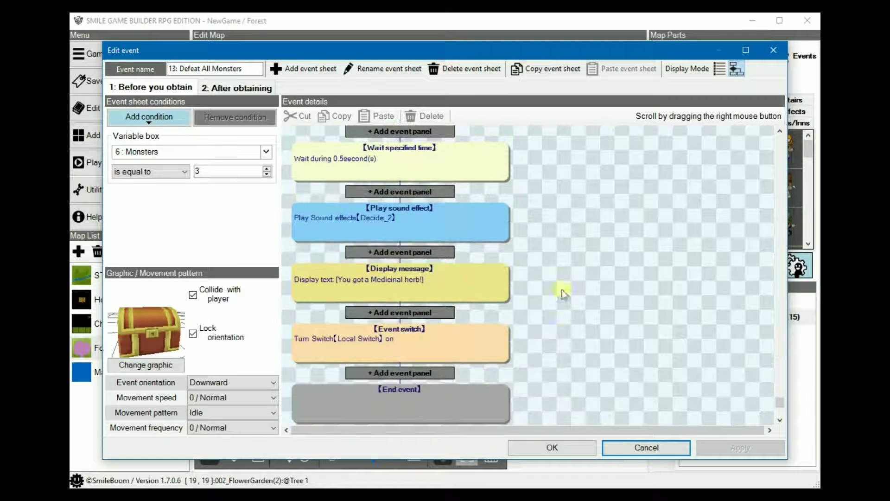
click(565, 451)
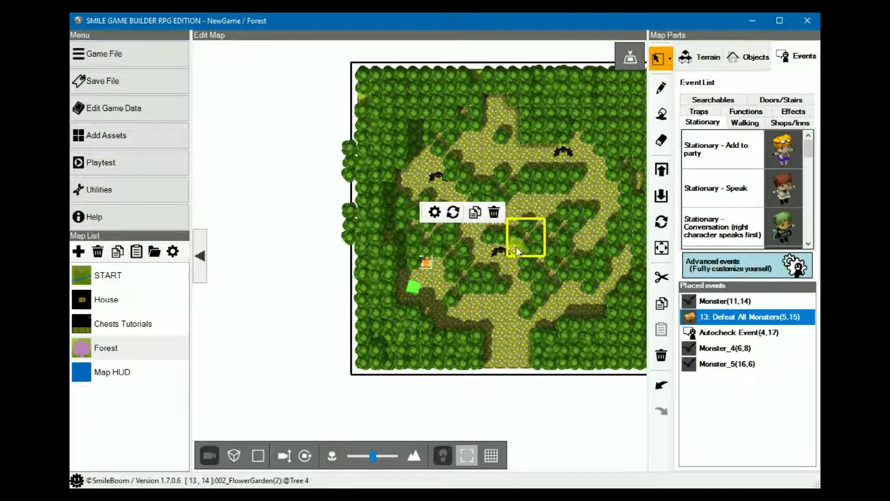
- Open the Monster event at (11,14) and examine the settings of its Place Battle panel
click(689, 299)
double_click(688, 300)
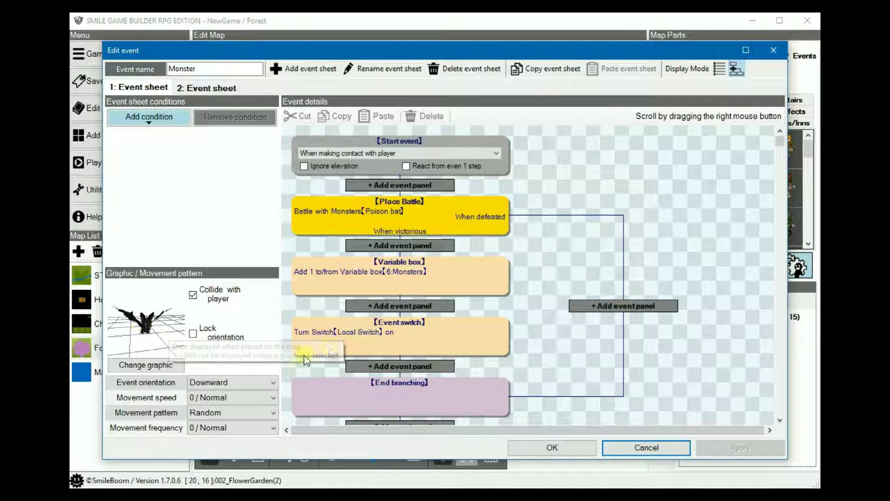
right_drag(542, 201, 544, 174)
click(437, 182)
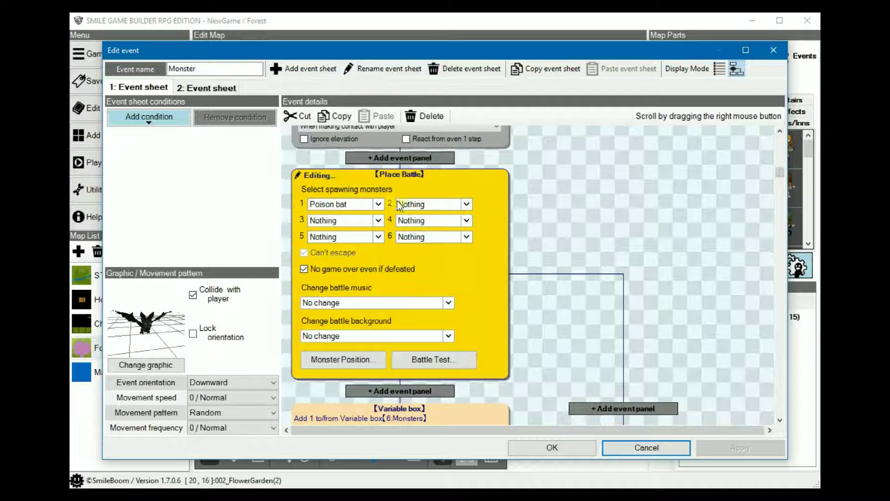
scroll(561, 230, down, 1)
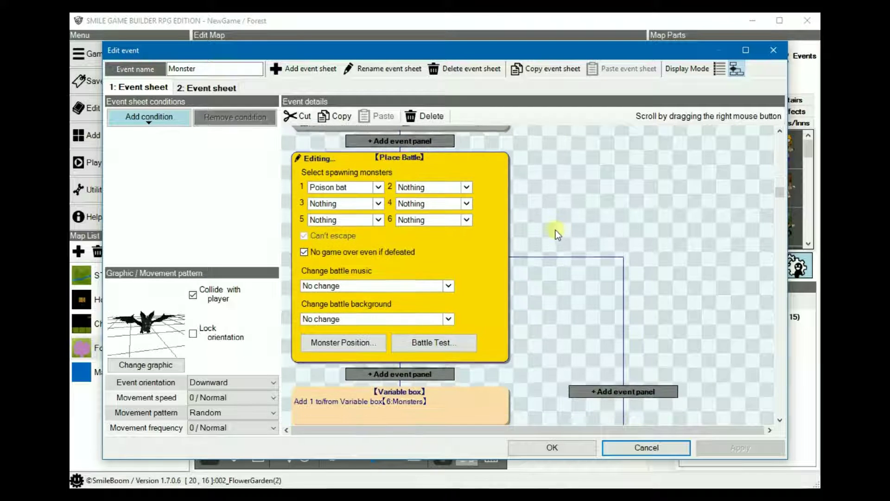
- Try disabling No game over even if defeated and Can't escape for the Poison bat battle, and check the resulting branch
click(319, 250)
click(304, 236)
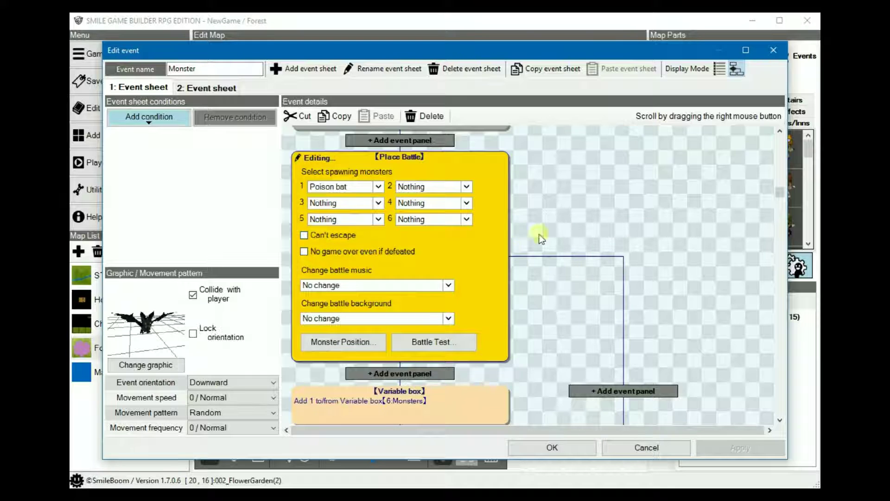
click(568, 218)
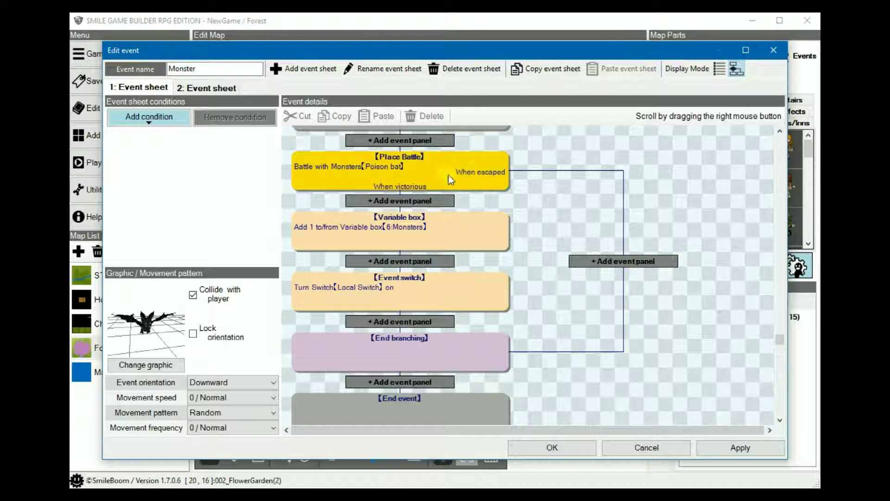
- Enable No game over even if defeated in the Place Battle panel to compare the branch it gives
click(486, 176)
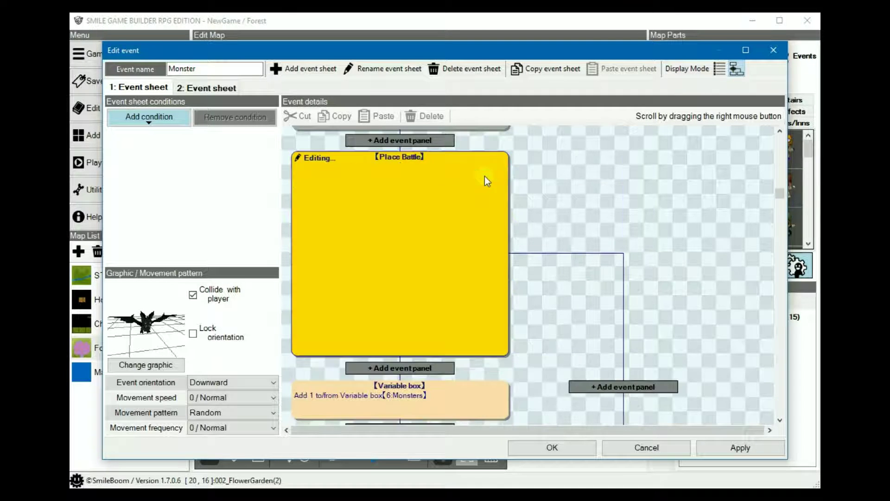
click(327, 269)
click(574, 261)
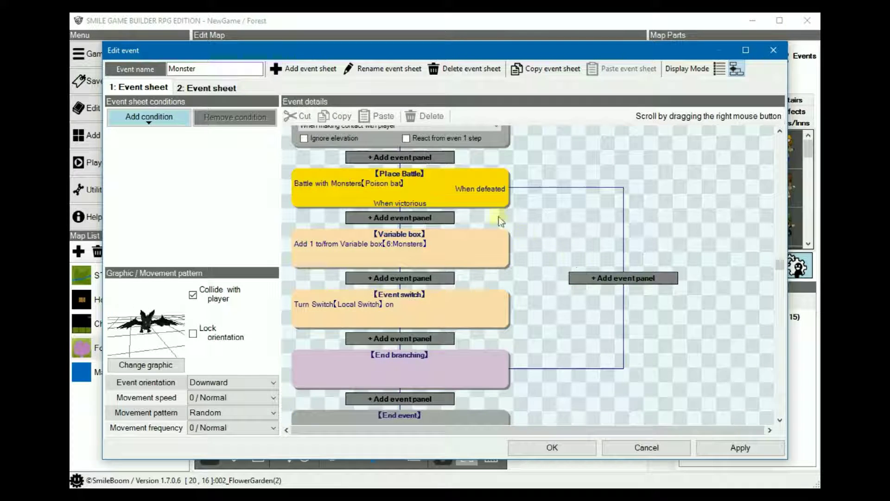
- Recheck the Place Battle options and bring back the When escaped branch by disabling No game over even if defeated and Can't escape
click(479, 193)
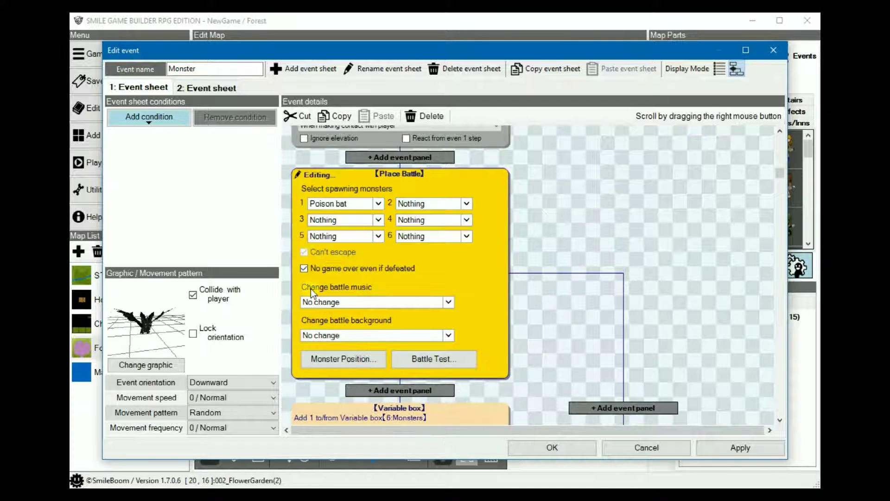
click(565, 203)
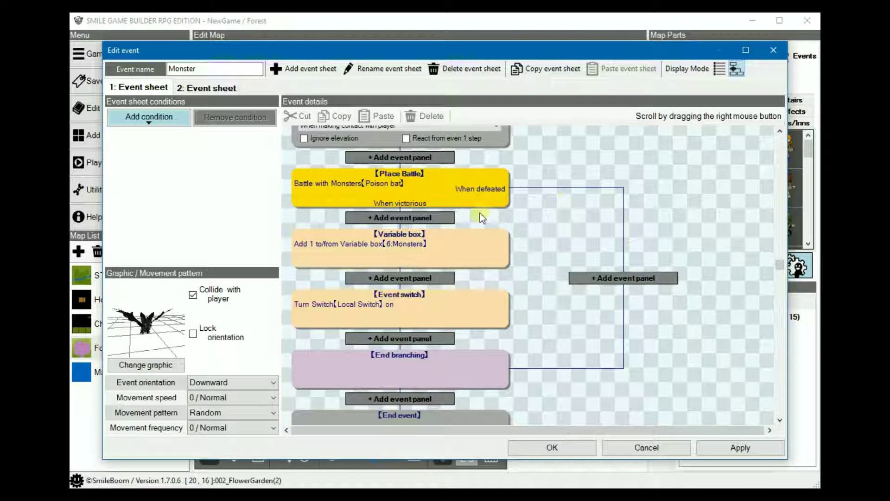
click(486, 193)
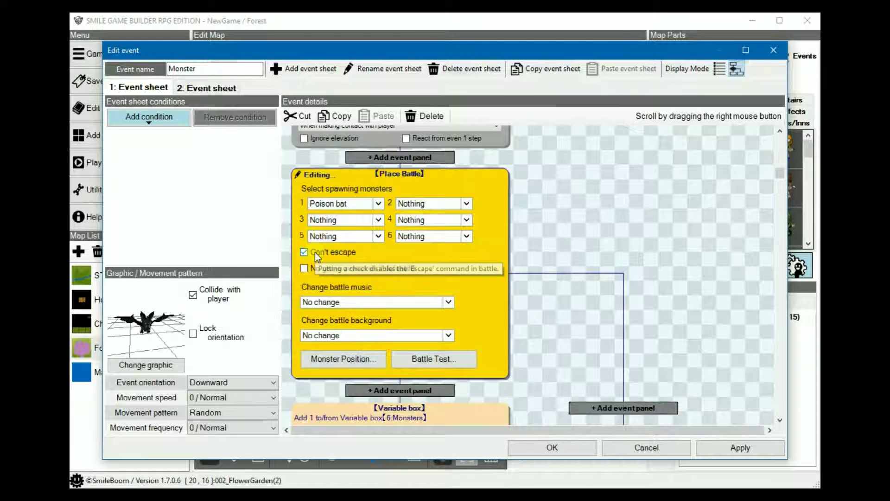
click(542, 213)
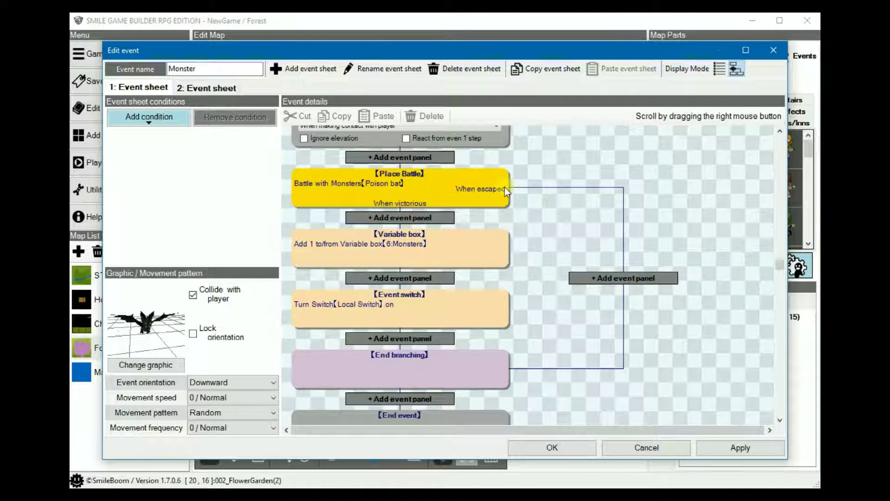
- Enable Can't escape in the Place Battle panel of the Poison bat battle and check the resulting branch
click(429, 192)
click(322, 252)
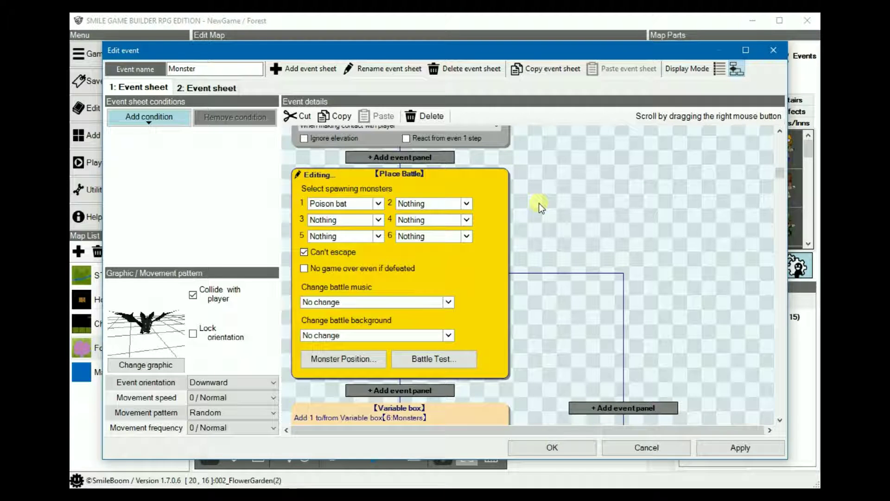
mouse_move(318, 251)
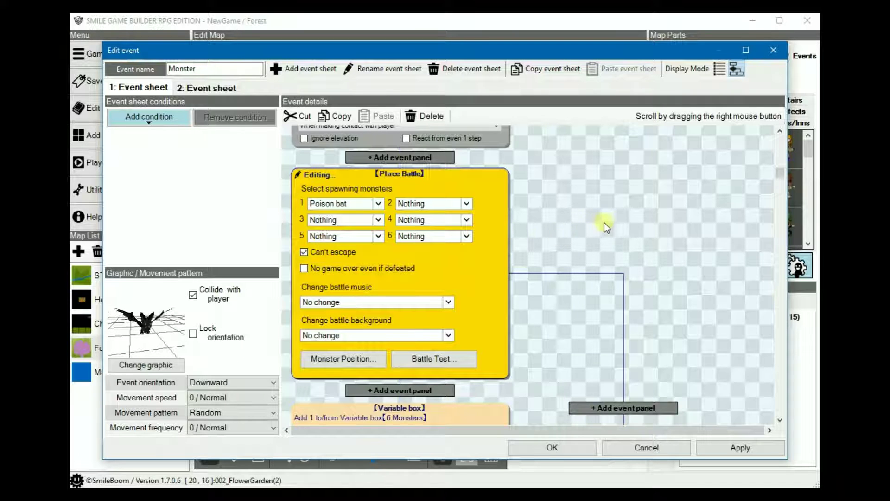
click(586, 212)
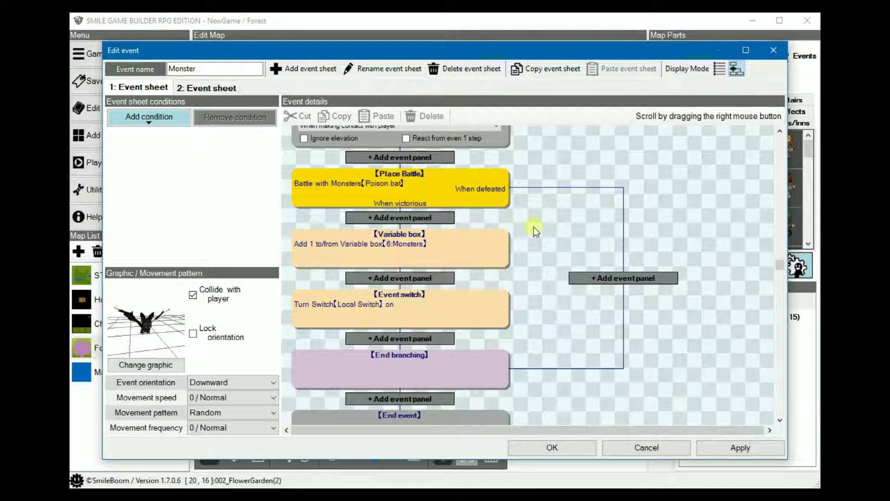
- Examine the settings of the Monster event's Variable box and Event switch panels
scroll(533, 226, down, 1)
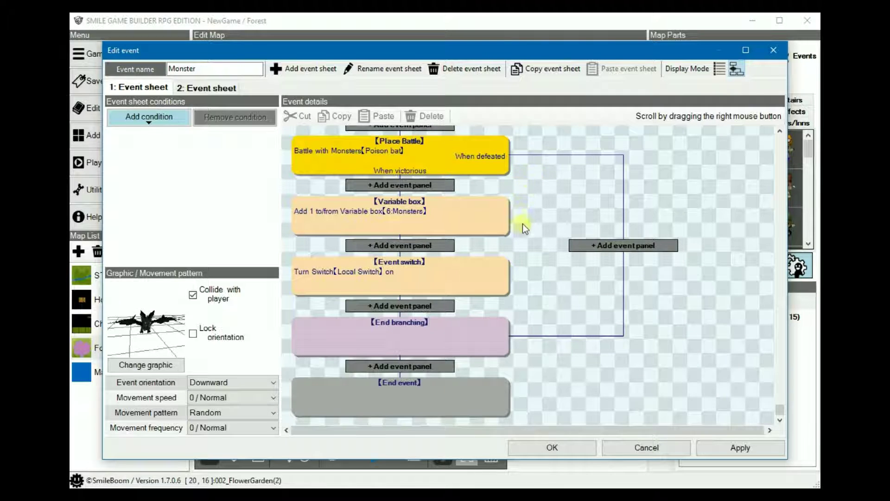
click(454, 216)
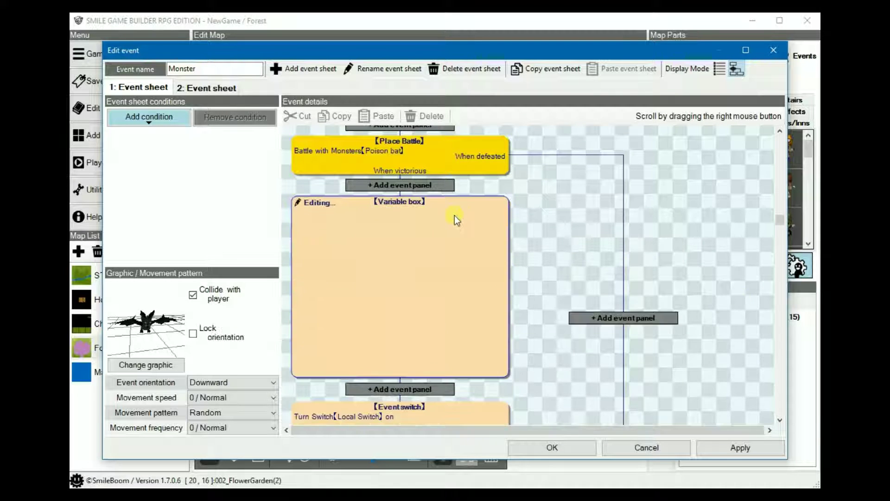
right_drag(541, 347, 542, 281)
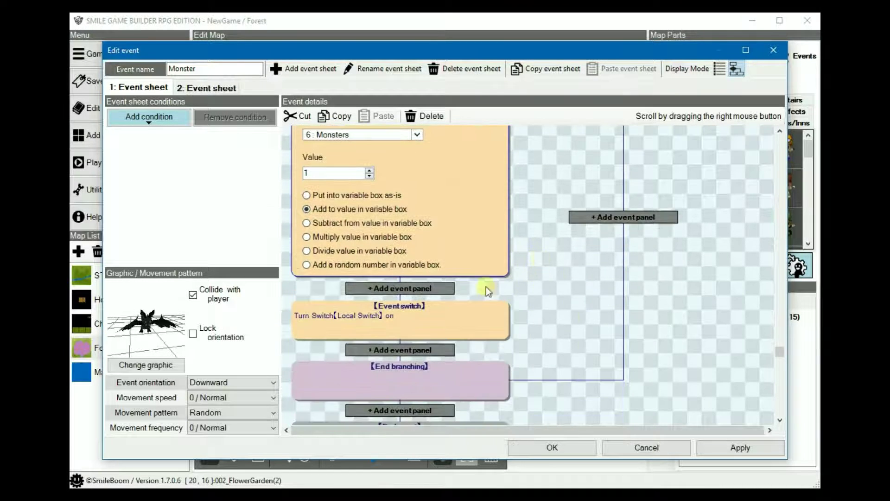
click(393, 309)
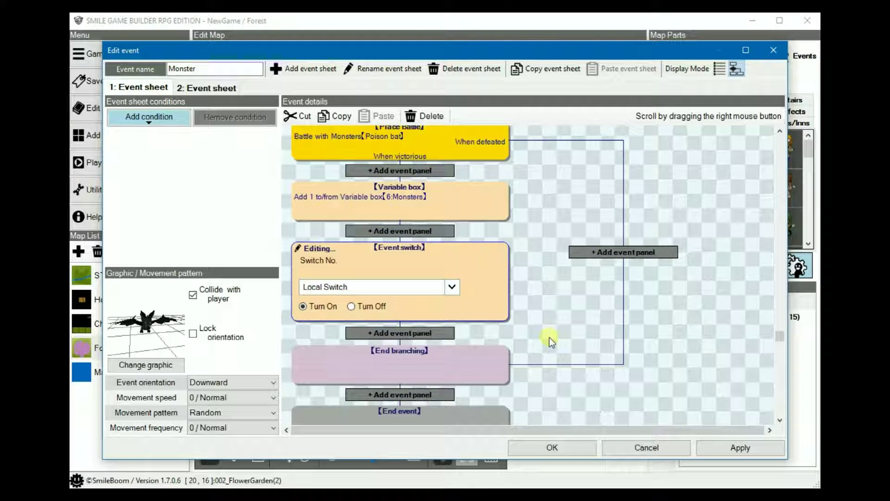
right_drag(550, 338, 550, 307)
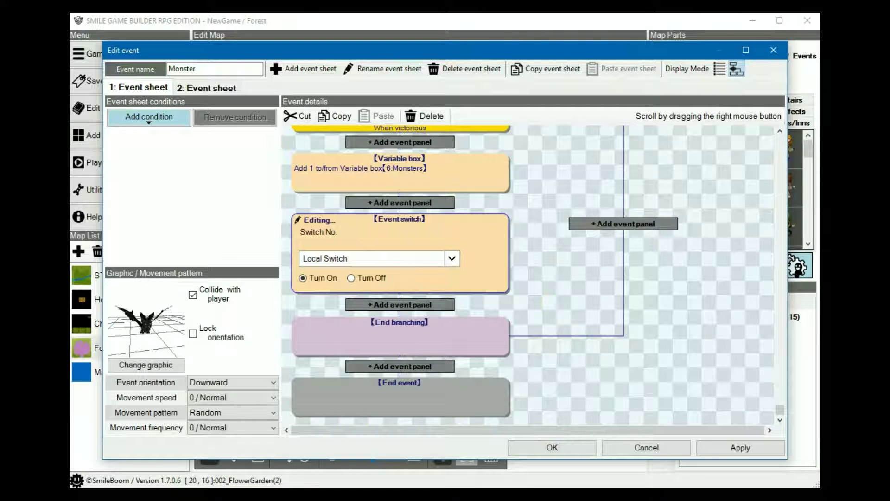
- Examine the Monster event's second event sheet, its Local Switch condition and its graphic, and return to the first sheet
click(210, 87)
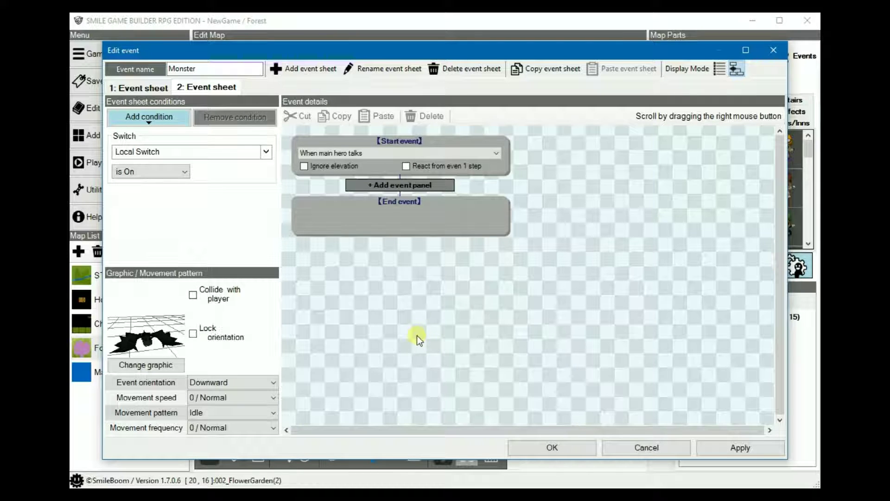
mouse_move(227, 299)
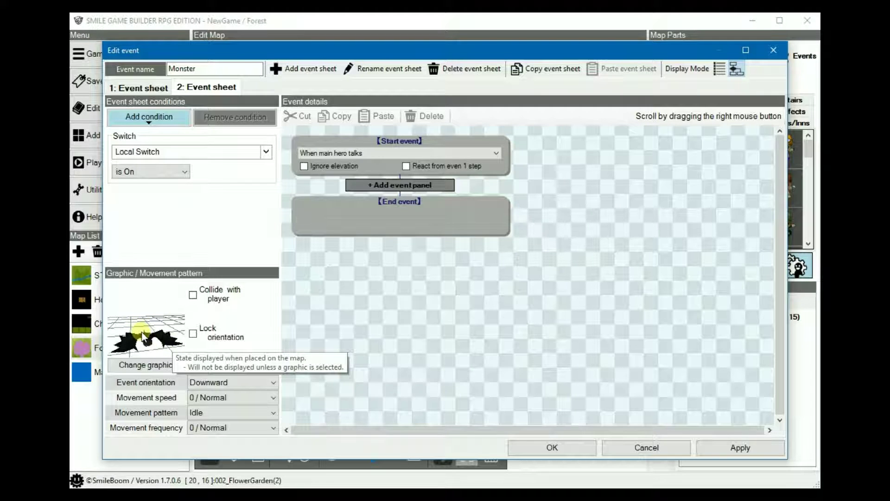
click(137, 88)
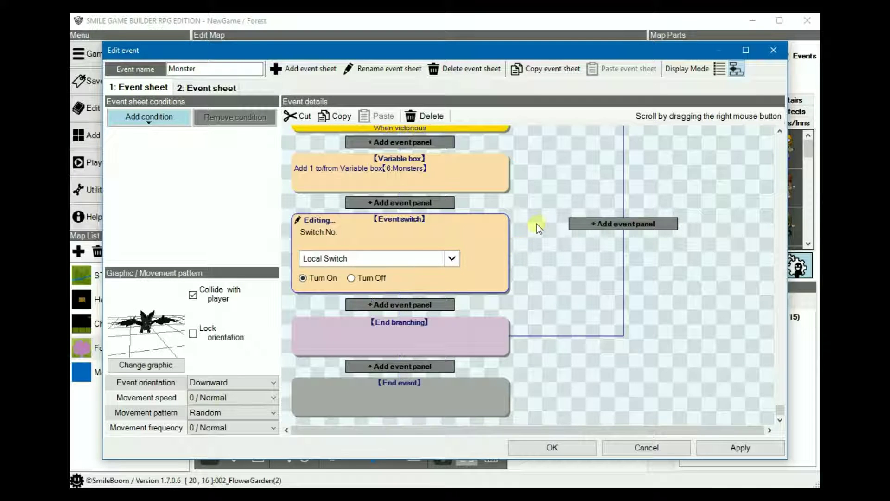
- Try inserting a Change event graphic panel between the Variable box and Event switch panels, and delete it
right_drag(536, 224, 541, 255)
click(409, 233)
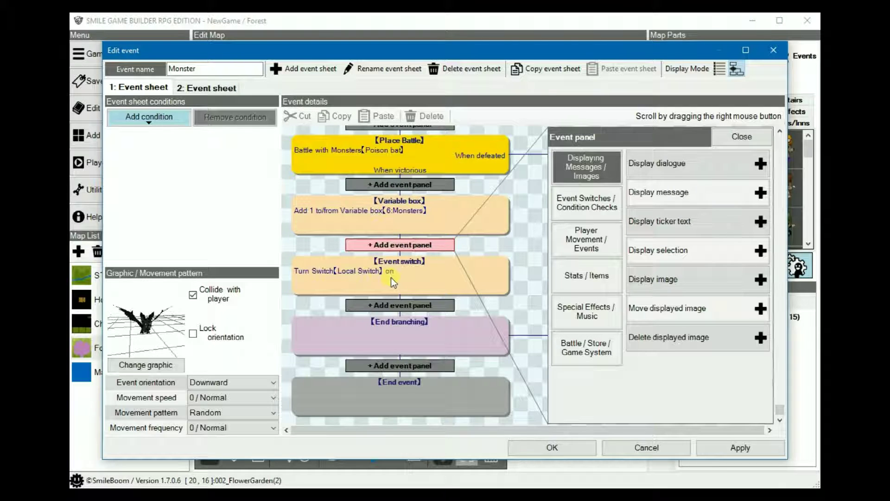
click(587, 239)
click(665, 281)
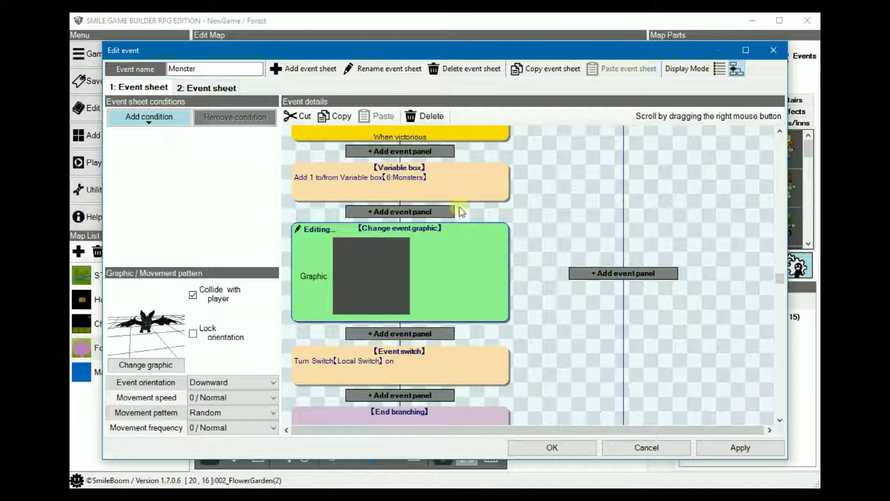
click(424, 117)
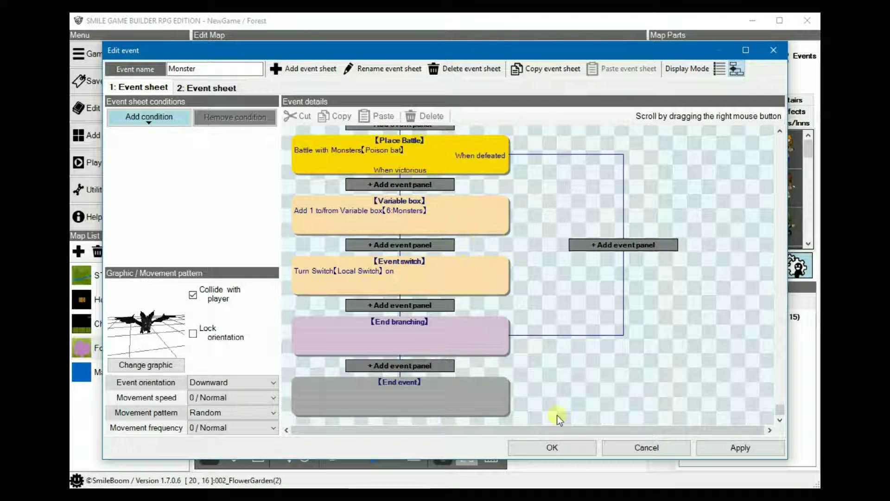
- Save the Monster event and open the event 15: Count # Chests Opened on the Chests Tutorials map
click(563, 443)
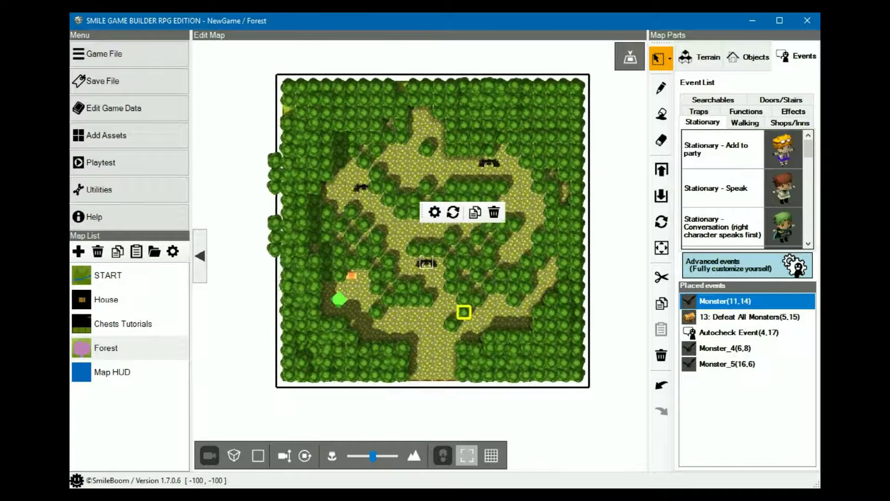
click(96, 331)
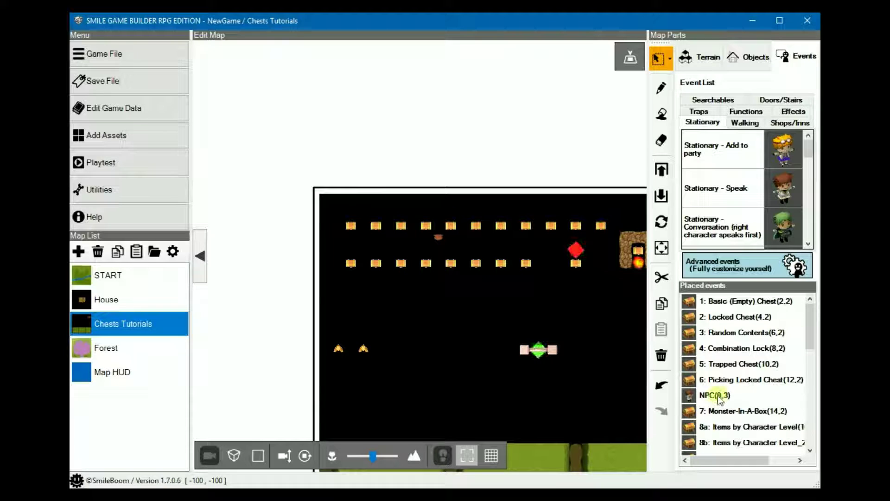
scroll(713, 395, down, 2)
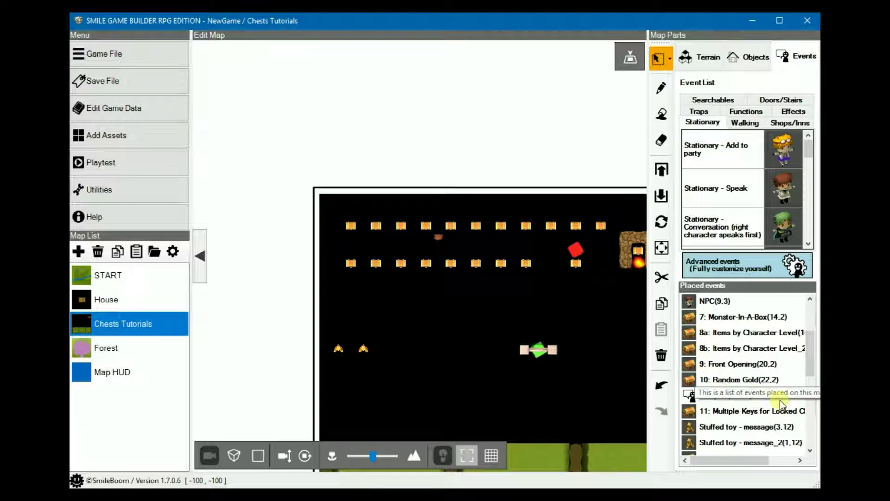
scroll(782, 403, down, 2)
click(692, 429)
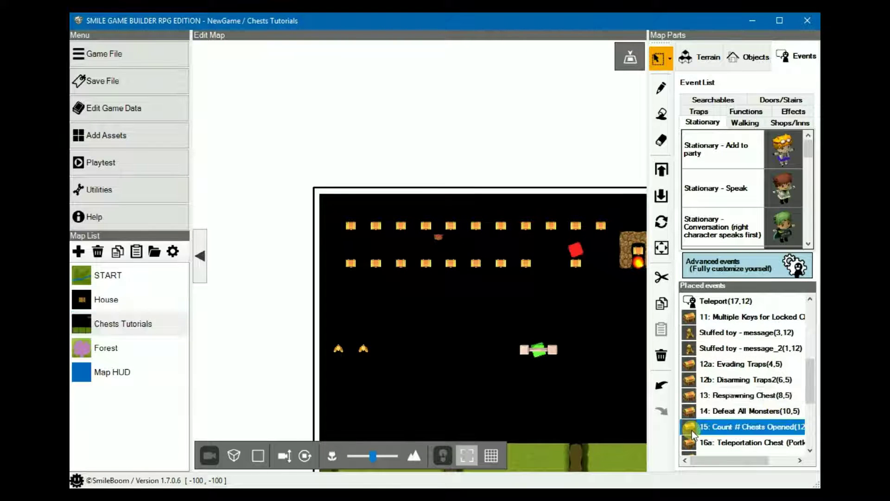
double_click(691, 430)
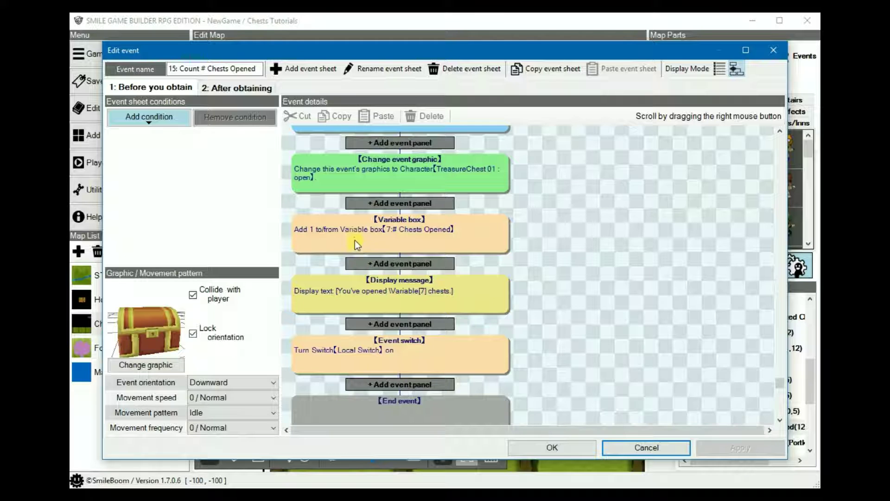
- Examine the # Chests Opened Variable box panel and the \Variable[7] code in the Display message panel, and close the event
click(371, 232)
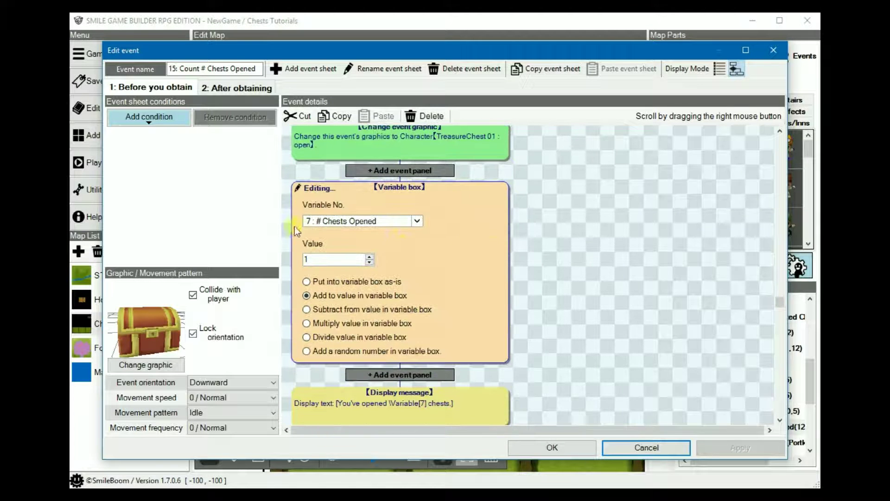
click(588, 303)
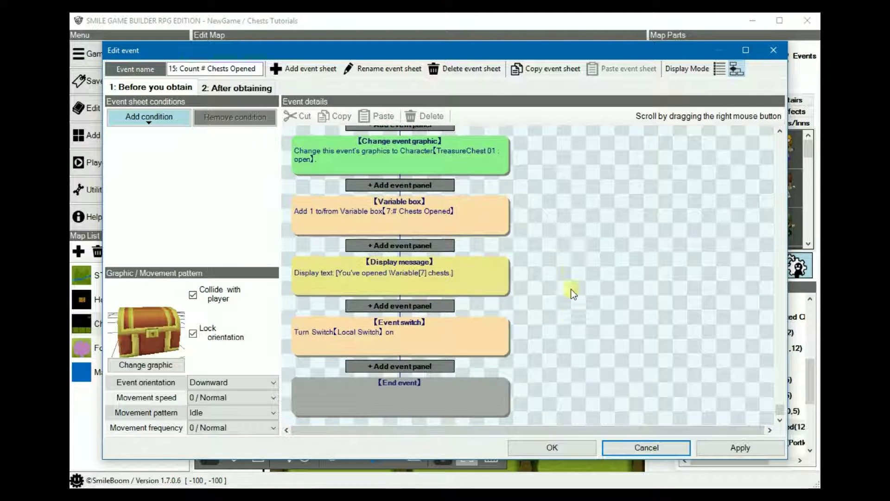
click(442, 274)
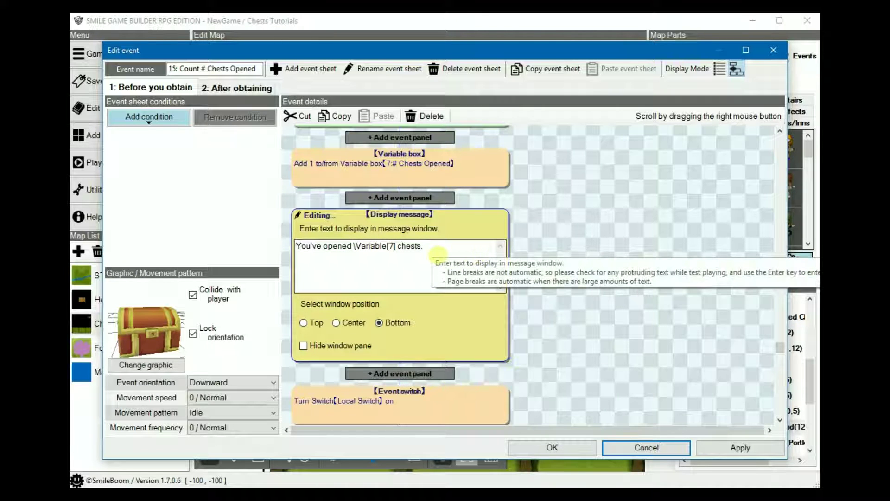
double_click(391, 246)
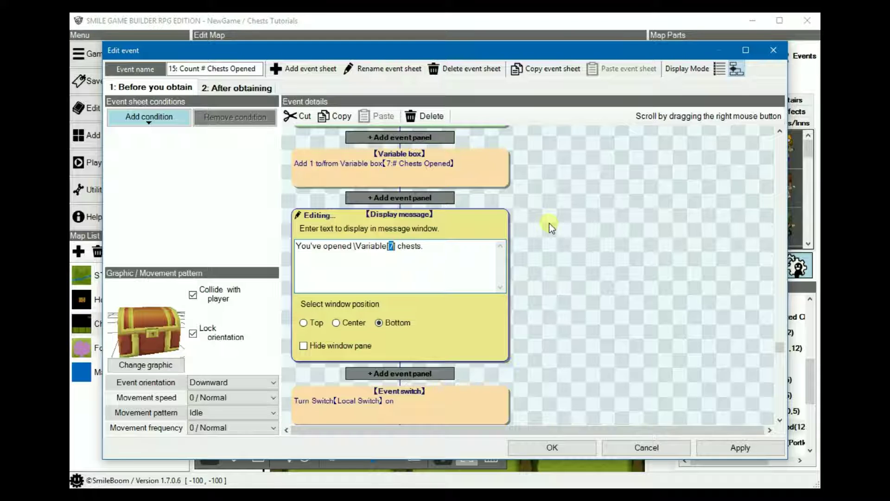
click(414, 247)
drag(354, 246, 397, 247)
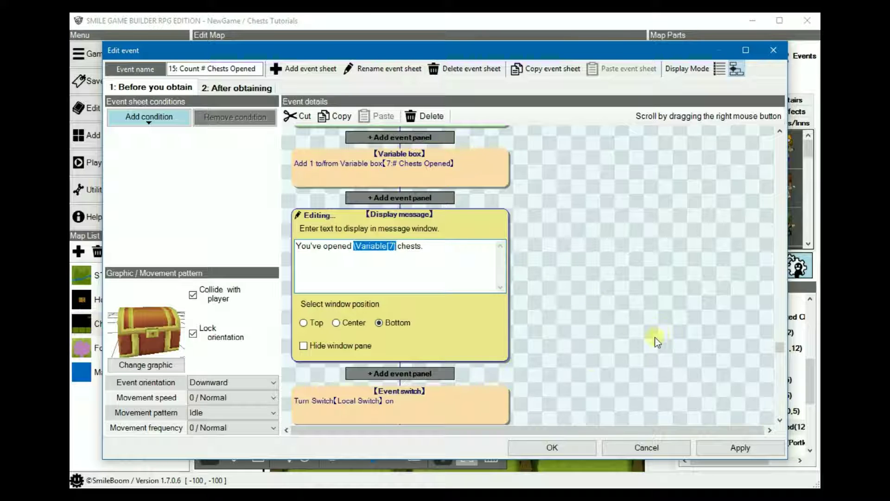
click(569, 451)
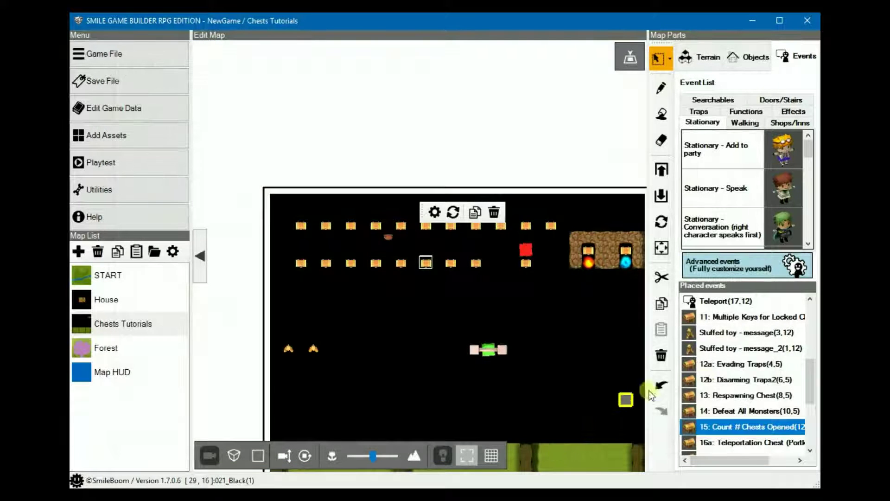
- Open the event 16a: Teleportation Chest (Portkey) and examine the alignment and effect of its Display battle animation panel
click(691, 442)
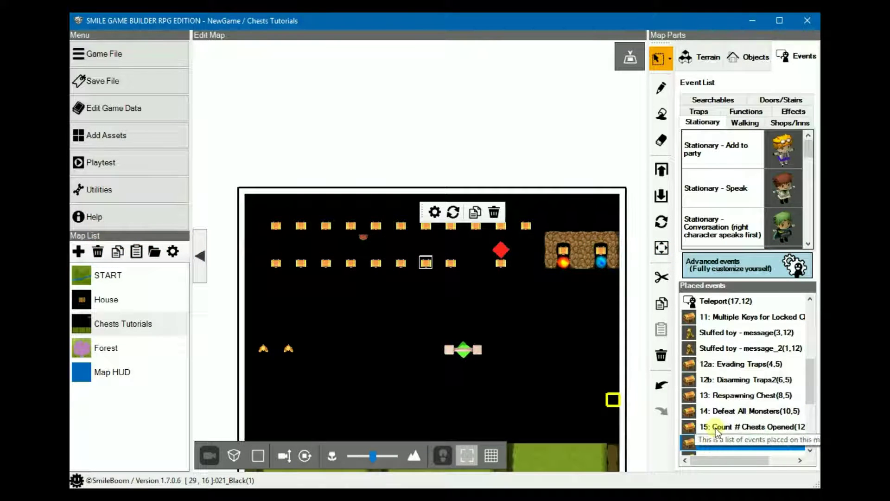
scroll(716, 427, down, 1)
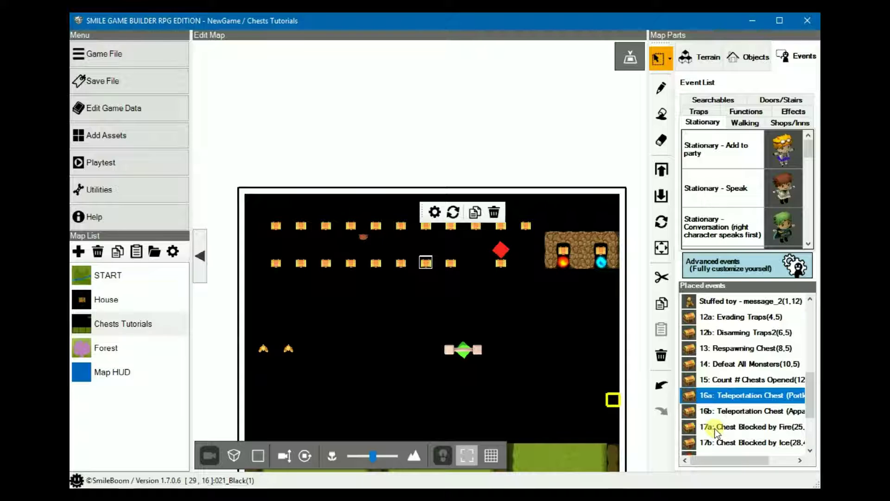
double_click(690, 399)
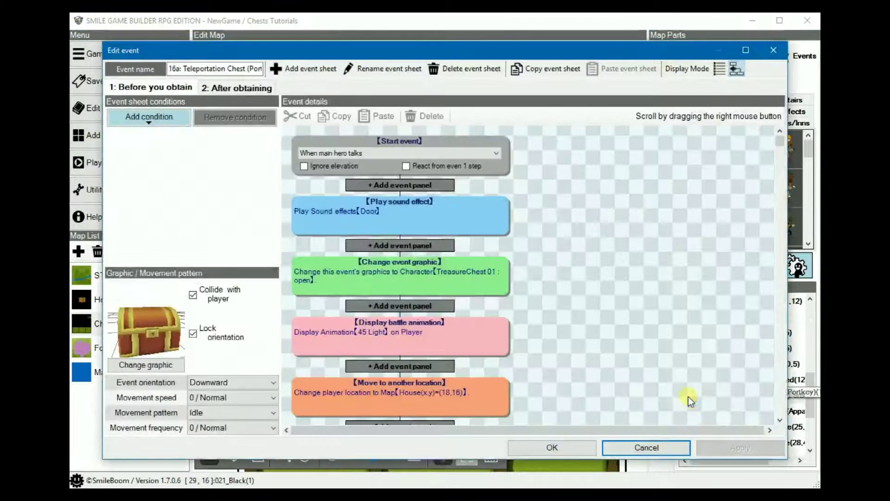
right_drag(593, 337, 580, 243)
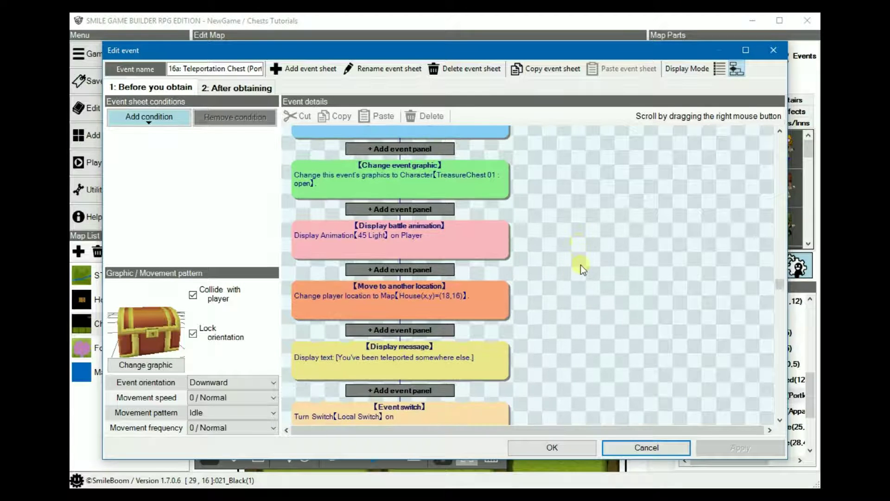
click(452, 247)
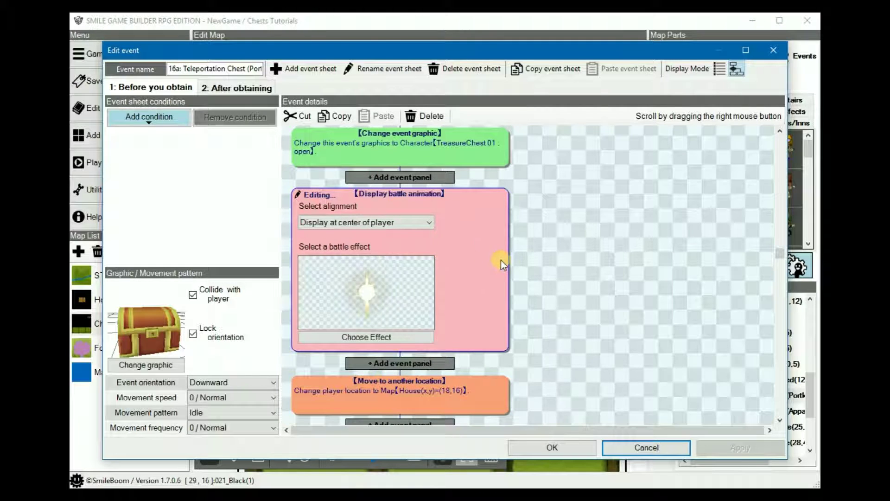
mouse_move(397, 225)
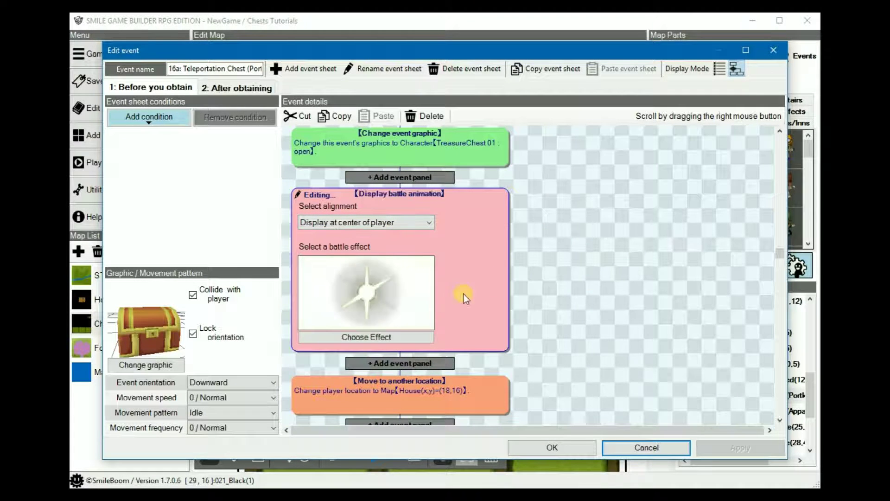
click(569, 294)
- Examine the jump destination of the Move to another location panel and leave it without changing anything
scroll(550, 271, down, 1)
scroll(549, 271, down, 1)
click(437, 224)
click(417, 235)
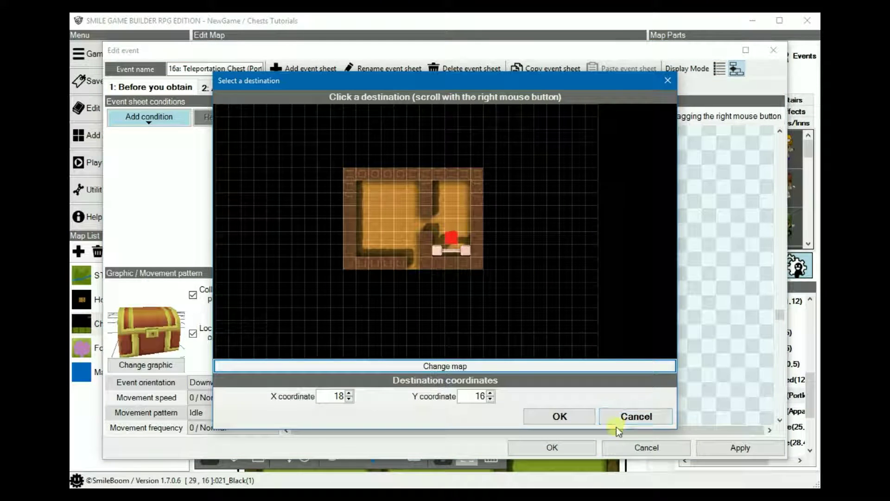
click(639, 423)
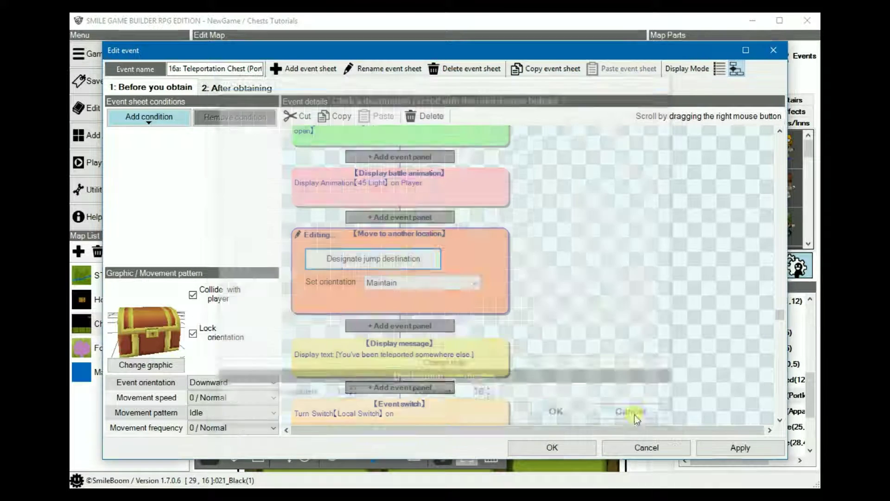
- Examine the teleport text and window position in the Display message panel, and leave the panel
scroll(519, 325, down, 5)
click(454, 277)
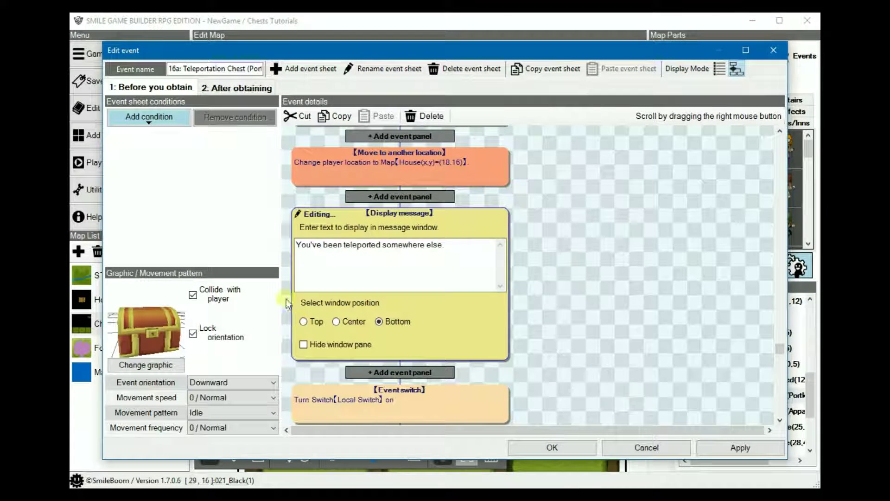
click(624, 284)
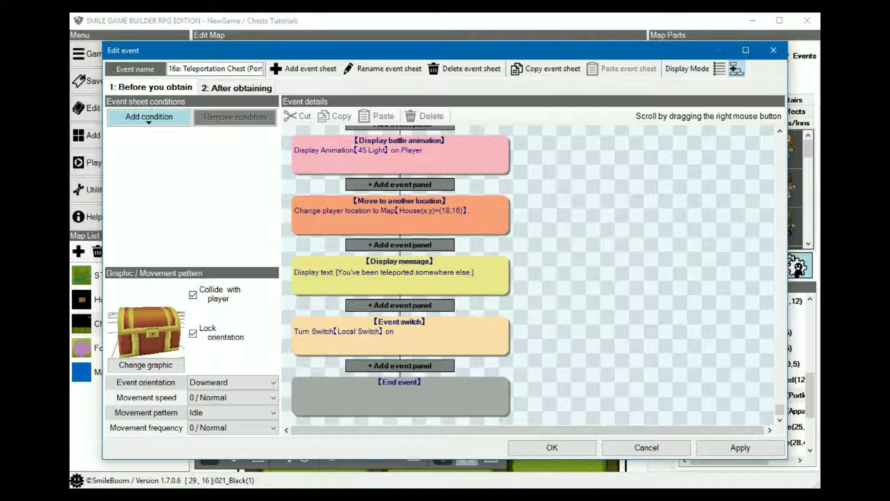
- Close event 16a, open 16b: Teleportation Chest (Apparition), and set its start trigger to When making contact with player
click(648, 449)
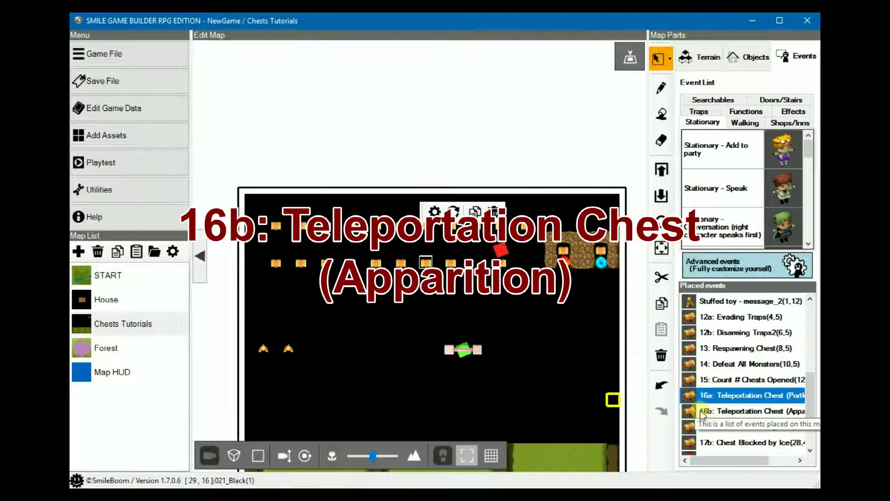
double_click(691, 411)
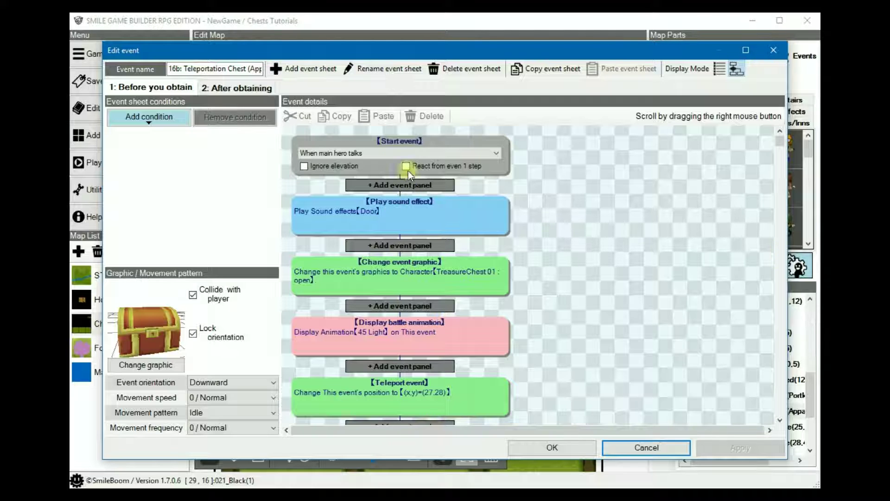
click(372, 152)
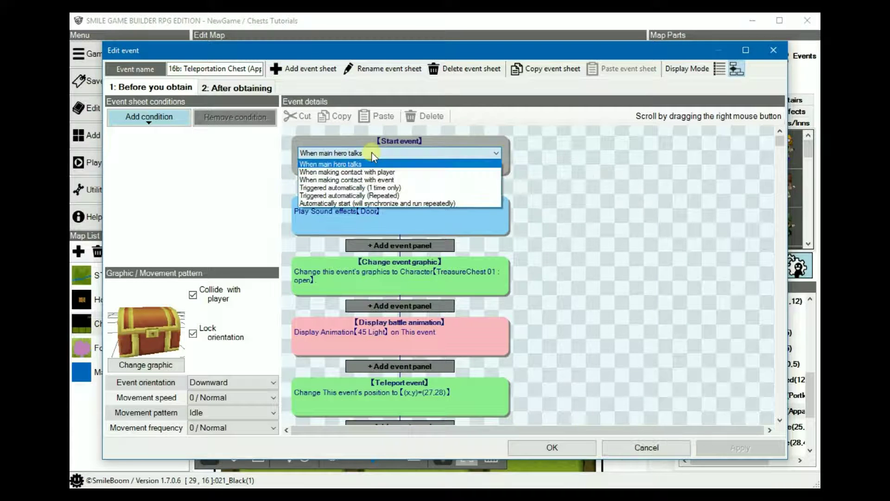
click(359, 173)
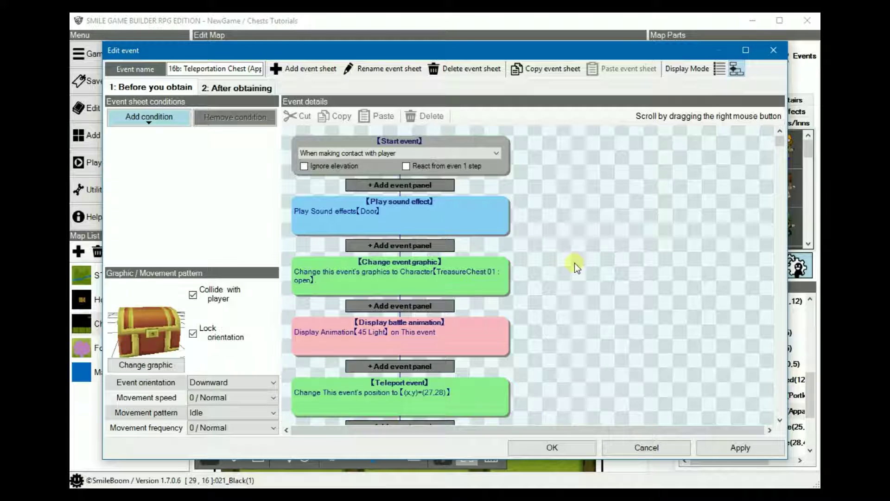
- Examine the alignment and battle effect in the Display battle animation panel of event 16b
scroll(574, 263, down, 1)
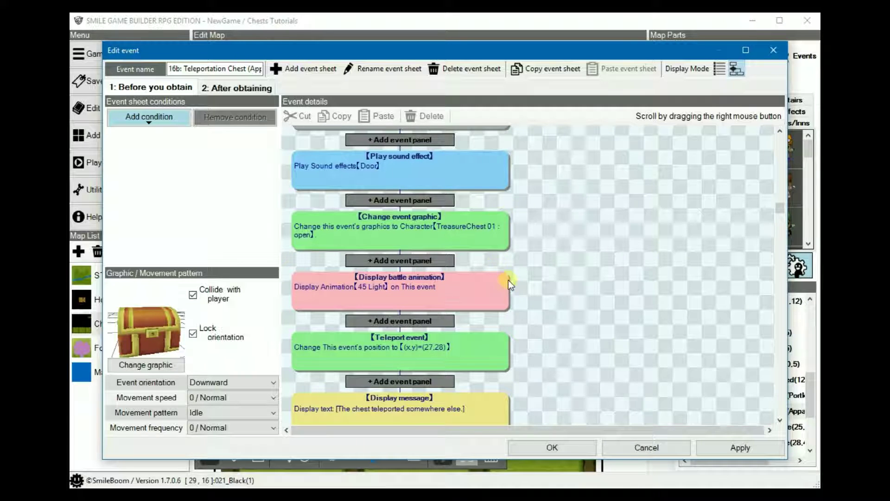
click(442, 300)
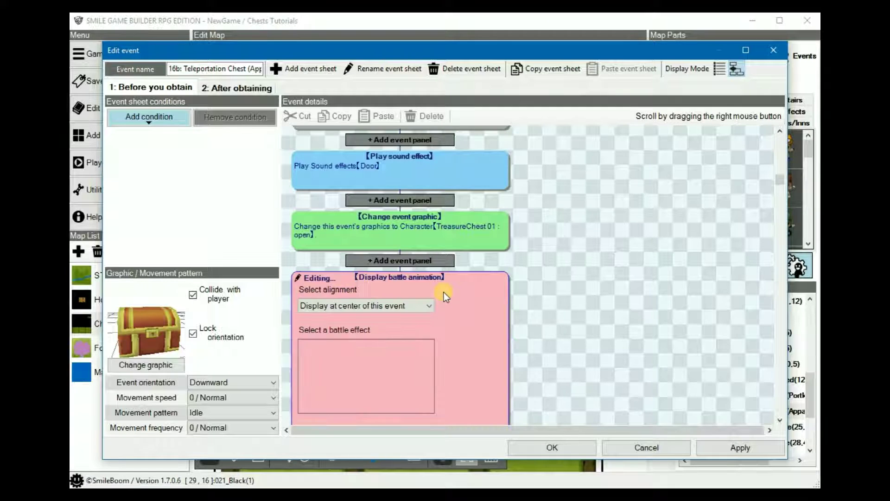
right_drag(561, 268, 562, 241)
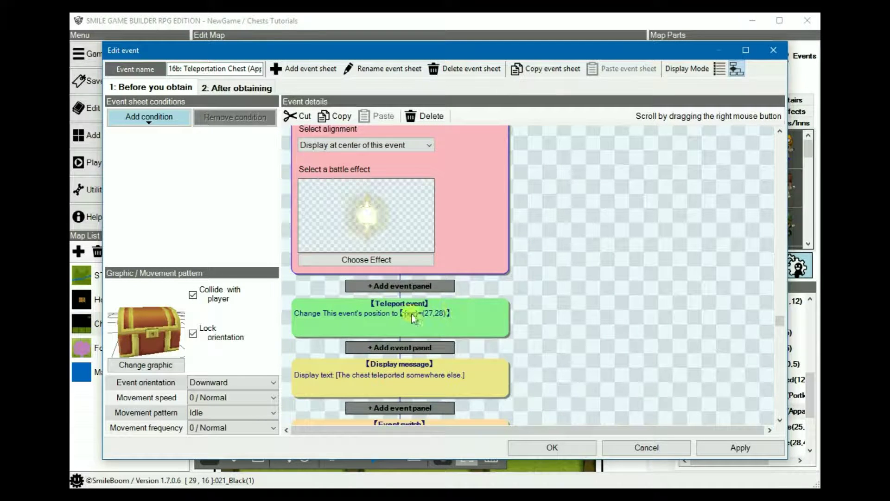
- Examine the Teleport event panel and its destination coordinates on the map
click(391, 315)
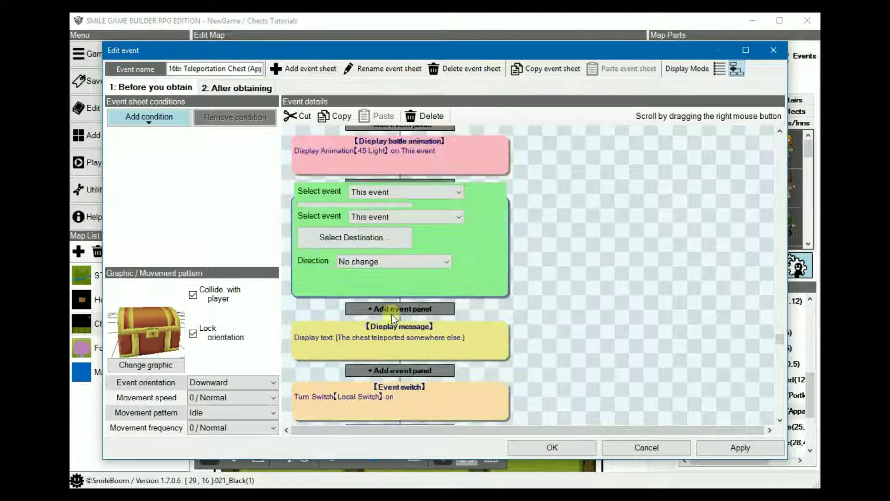
right_drag(574, 374, 574, 338)
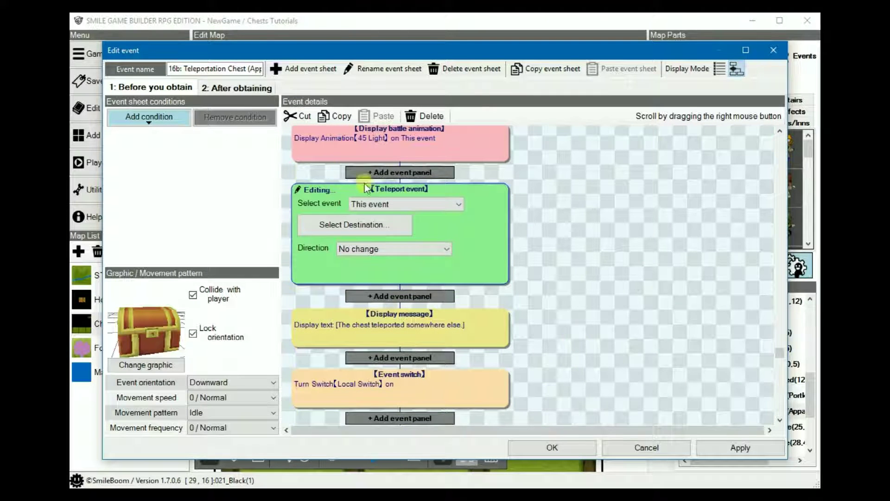
click(359, 226)
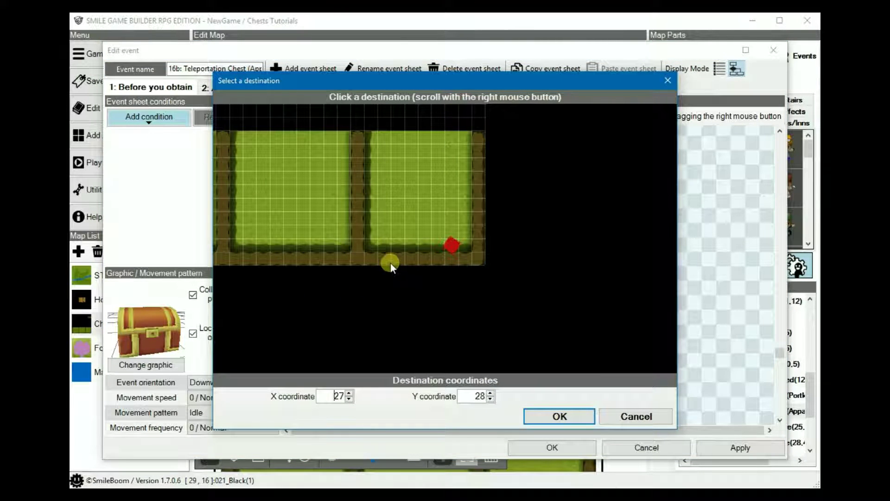
mouse_move(351, 194)
right_down()
mouse_move(502, 278)
mouse_move(619, 311)
mouse_move(569, 339)
mouse_move(526, 416)
mouse_move(480, 342)
mouse_move(479, 299)
mouse_move(449, 196)
right_up()
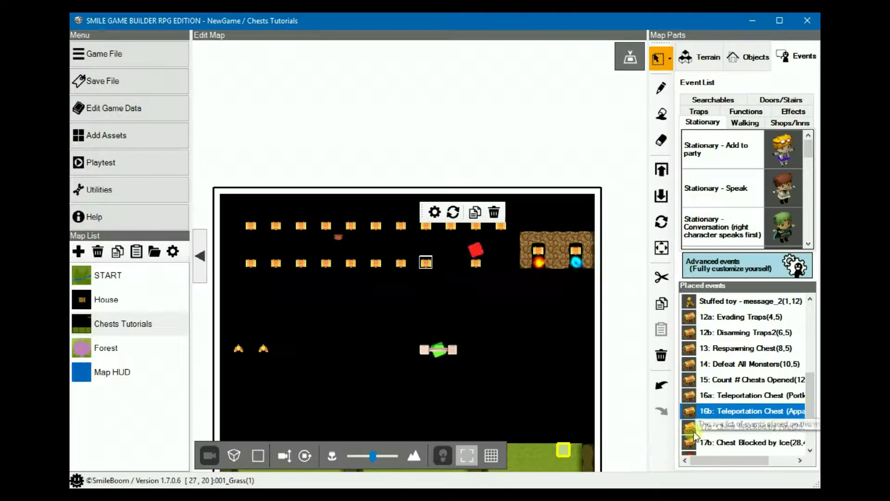
- Open the event 17a: Chest Blocked by Fire, check its Collide with player setting, and close it without changes
click(694, 428)
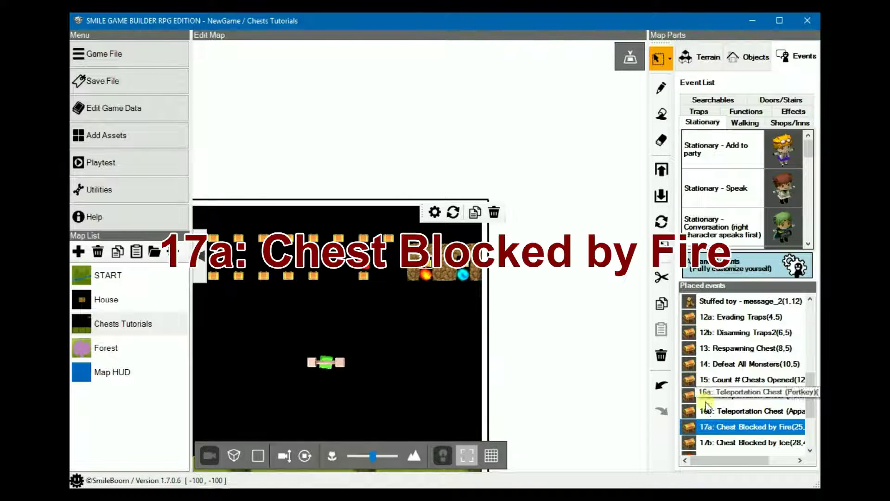
double_click(692, 427)
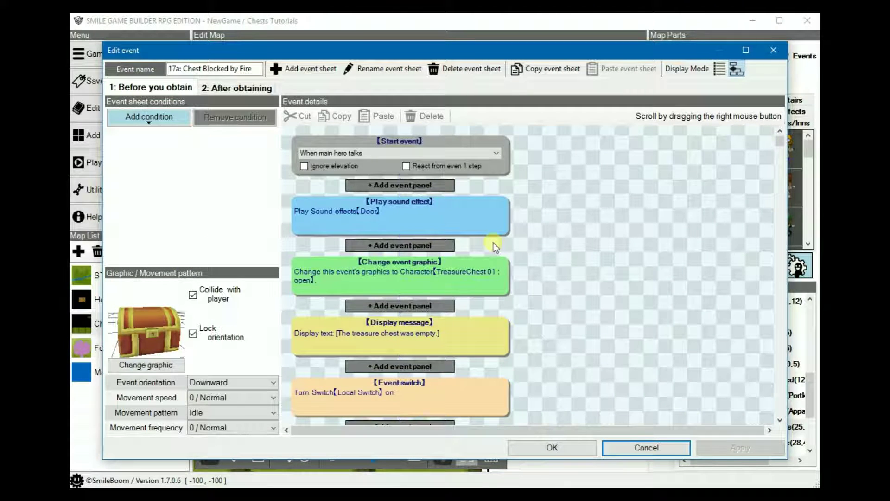
mouse_move(213, 299)
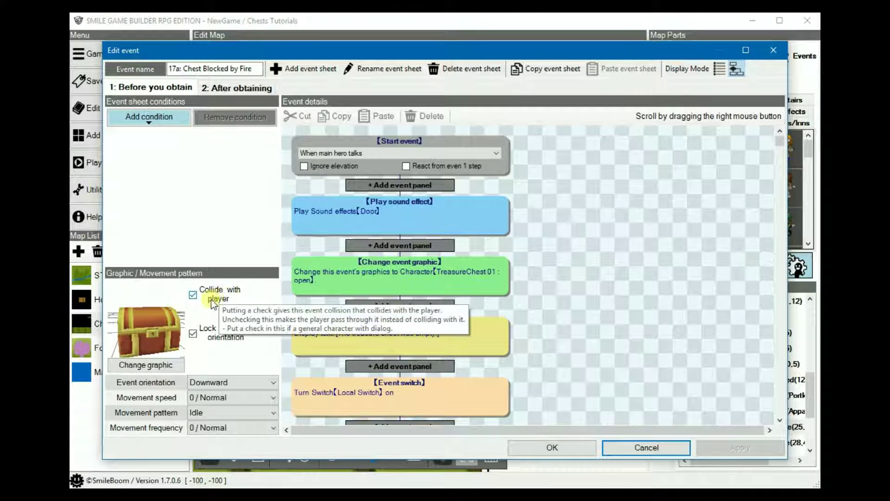
click(645, 450)
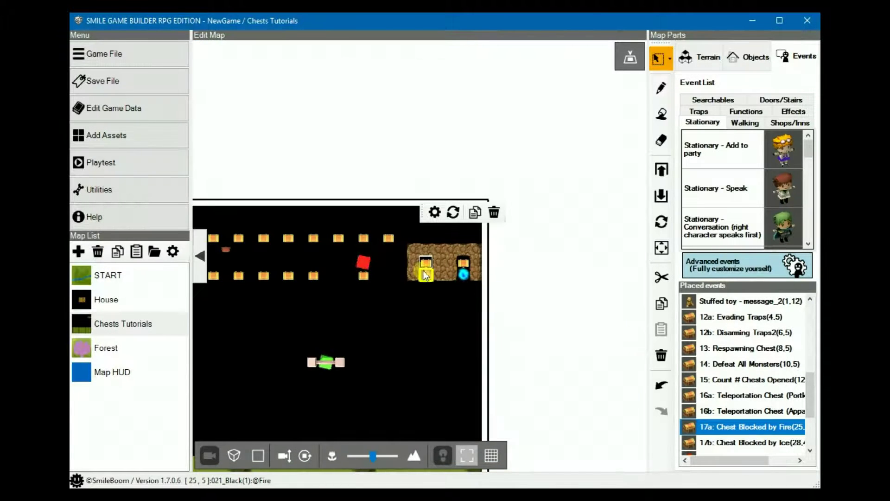
- Open the Fire event in front of chest 17a and change its graphic preview background to dark purple
click(426, 271)
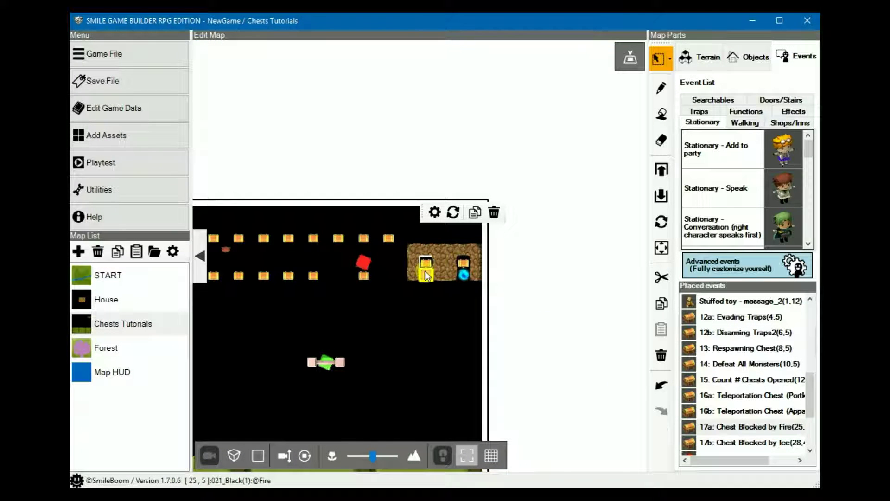
right_click(426, 275)
click(454, 279)
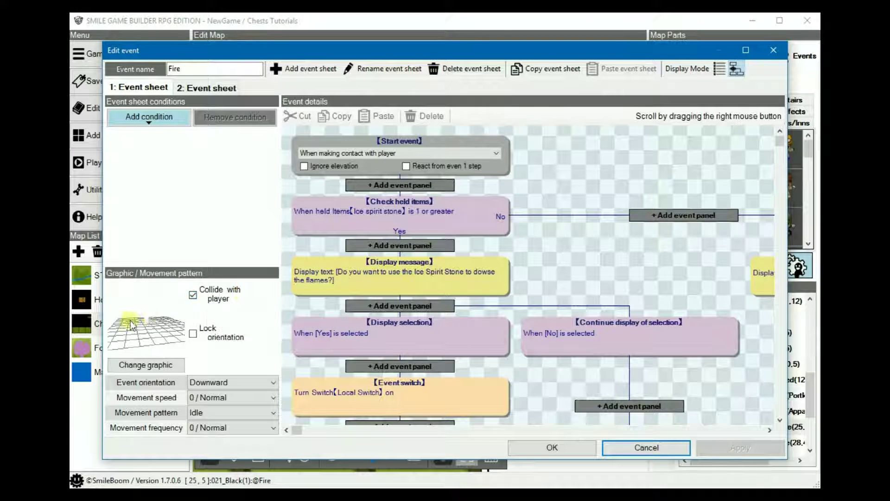
scroll(148, 318, up, 5)
mouse_move(147, 327)
mouse_down()
mouse_move(174, 343)
mouse_move(150, 305)
mouse_move(146, 313)
mouse_up()
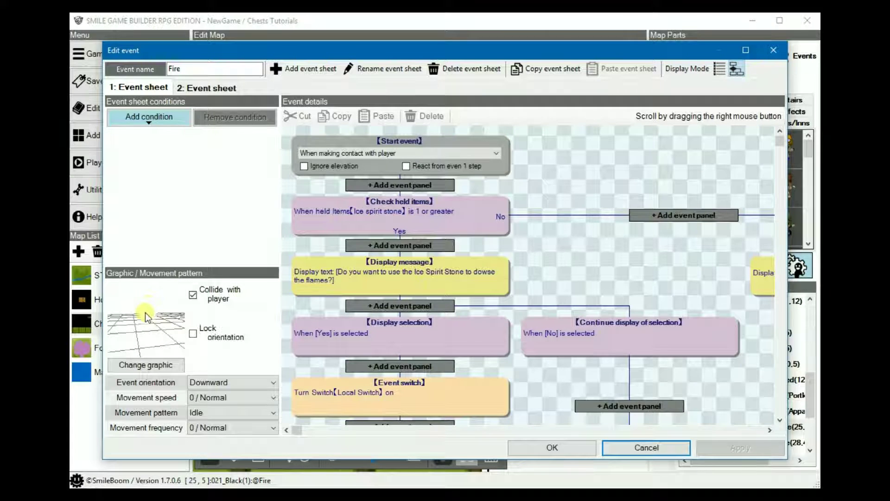
right_click(146, 313)
click(586, 219)
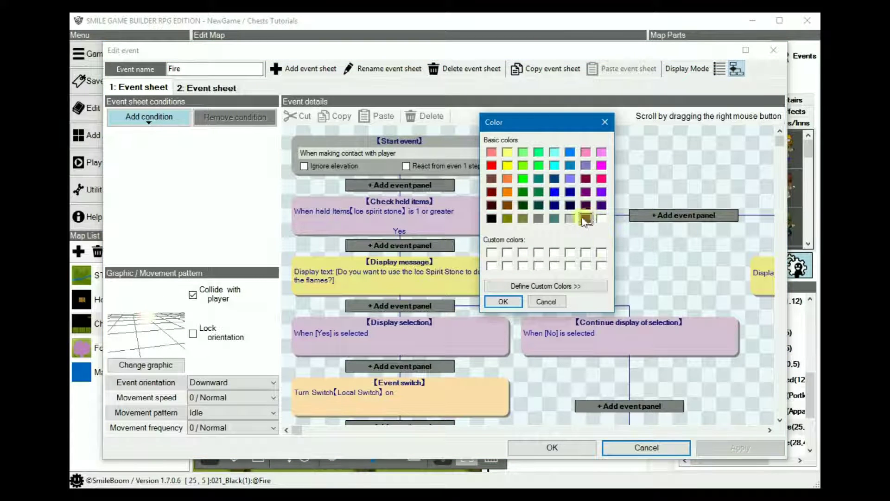
click(508, 302)
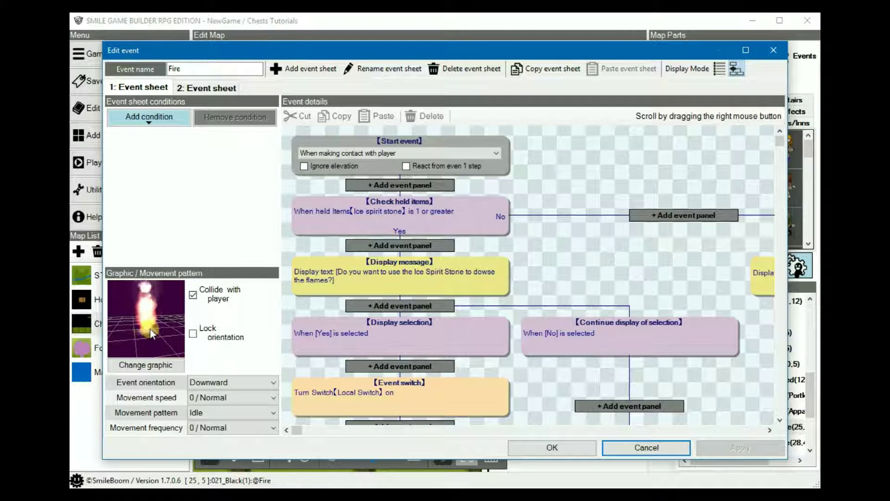
- Examine the Fire event's collision setting, start trigger and the Check held items panel for the Ice spirit stone
mouse_move(211, 302)
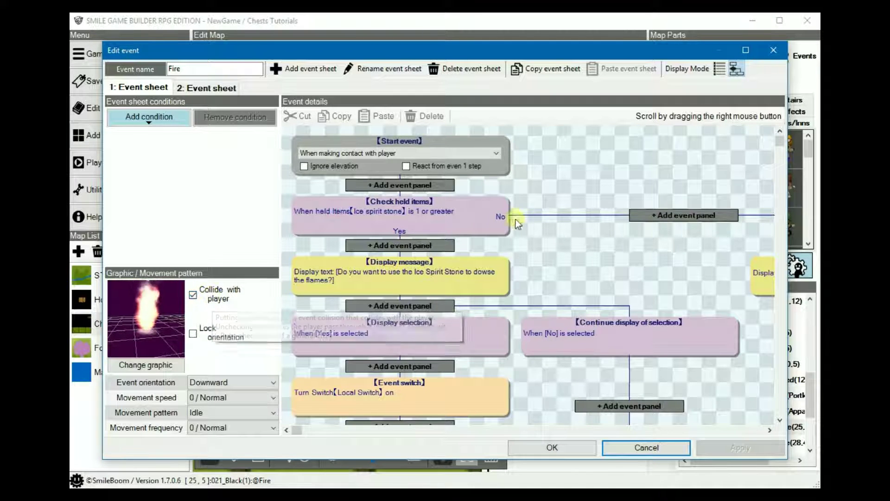
mouse_move(366, 153)
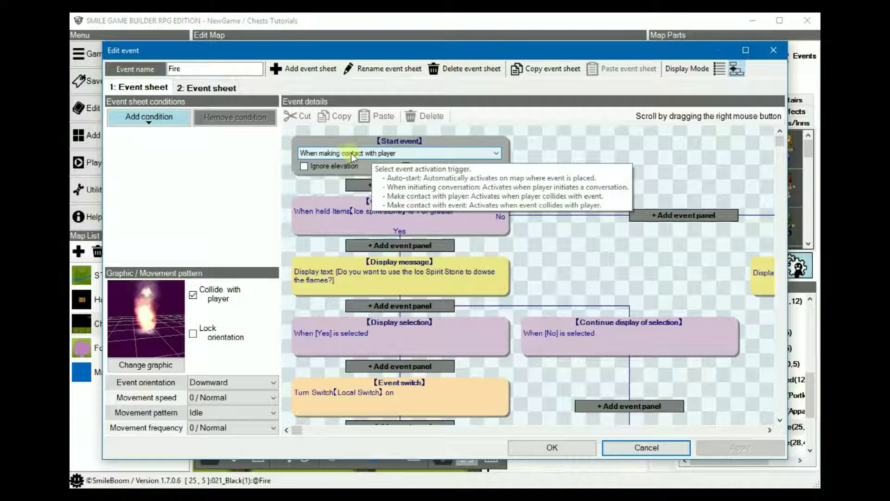
right_drag(554, 165, 552, 152)
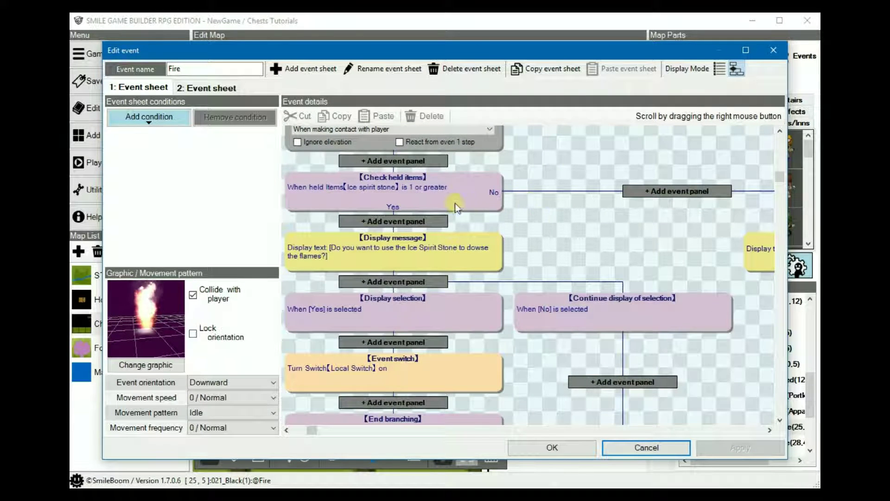
click(440, 194)
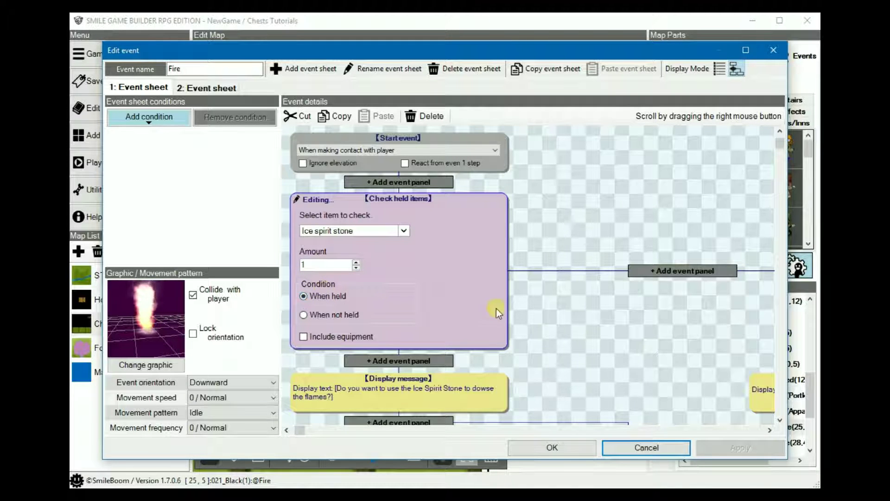
right_drag(483, 307, 579, 196)
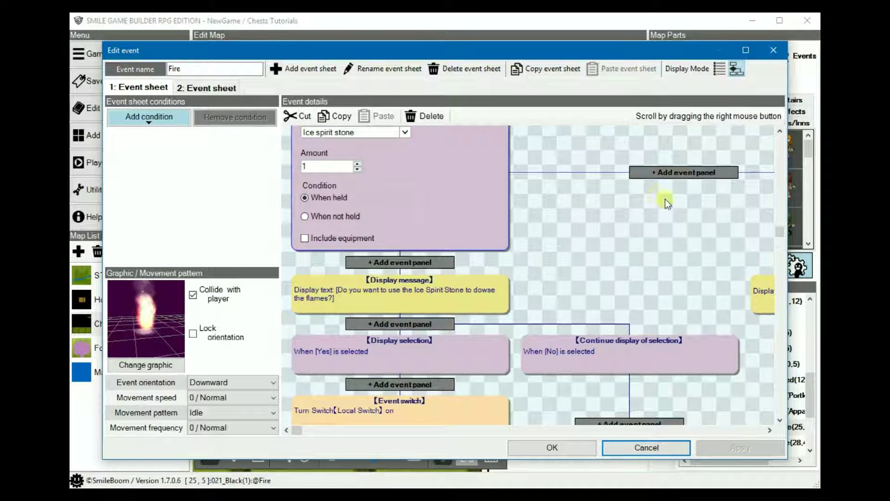
- Examine the Display message panel on the No branch of the held-items check
click(560, 193)
right_drag(642, 192, 487, 271)
click(683, 242)
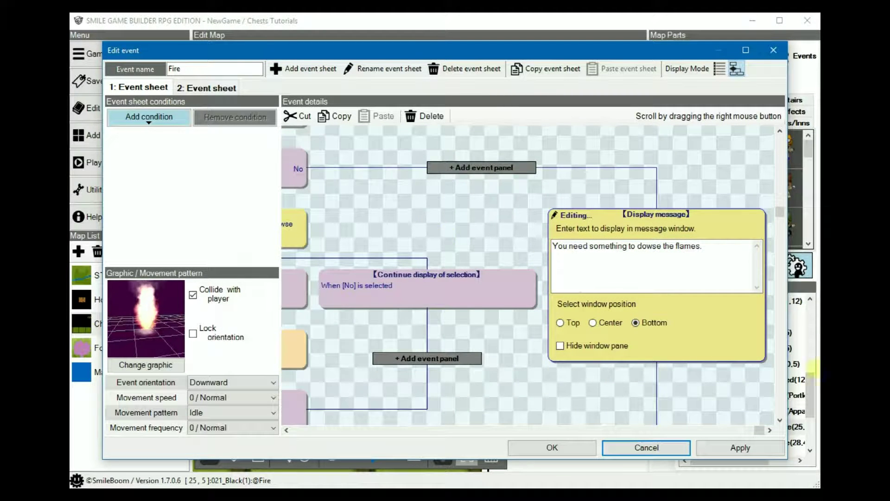
click(397, 209)
right_drag(382, 197, 589, 204)
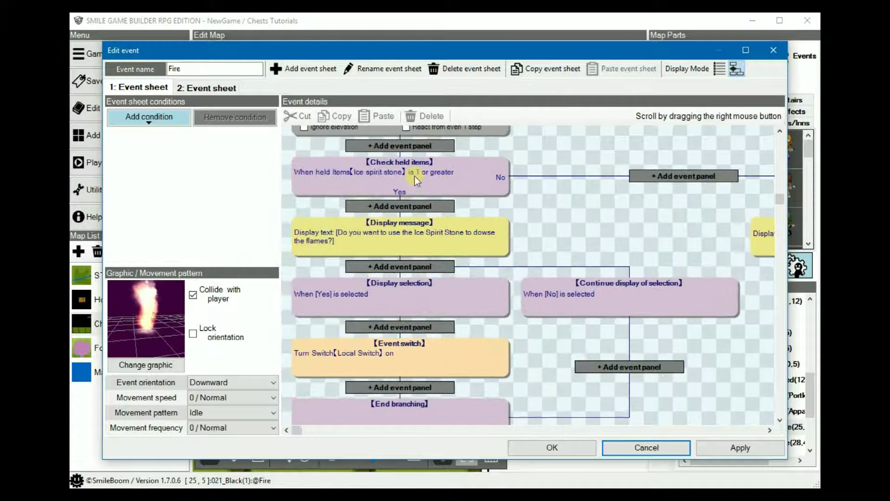
- Examine the Ice Spirit Stone question in the Display message panel and the choices in the Display selection panel
click(409, 238)
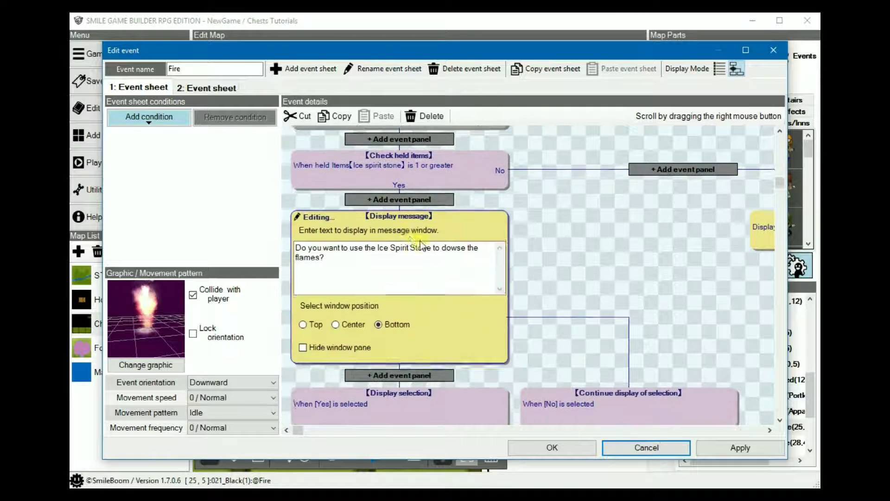
right_drag(559, 289, 581, 221)
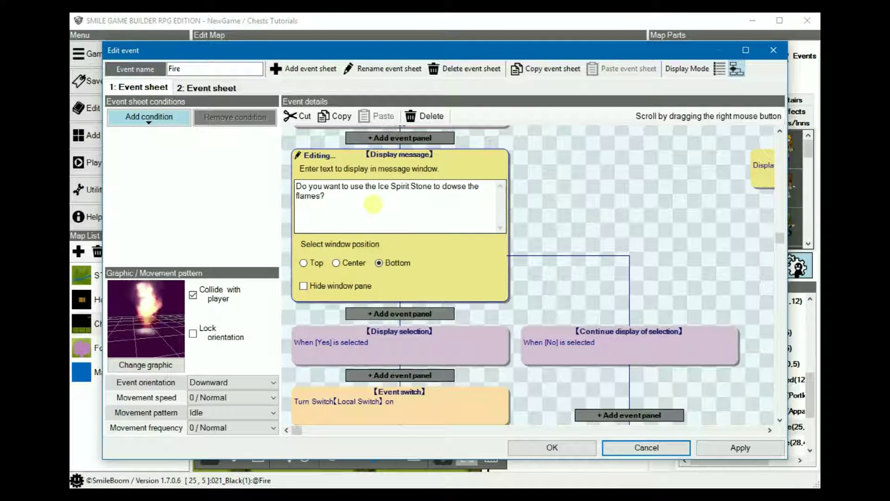
right_drag(546, 267, 558, 195)
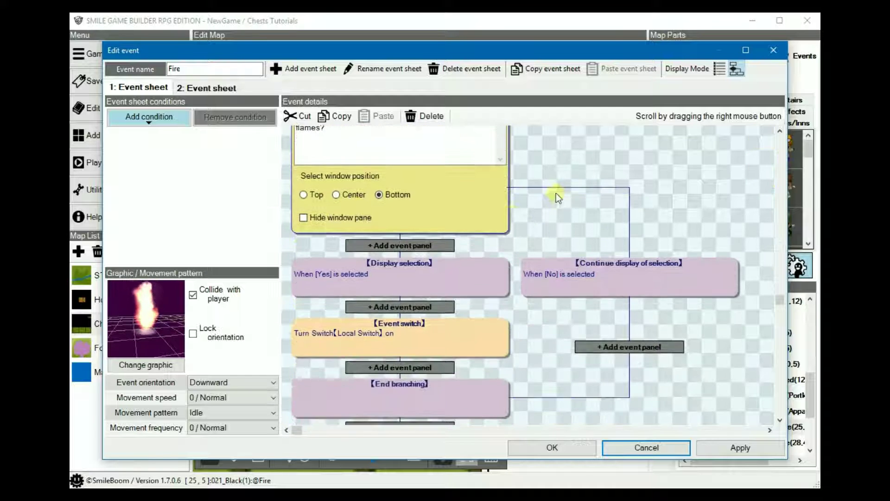
click(422, 267)
right_drag(536, 313, 550, 235)
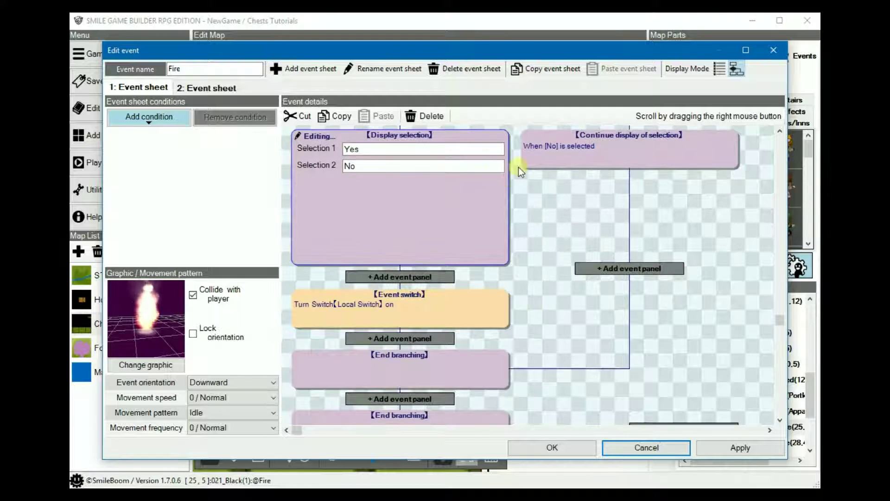
- Examine the Event switch panel for the Local Switch and the matching condition on the second event sheet
click(409, 307)
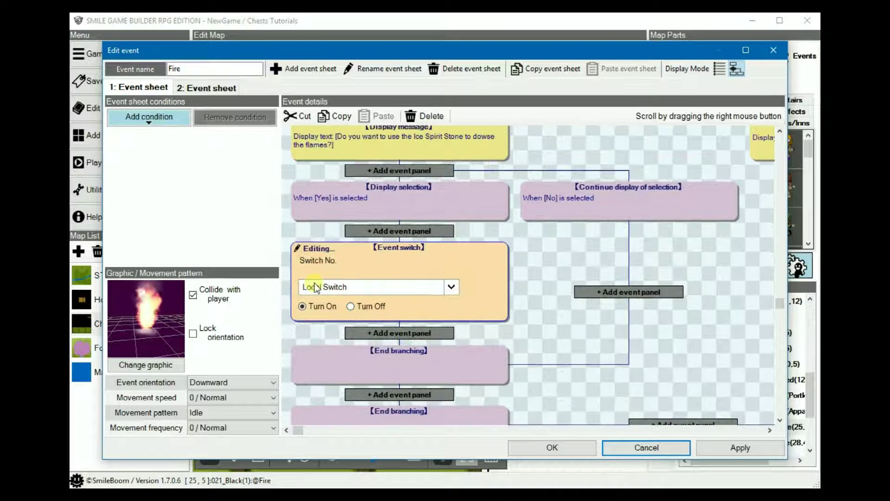
click(173, 89)
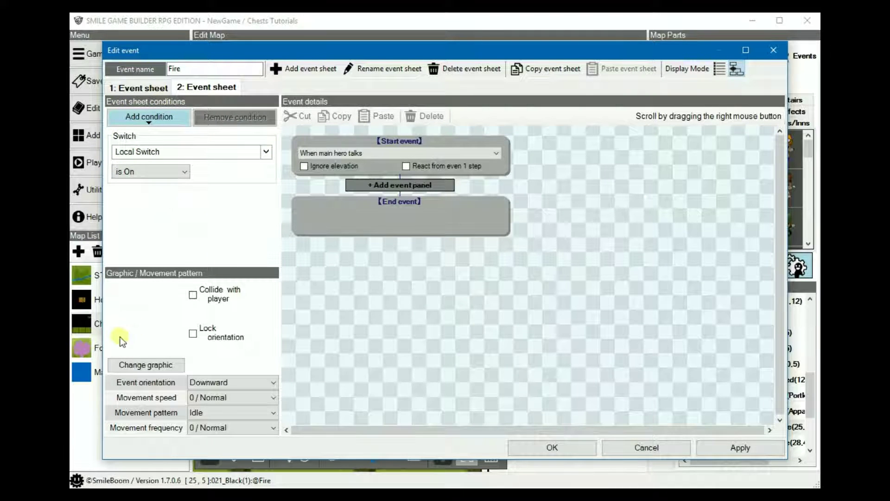
click(138, 88)
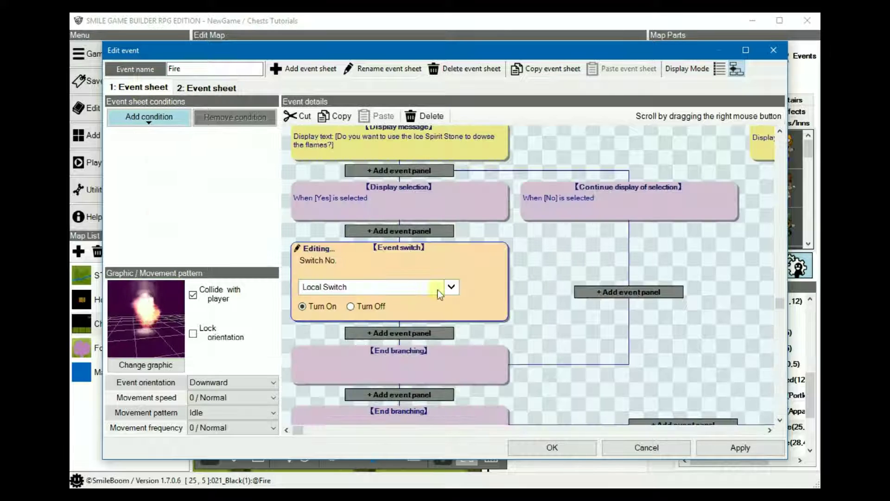
right_drag(540, 288, 516, 294)
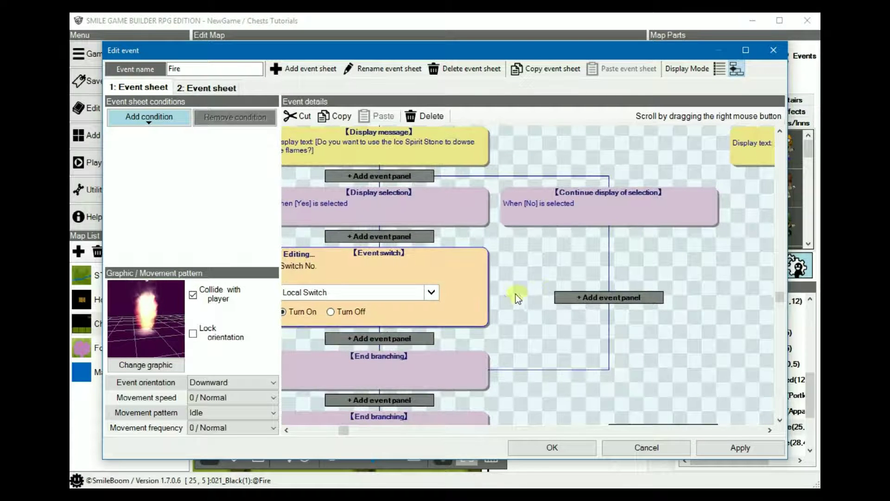
- Close the Fire event without saving, open the Ice event and change its graphic preview background to white
click(655, 447)
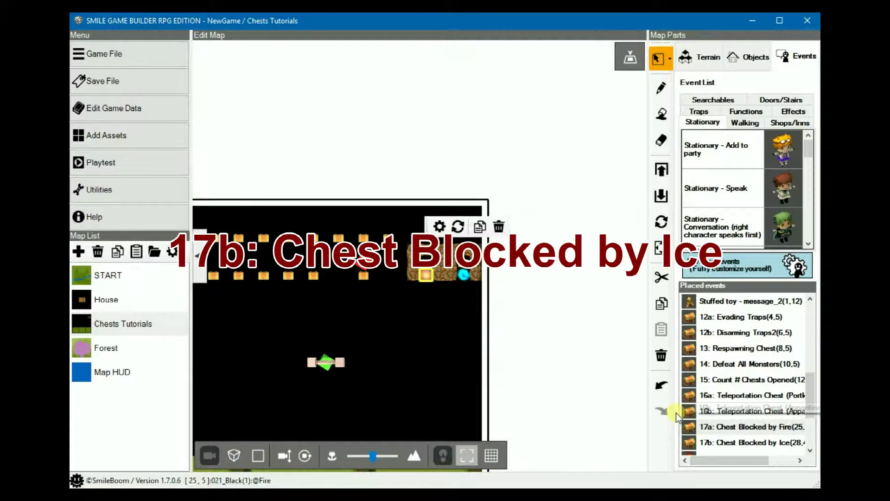
double_click(678, 412)
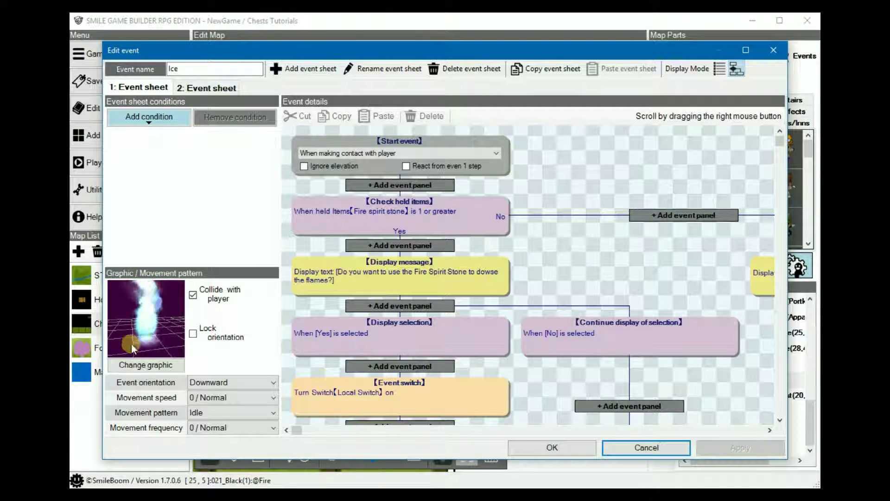
click(146, 325)
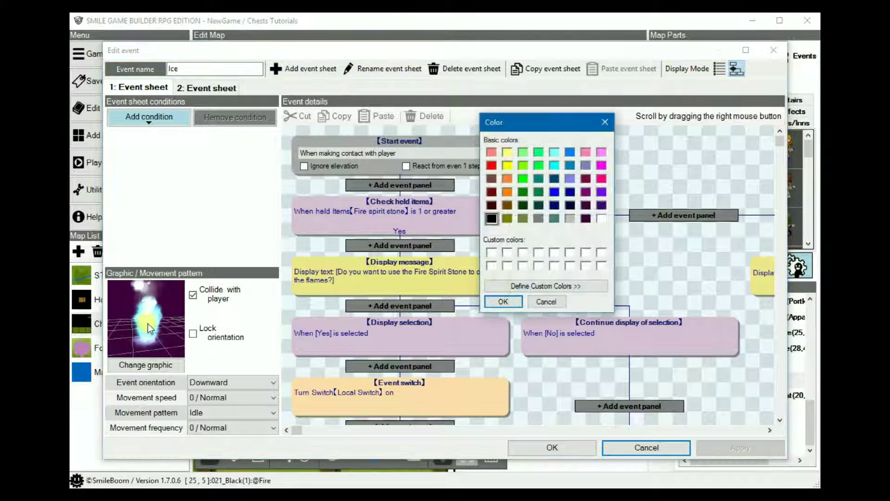
click(506, 302)
click(355, 307)
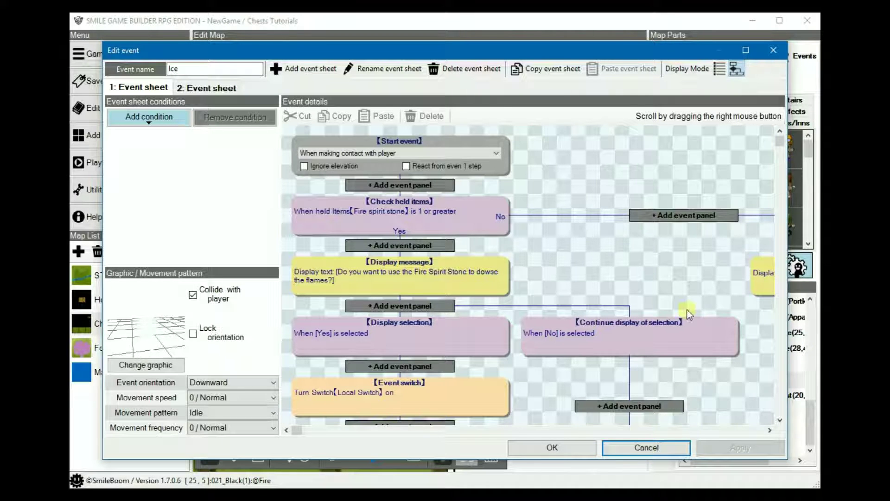
- Examine the Ice event's Check held items panel and the Display message panel on its No branch
click(422, 214)
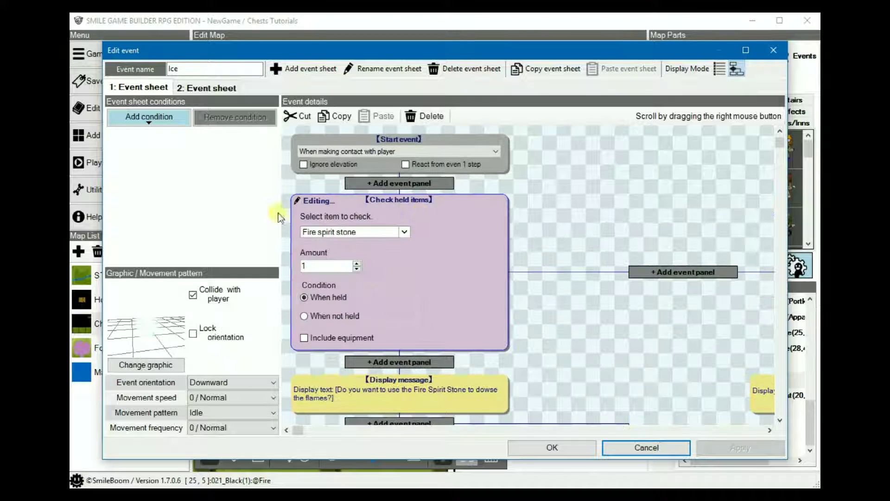
right_drag(578, 325, 563, 224)
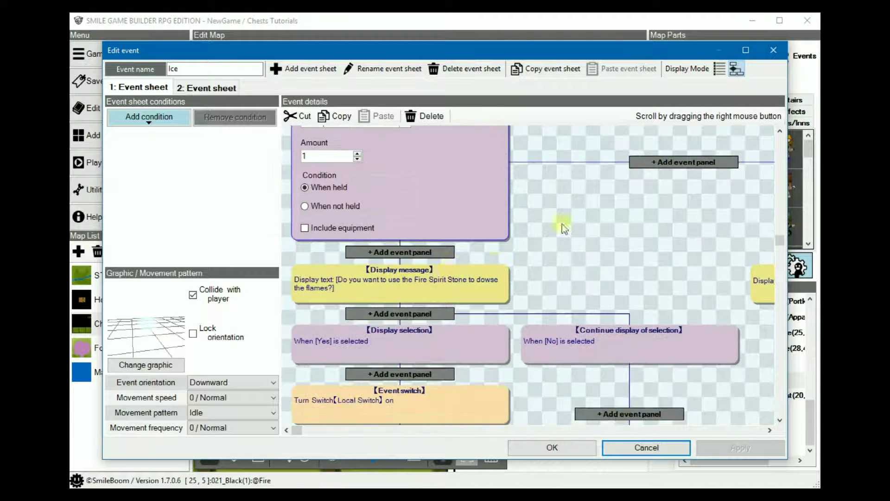
click(434, 277)
right_drag(586, 285, 366, 272)
click(651, 202)
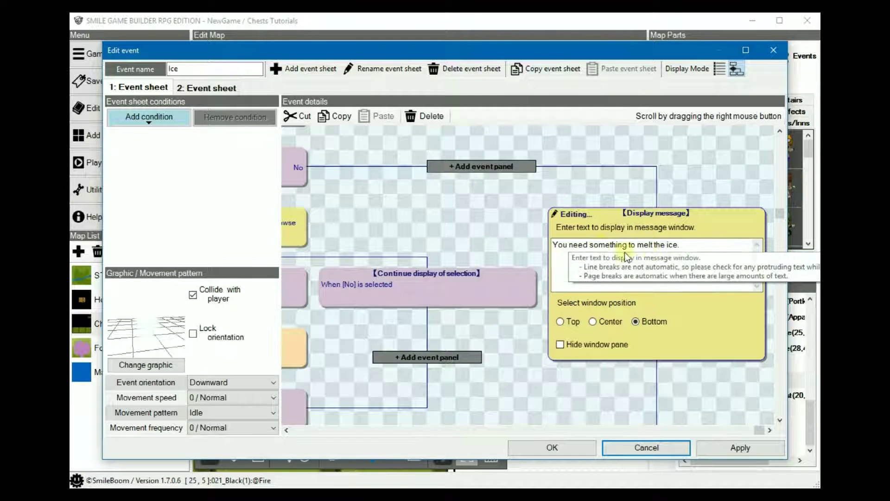
click(642, 446)
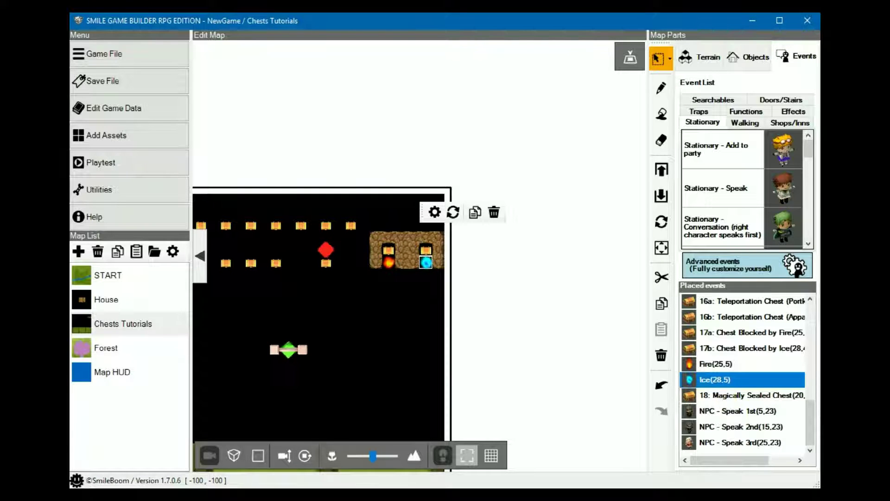
- Examine the dialogue in the NPC - Speak 1st event, closing it without changes
right_drag(350, 395, 401, 309)
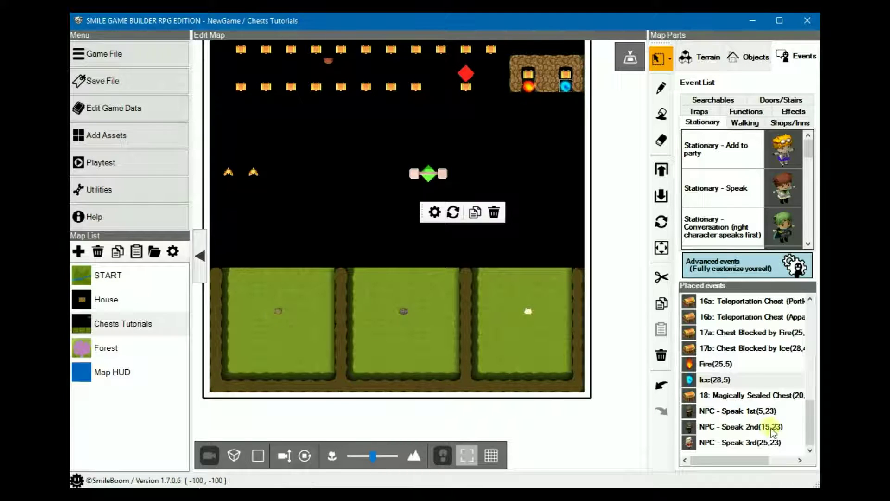
click(694, 410)
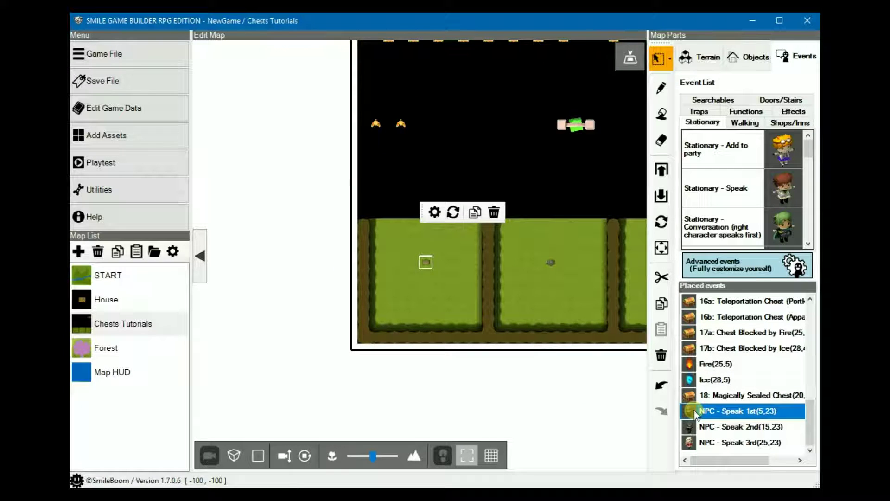
double_click(693, 411)
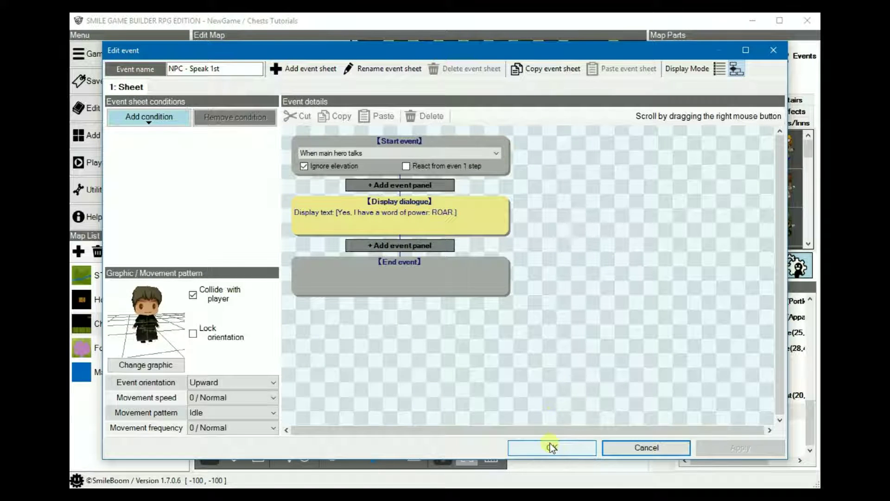
click(656, 446)
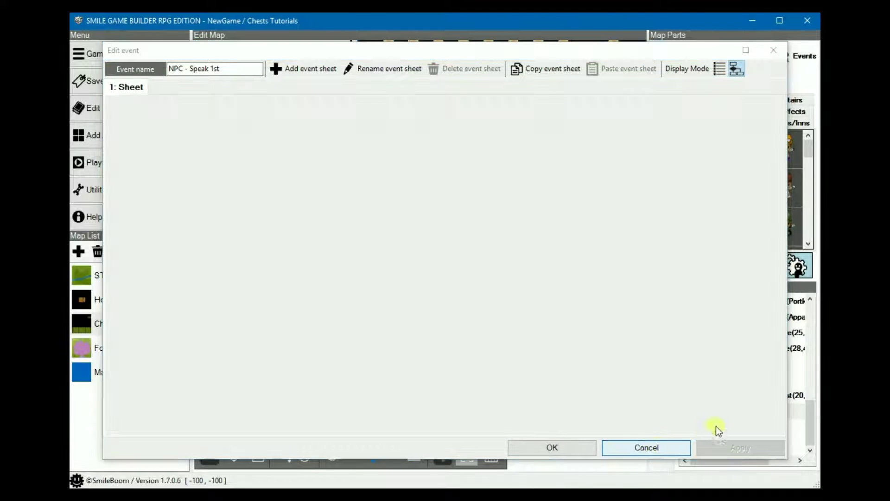
- Examine the dialogue in the NPC - Speak 2nd event, closing it without changes
click(697, 427)
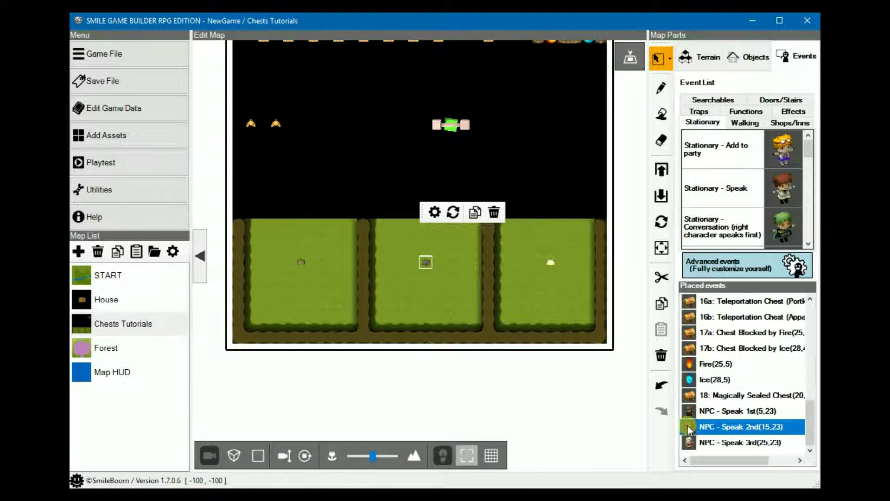
double_click(688, 426)
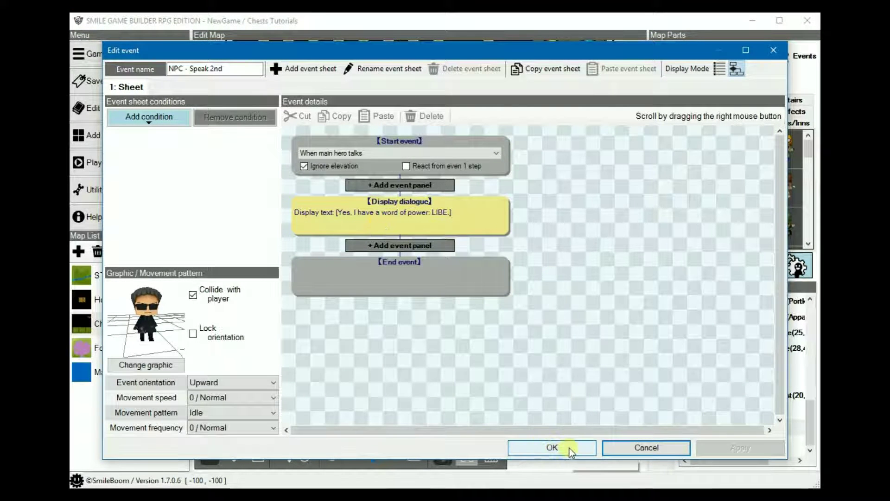
click(654, 448)
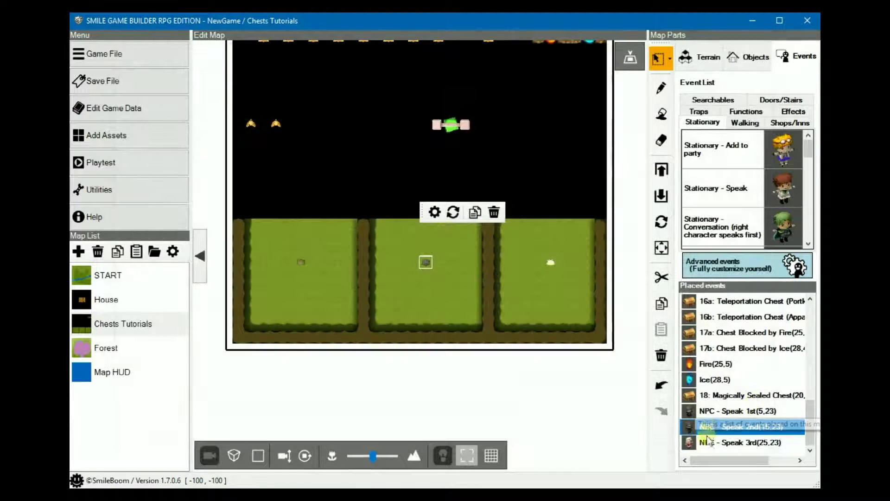
- Examine the dialogue in the NPC - Speak 3rd event and close it
click(700, 443)
double_click(700, 444)
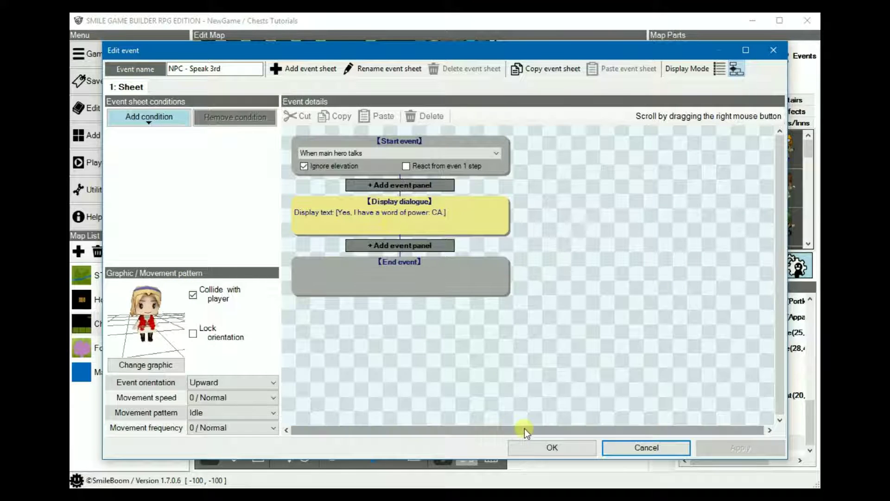
click(554, 446)
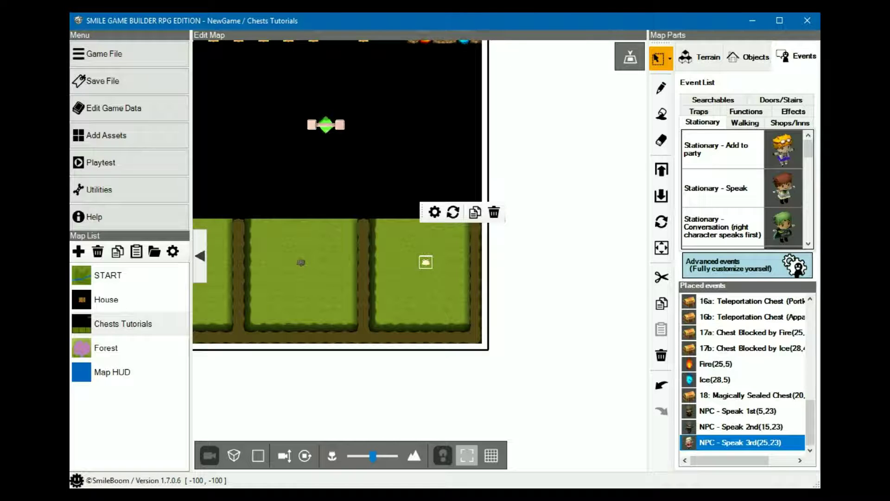
- Examine the Display message and Variable box panels on the Before you obtain sheet of the 18: Magically Sealed Chest event
click(720, 397)
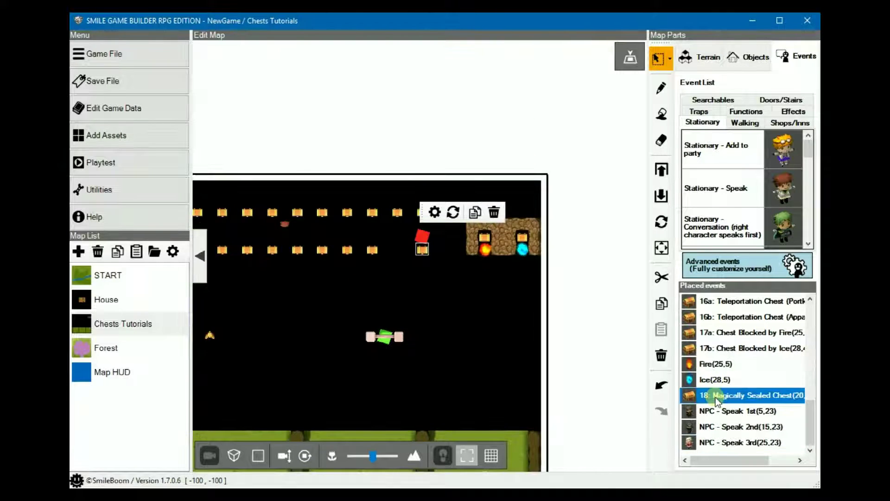
double_click(686, 399)
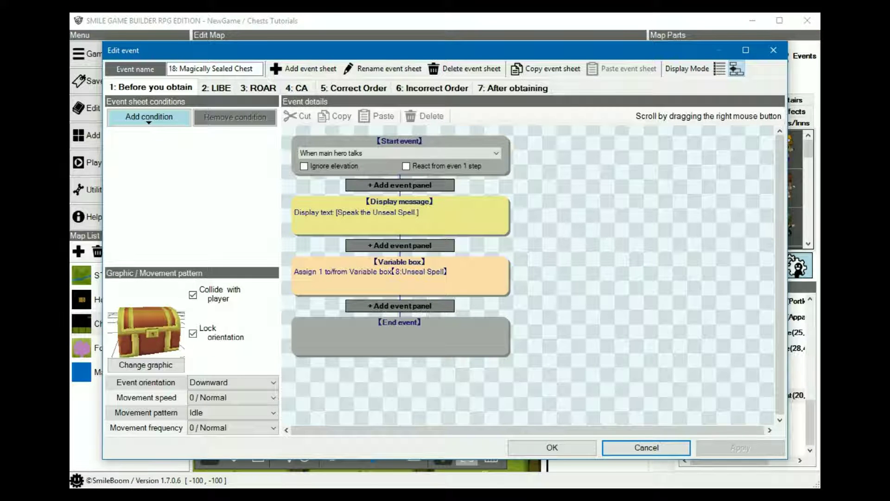
click(463, 219)
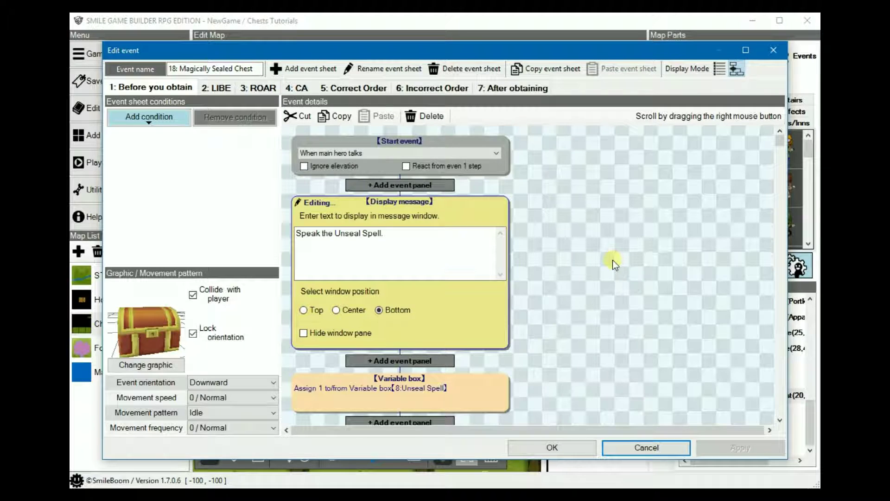
click(611, 246)
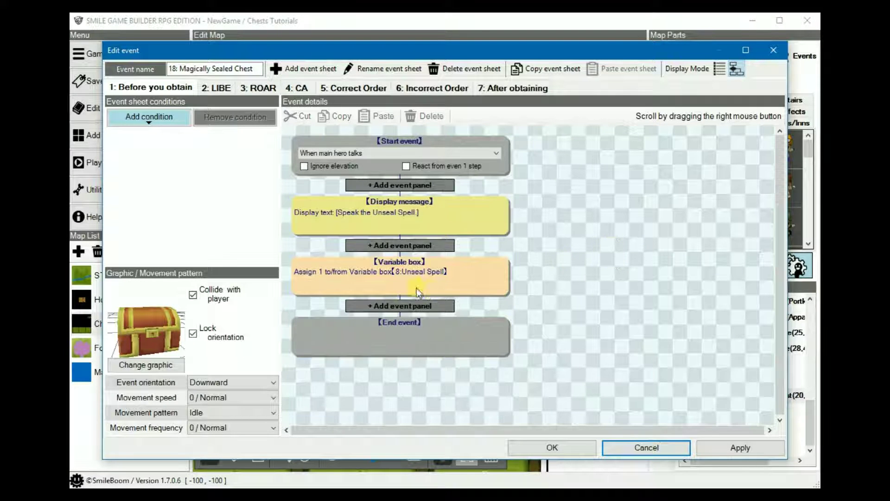
click(380, 273)
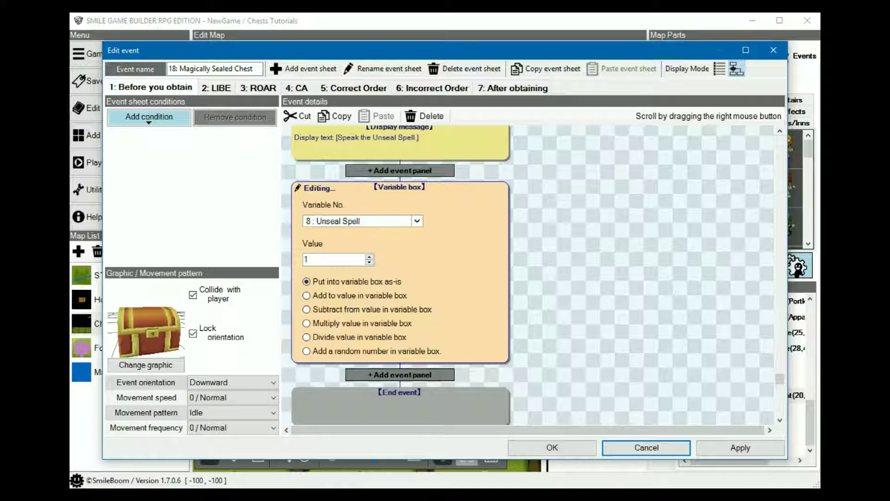
click(547, 315)
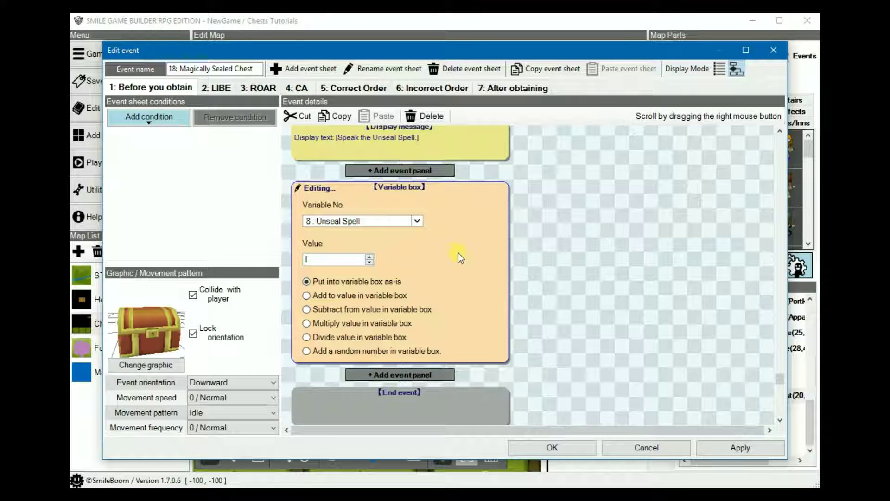
click(163, 124)
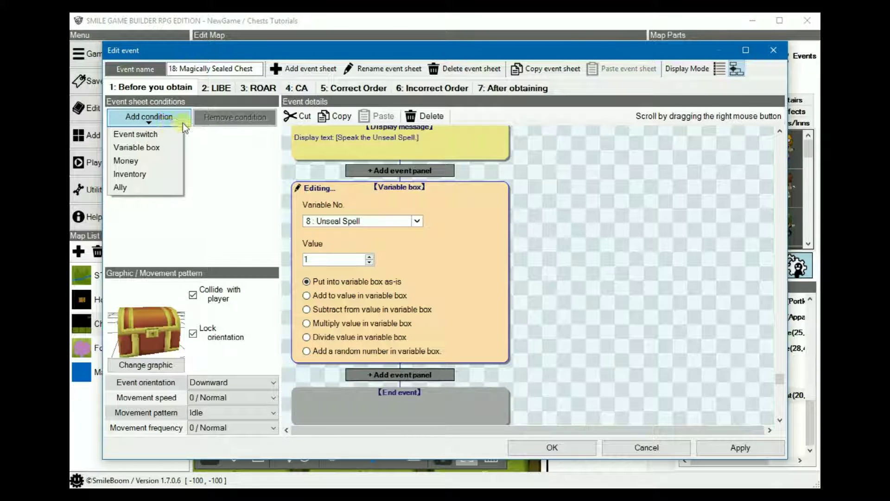
- Examine the LIBE sheet's Variable box condition and the choices in its Display selection panel
click(215, 89)
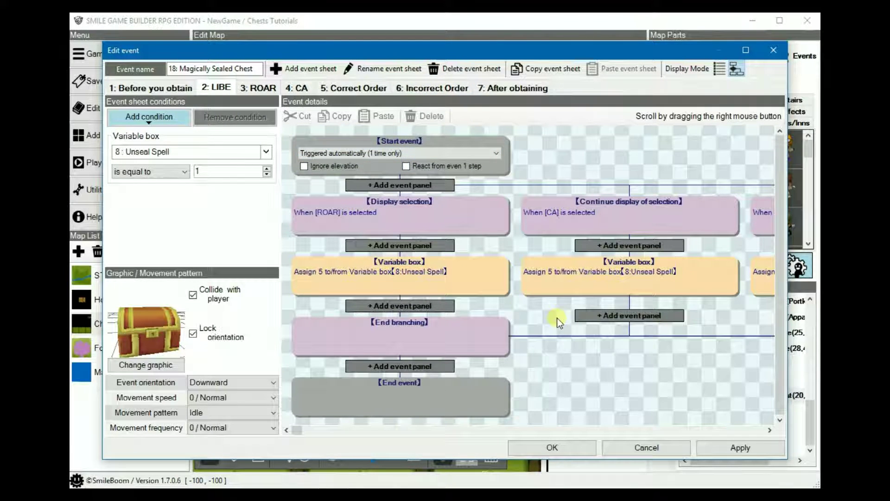
click(395, 212)
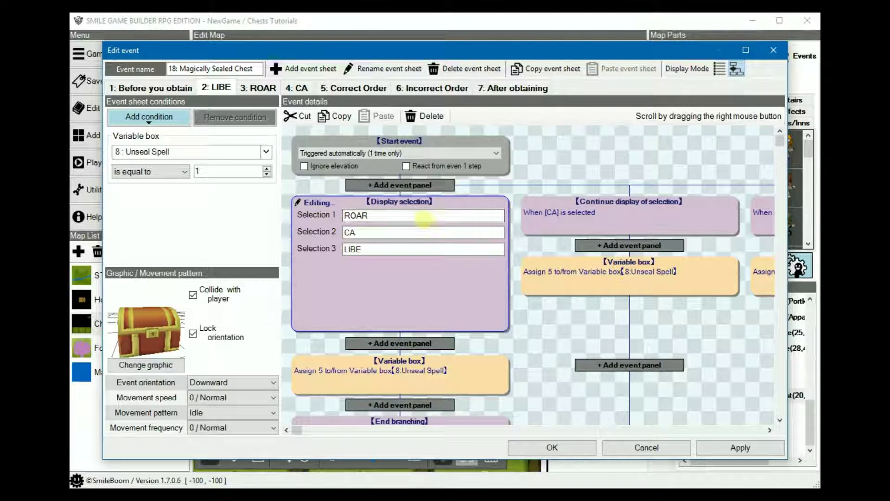
right_drag(606, 312, 536, 294)
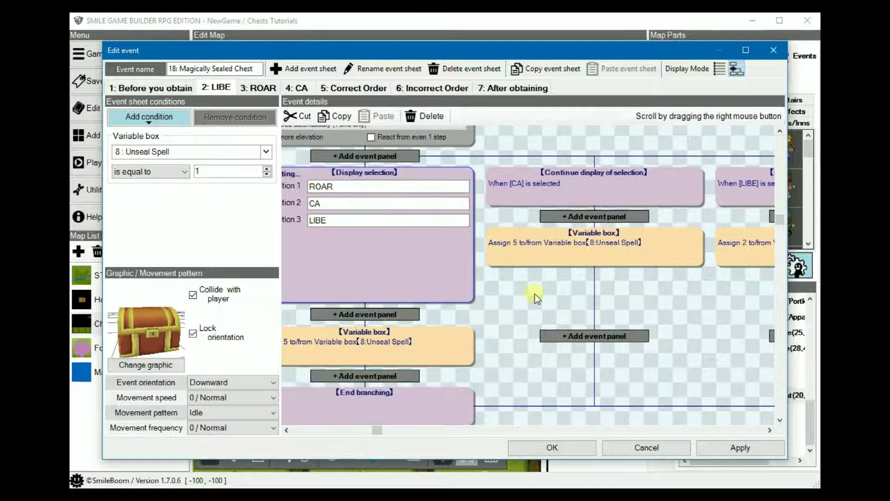
click(520, 285)
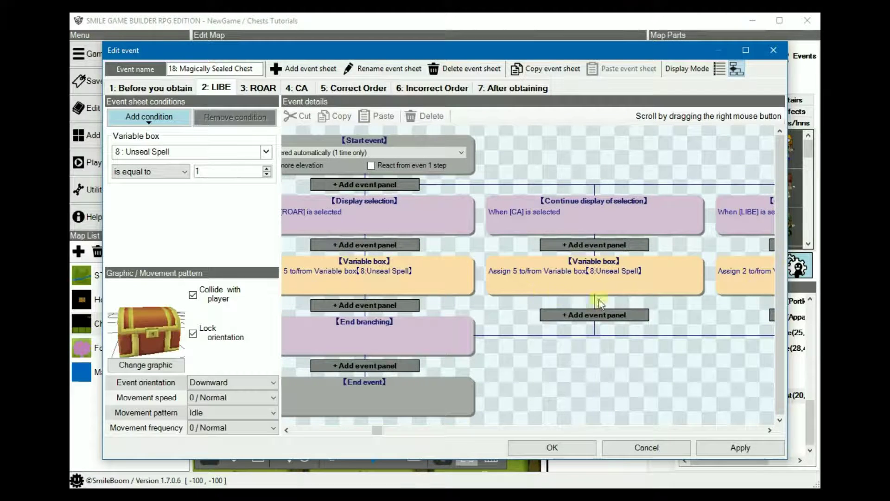
- Examine the Variable box panel on the LIBE branch and compare it with the other branches of the sheet
right_drag(488, 254, 305, 254)
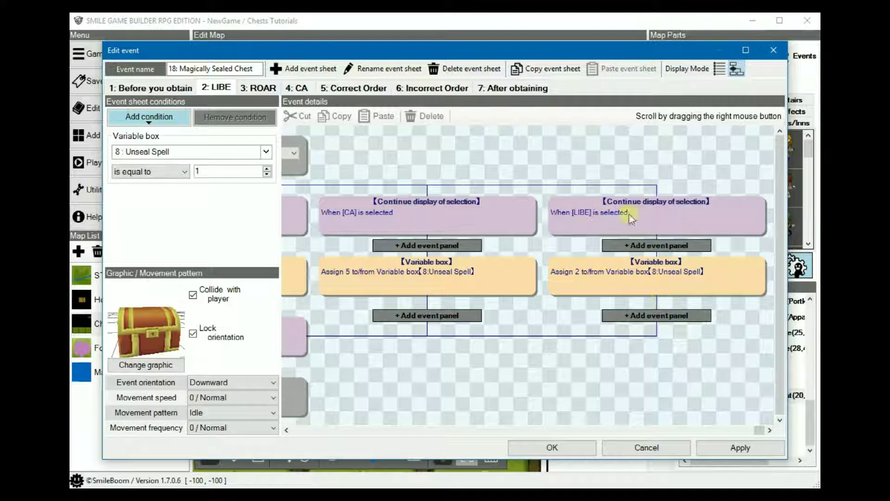
click(666, 270)
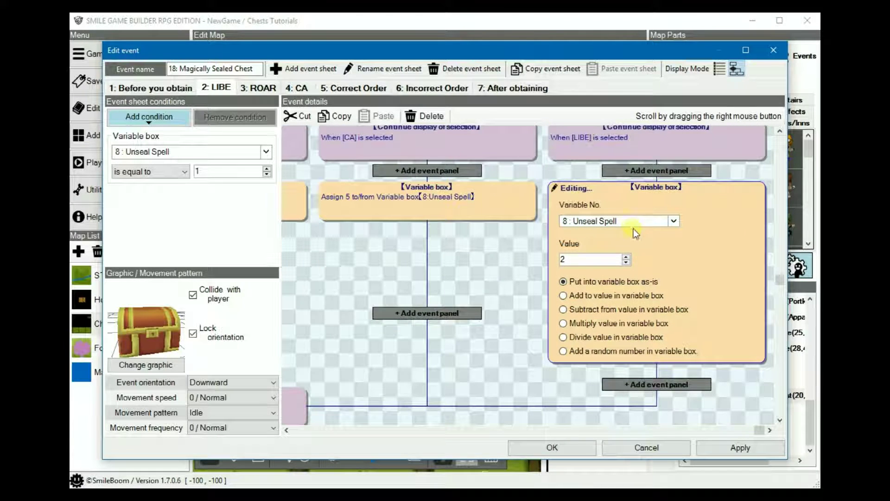
right_drag(407, 266, 563, 277)
click(416, 266)
right_drag(385, 265, 449, 279)
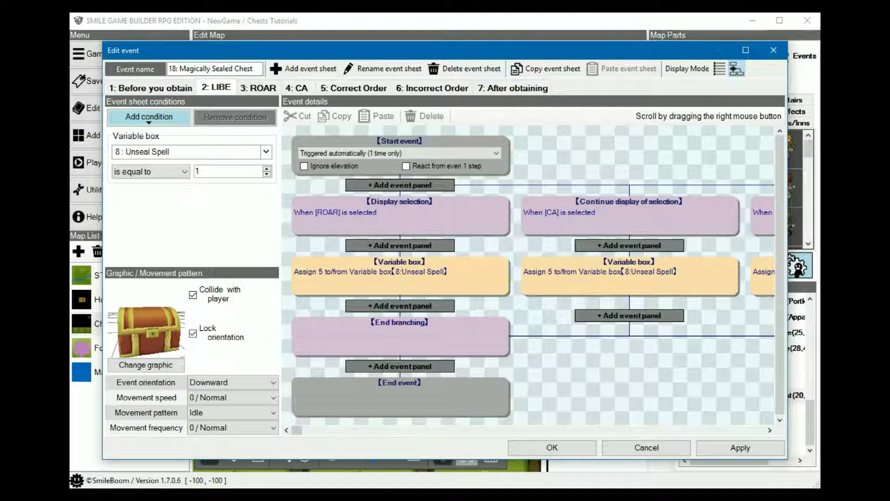
- Examine the ROAR sheet's selection choices and the Variable box panel on its ROAR branch
click(253, 86)
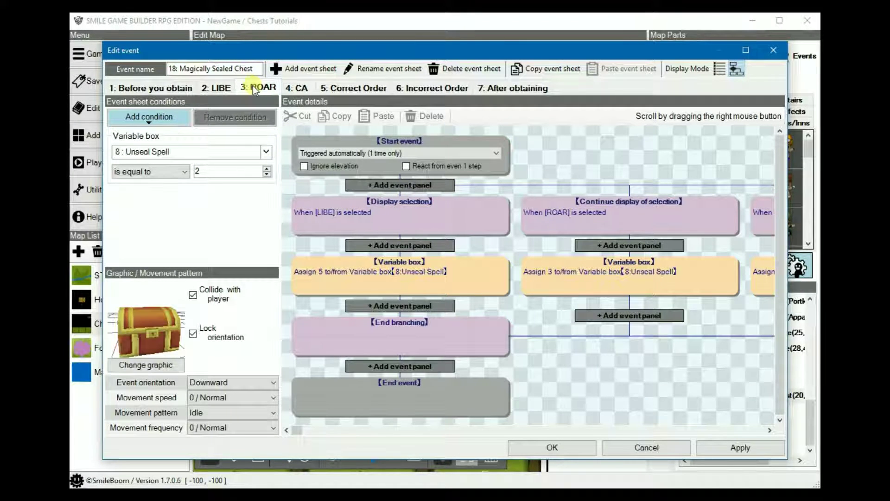
click(429, 212)
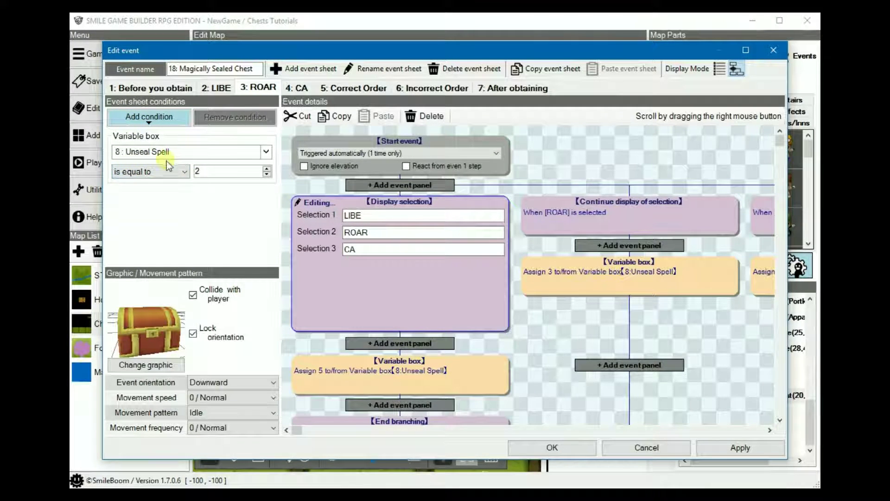
click(584, 318)
right_drag(604, 383, 517, 355)
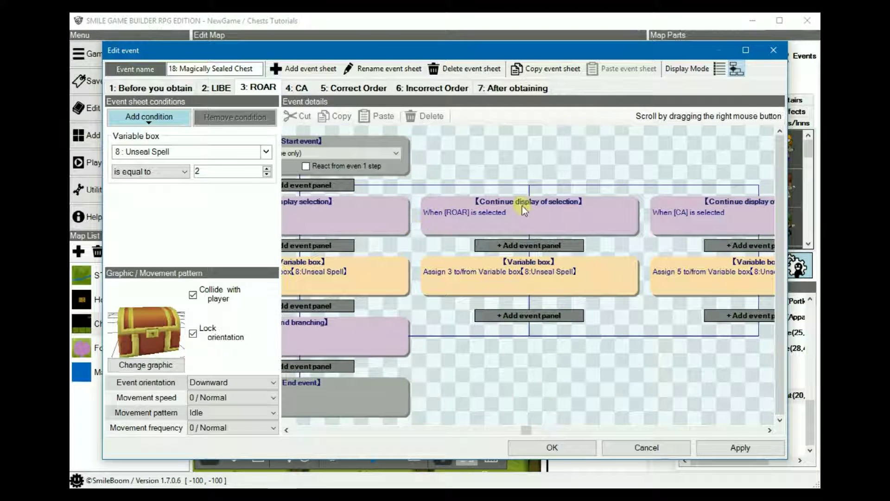
click(519, 280)
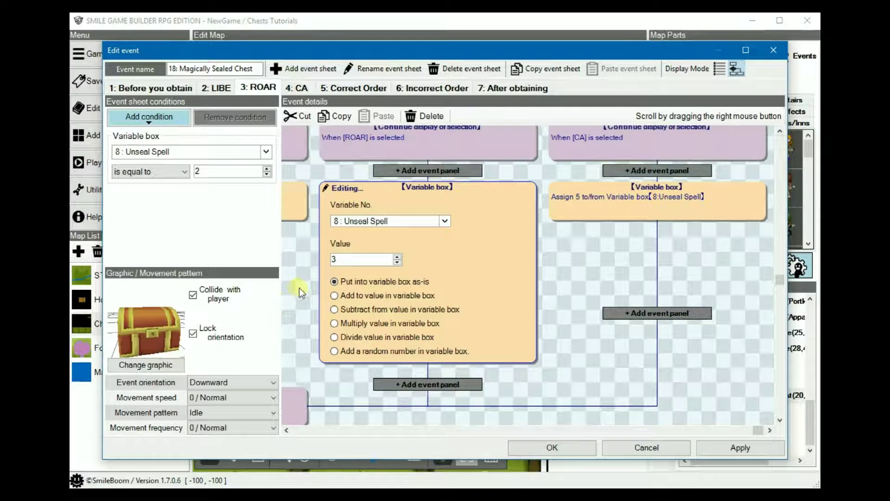
- Examine the CA sheet's Variable box condition and the choices in its Display selection panel
click(580, 279)
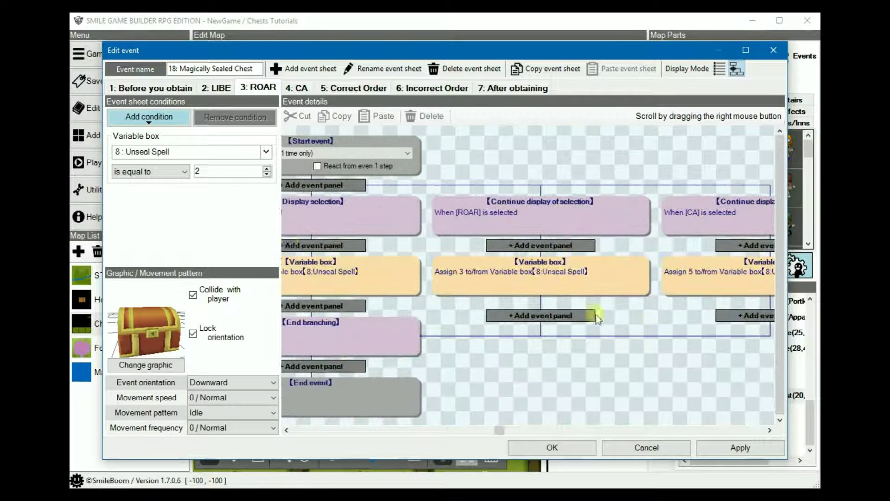
right_drag(558, 367, 495, 340)
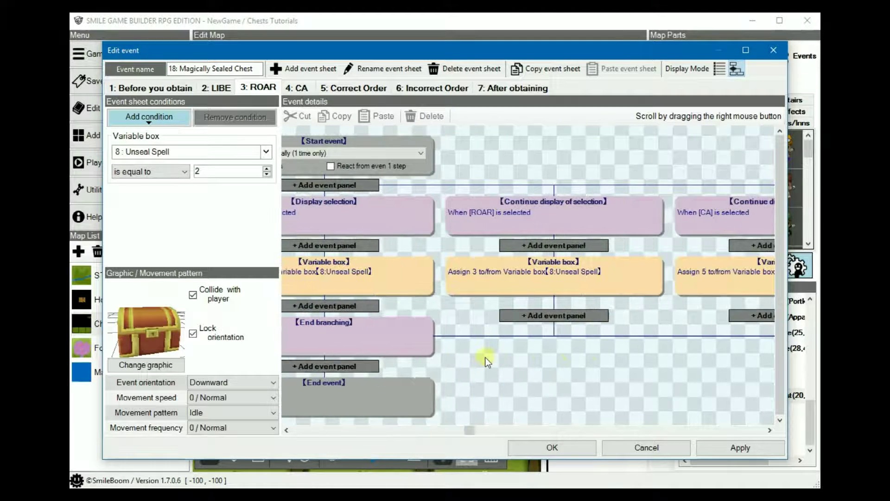
click(297, 87)
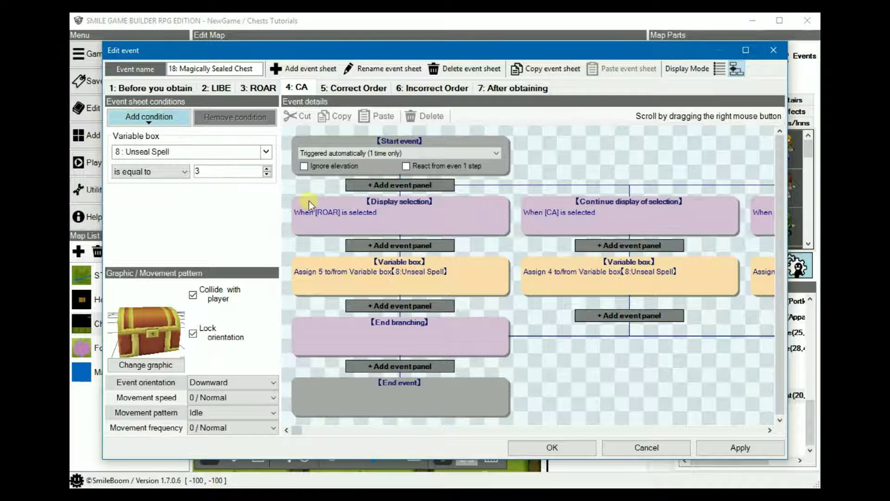
right_drag(613, 355, 534, 359)
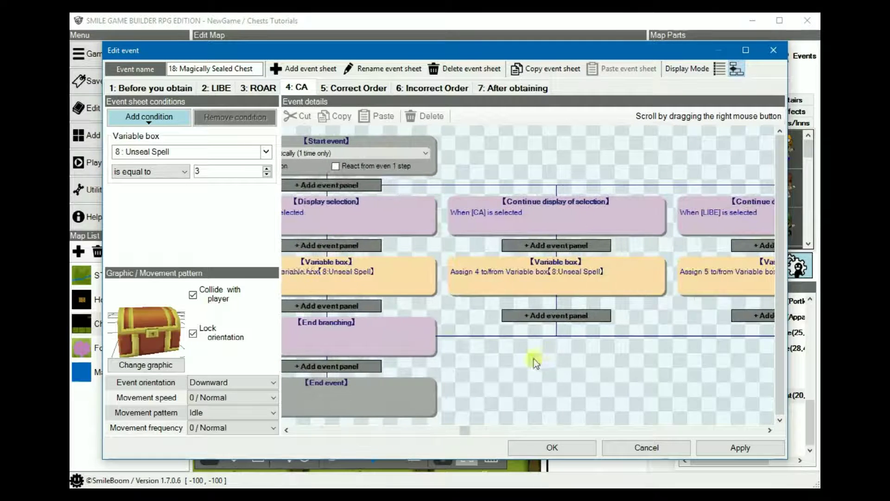
click(416, 228)
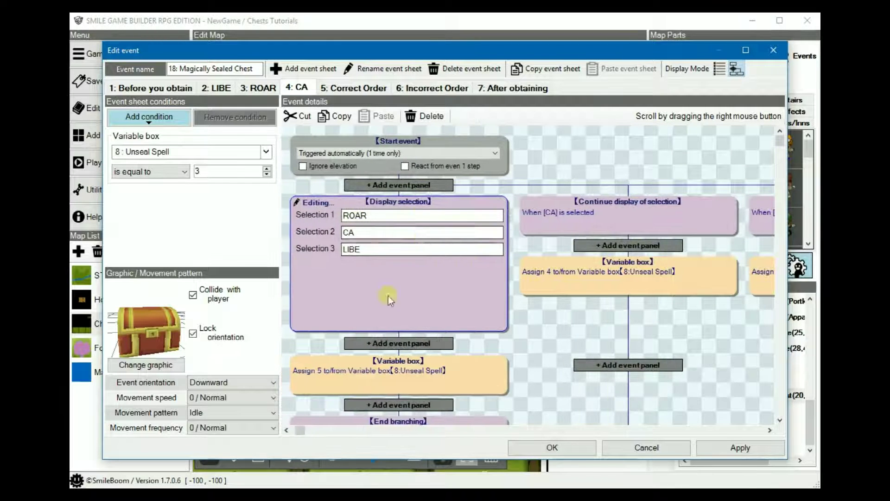
- Examine the Variable box panel on the CA sheet's CA branch
click(580, 329)
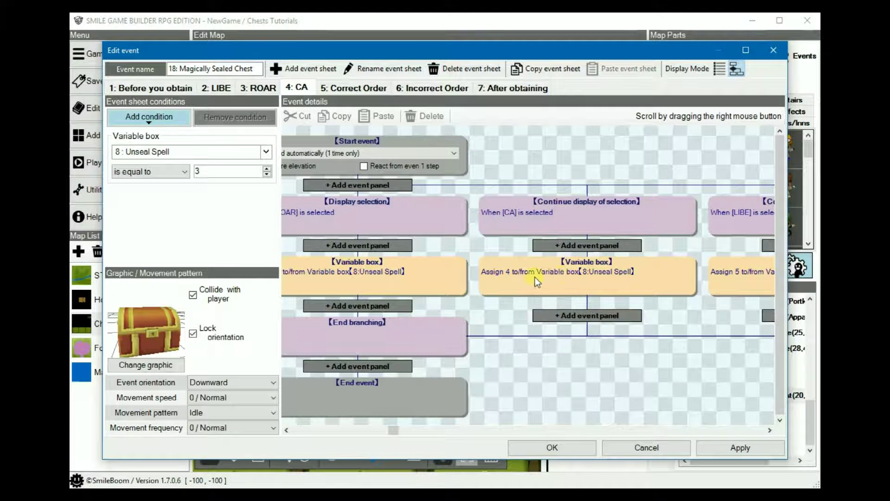
click(563, 279)
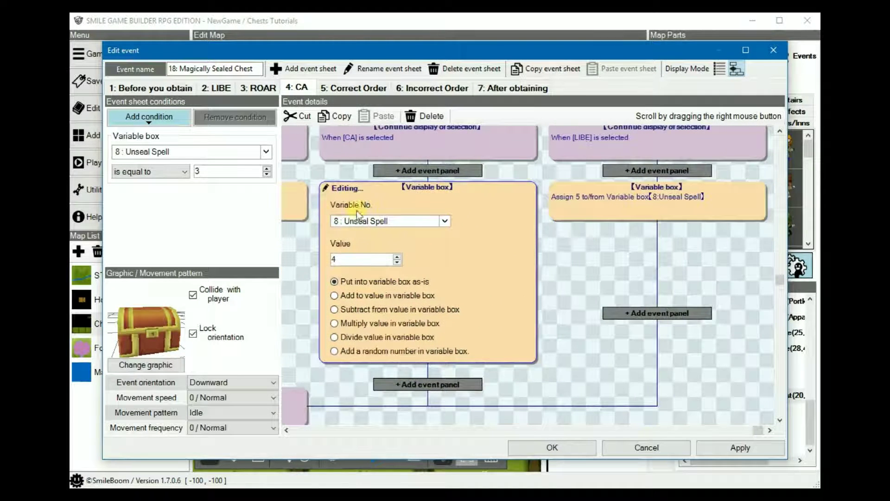
click(304, 258)
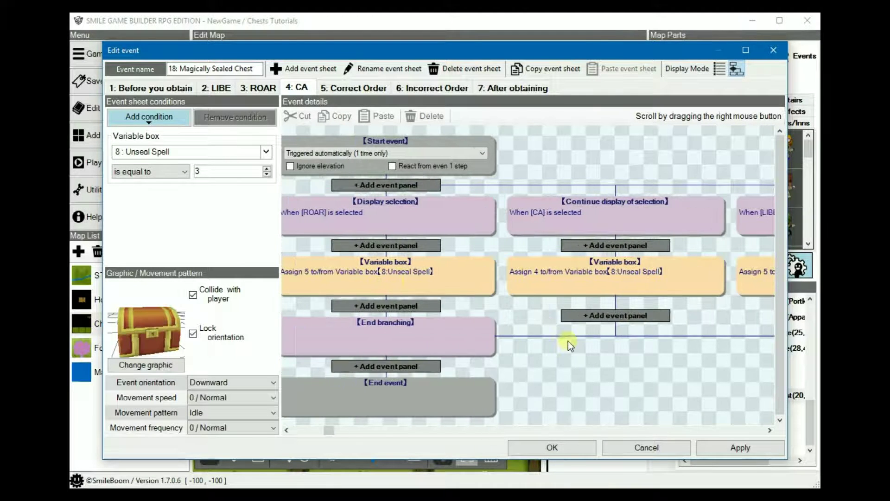
- Examine the Correct Order sheet's condition and panels, and compare them with the After obtaining sheet
click(346, 87)
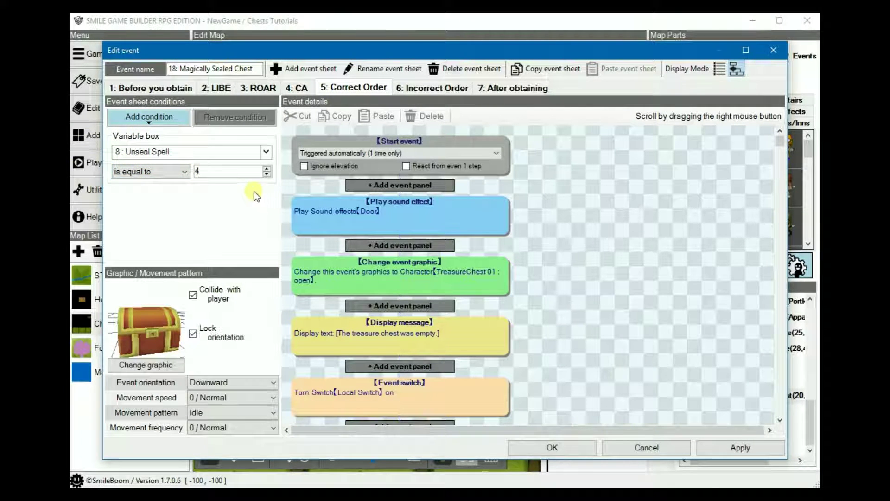
scroll(592, 225, down, 2)
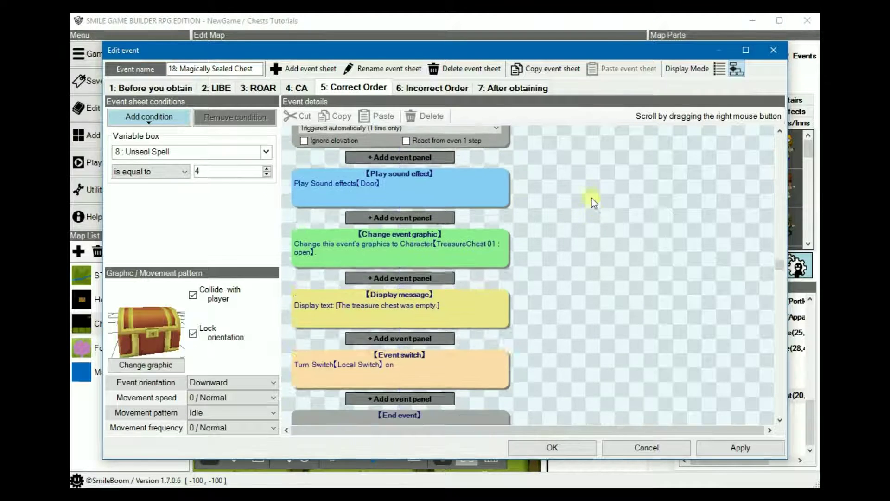
scroll(522, 160, up, 2)
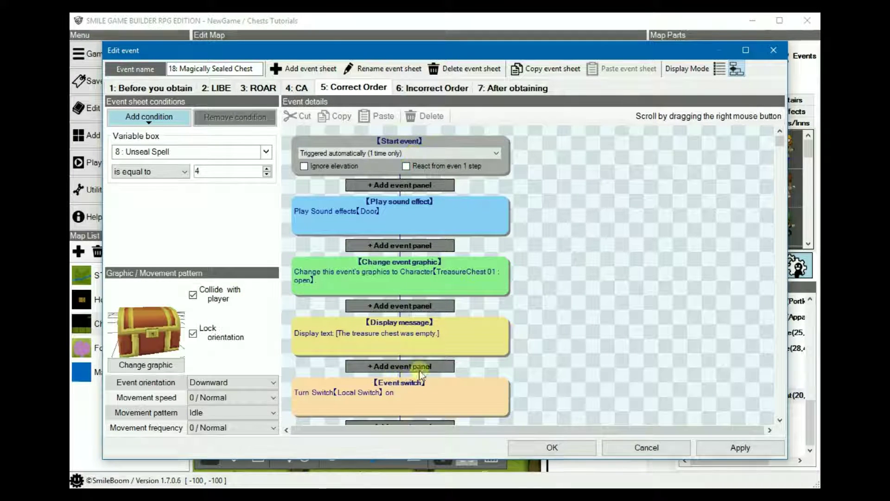
scroll(591, 355, down, 2)
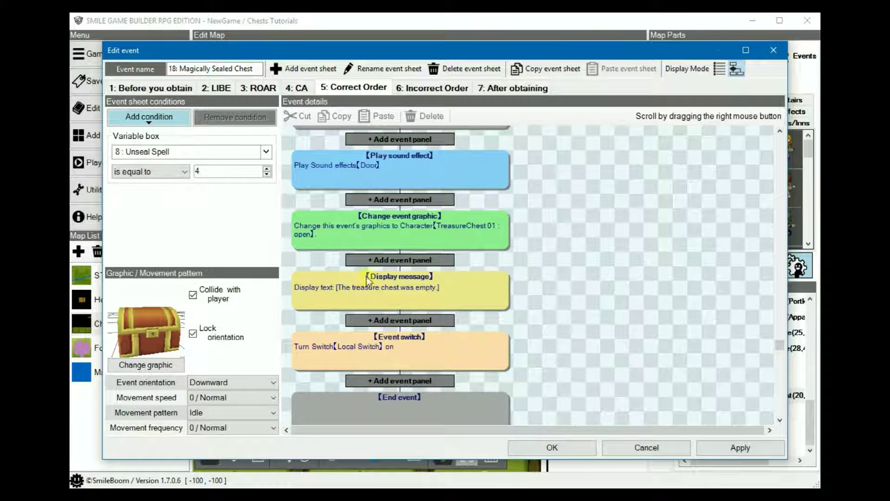
click(509, 89)
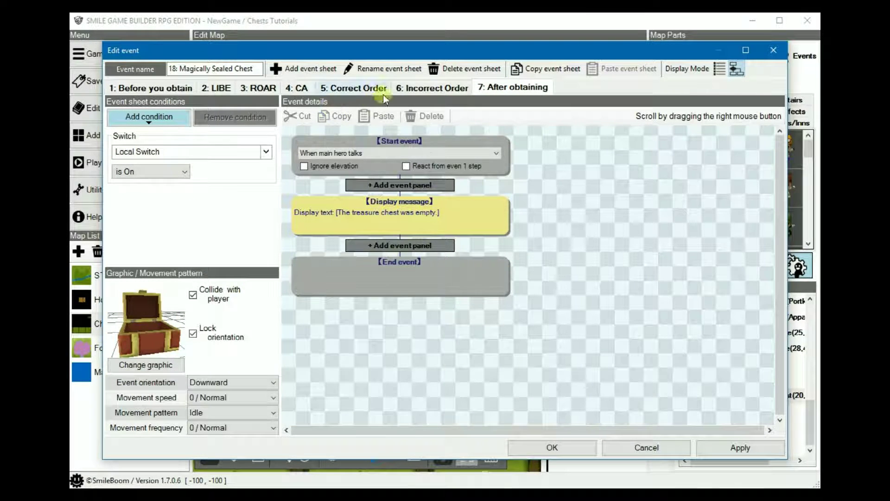
click(359, 88)
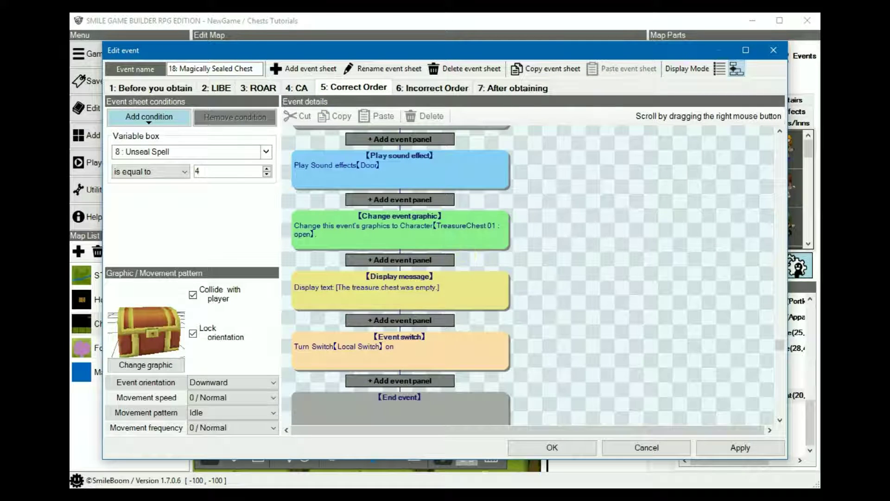
- Examine the Incorrect Order sheet's Variable box condition and its Display message and Display battle animation panels
click(427, 93)
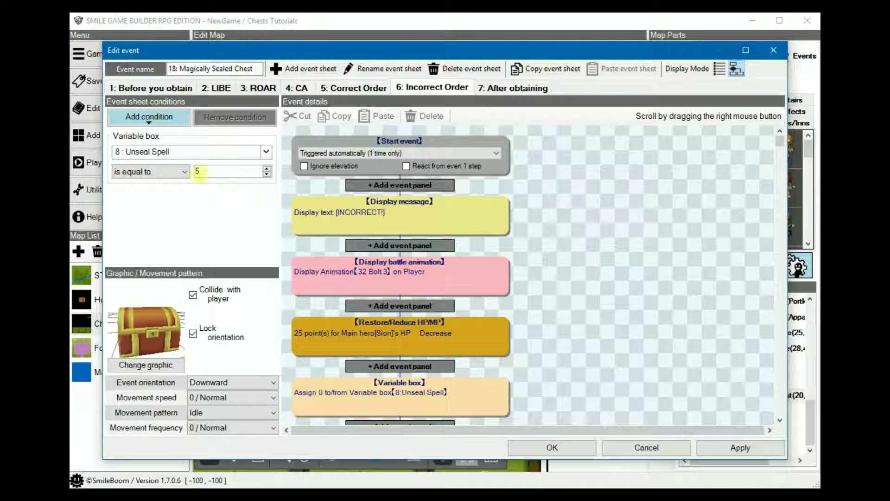
click(198, 171)
text(5)
click(507, 213)
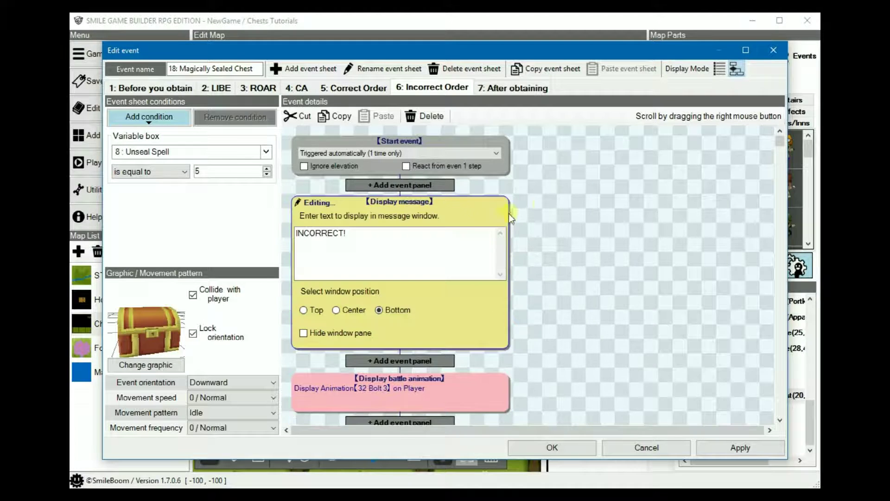
click(566, 218)
click(471, 282)
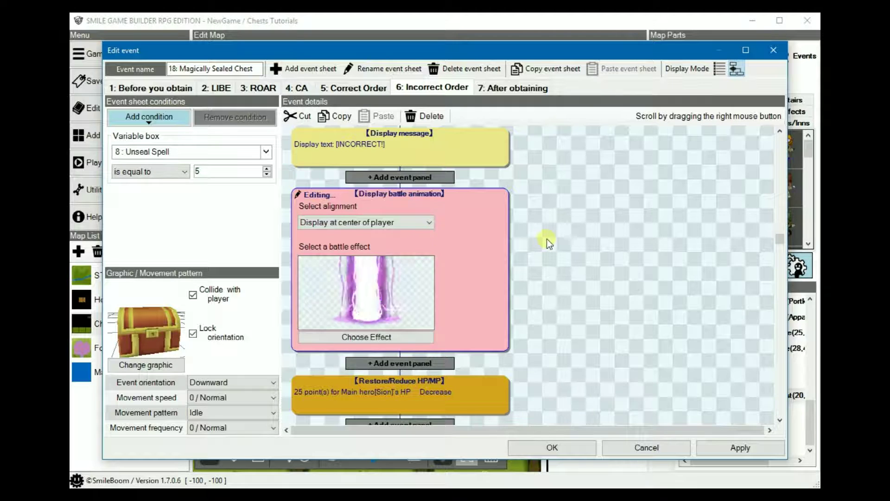
click(569, 270)
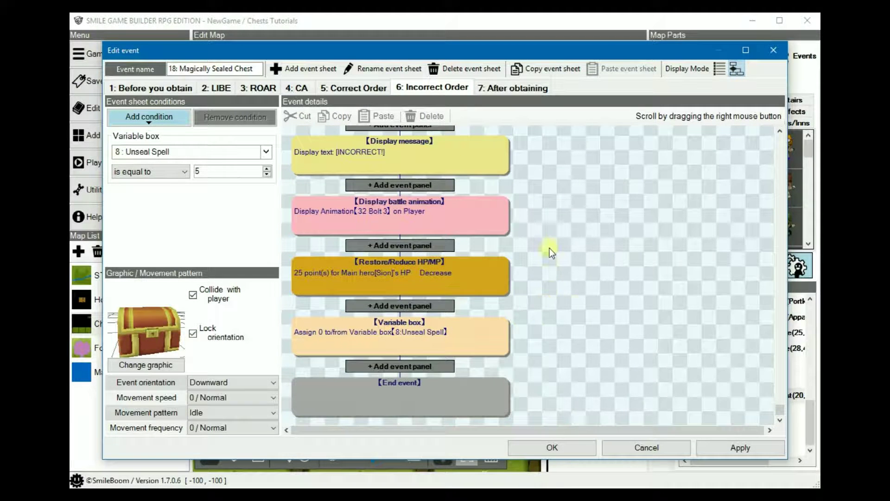
- Examine the Restore/Reduce HP/MP and Variable box panels on the Incorrect Order sheet
click(430, 274)
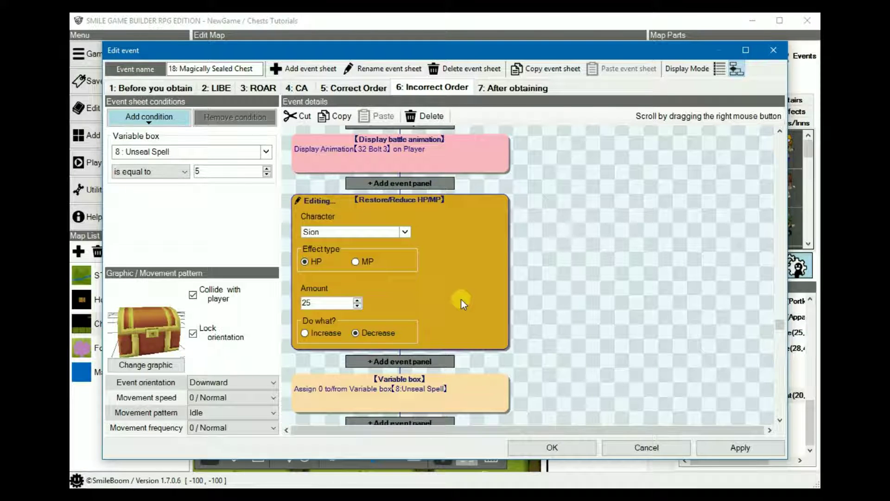
click(621, 293)
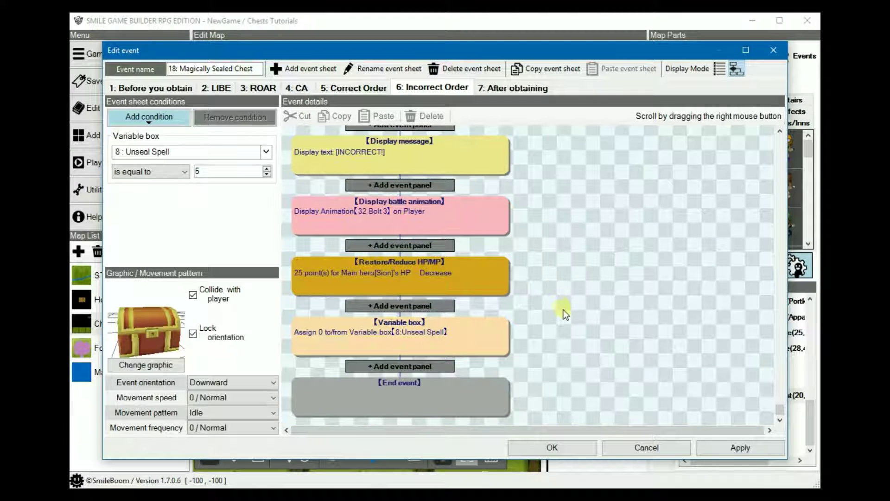
click(422, 340)
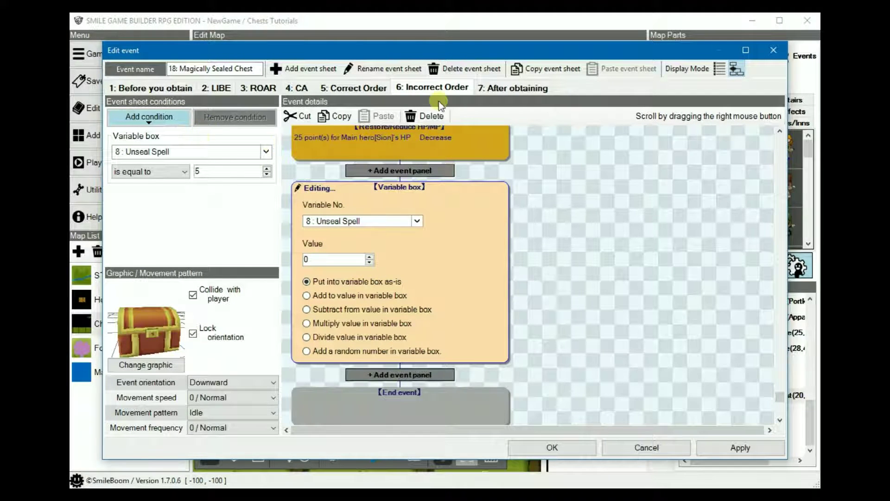
- Review the Before you obtain sheet's panels and close the Magically Sealed Chest event without saving
click(157, 86)
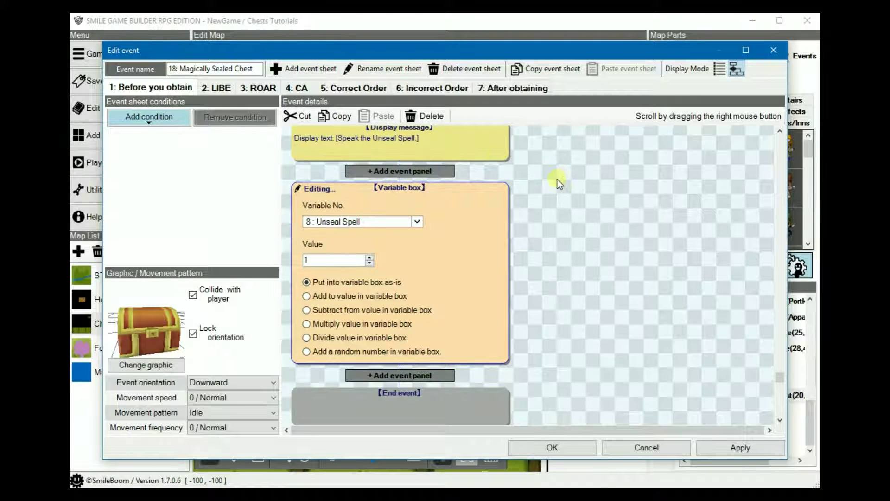
right_drag(536, 157, 565, 291)
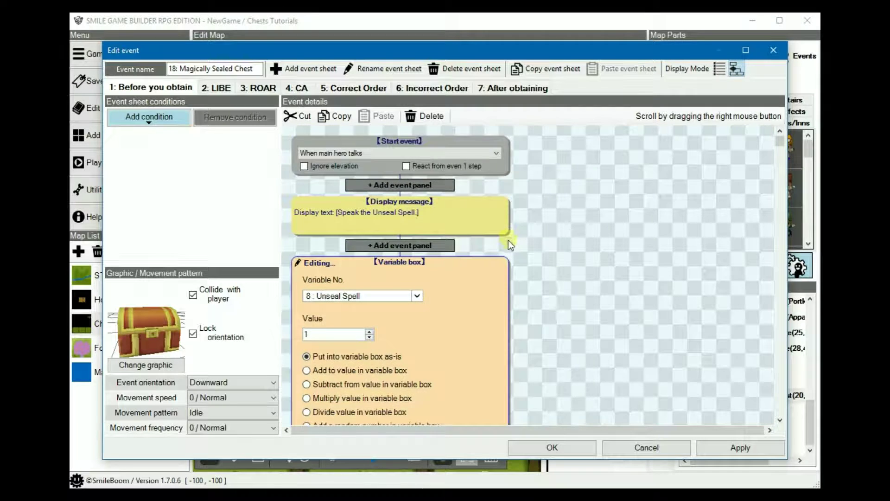
scroll(436, 266, down, 1)
click(566, 296)
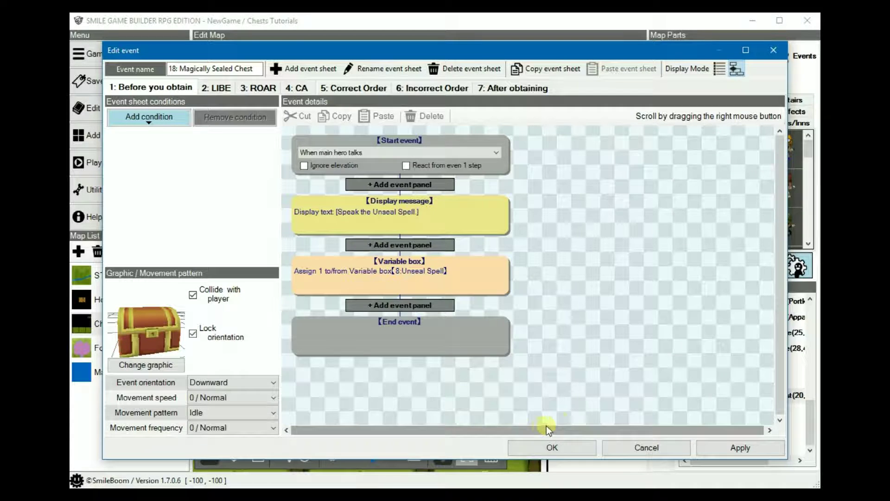
click(645, 449)
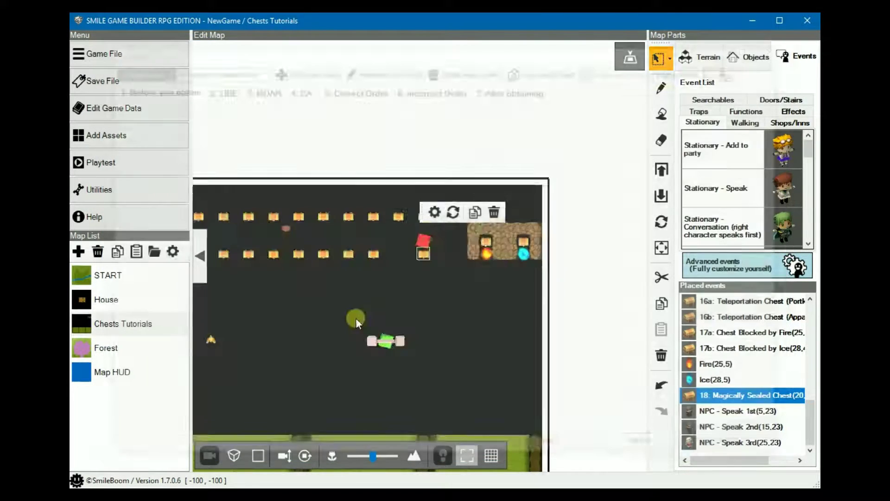
- Open the NPC - Speak 1st event on the Chests Tutorials map for editing
right_drag(316, 377, 397, 295)
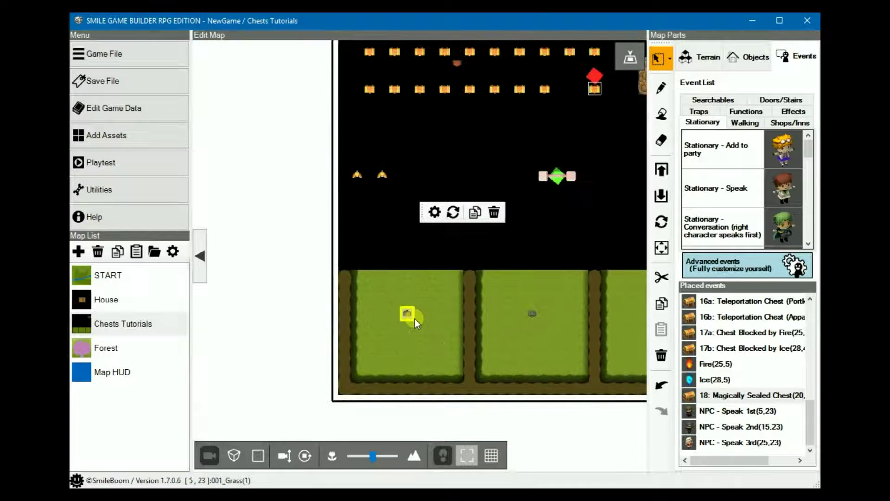
right_click(408, 314)
click(445, 321)
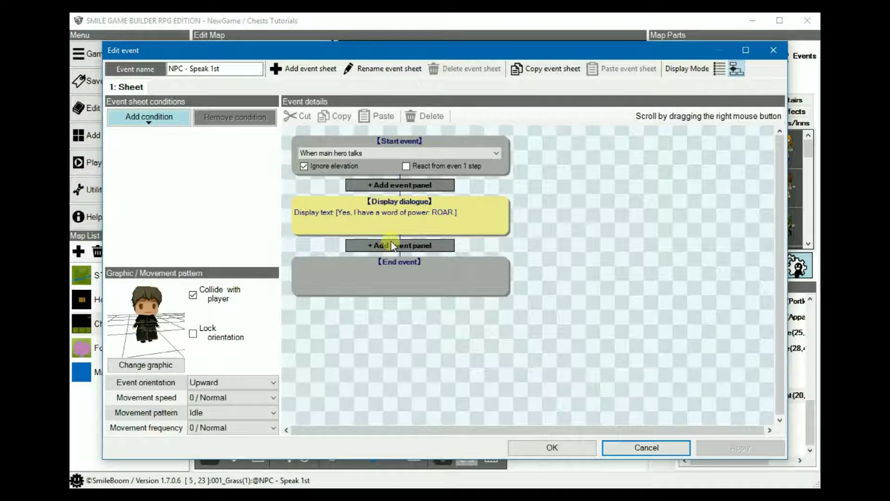
- Try adding a Variable box check panel after the ROAR dialogue with variable 9 named Words of Power, and delete the panel
click(394, 246)
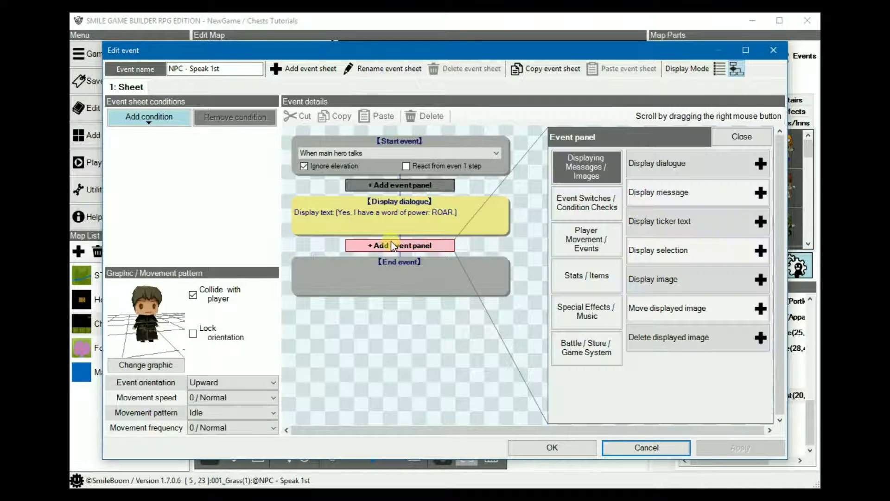
click(569, 200)
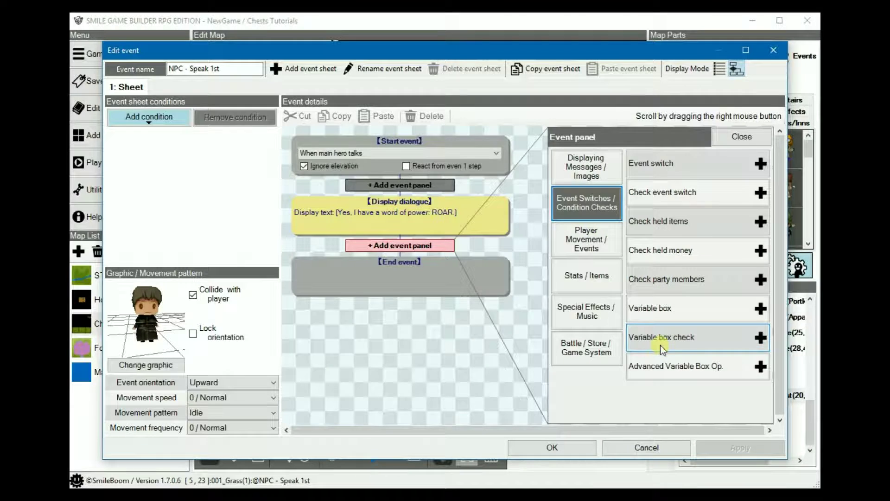
click(661, 345)
click(410, 248)
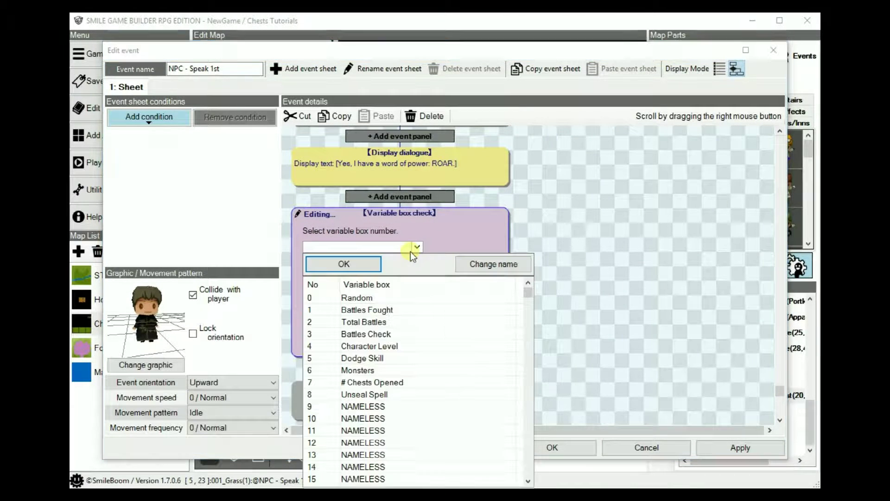
click(367, 408)
click(367, 407)
text(Words of Power)
click(612, 302)
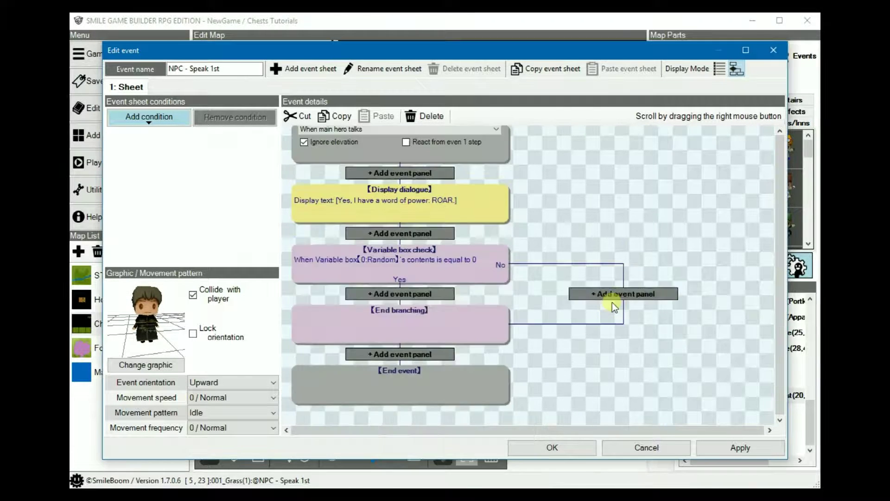
click(423, 261)
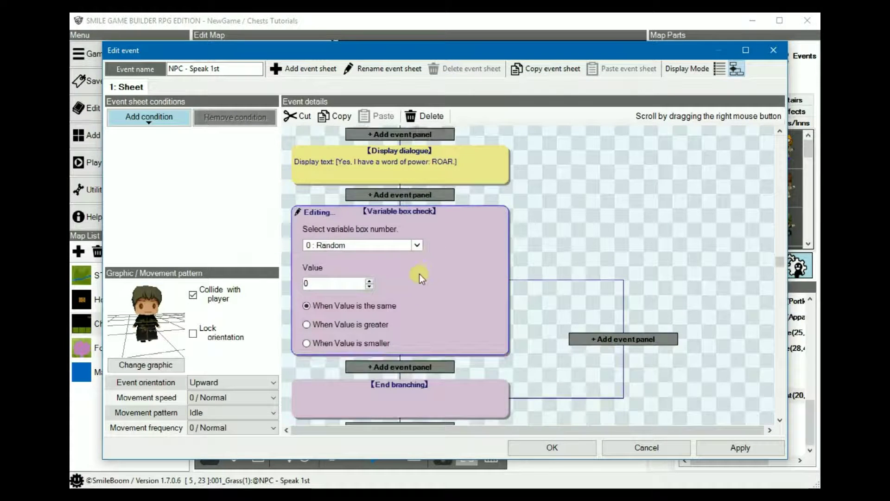
click(426, 116)
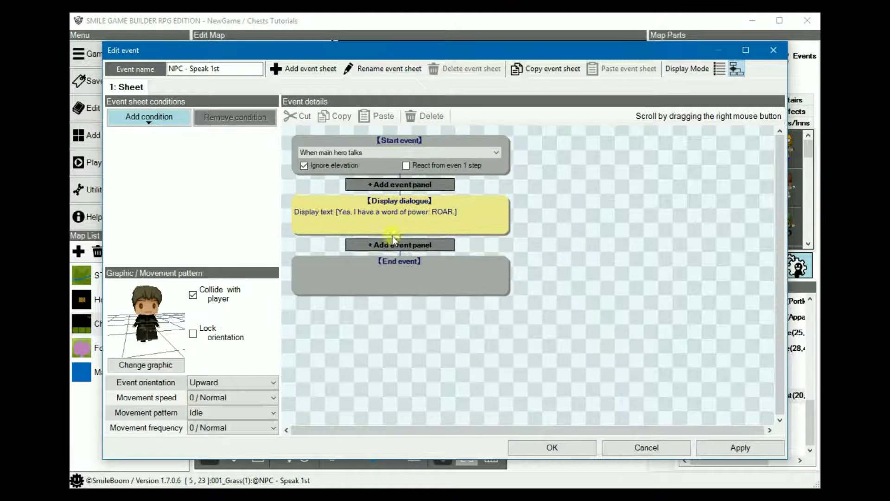
- Add an unassigned Variable box panel after the ROAR dialogue and remove it again
click(400, 245)
click(627, 309)
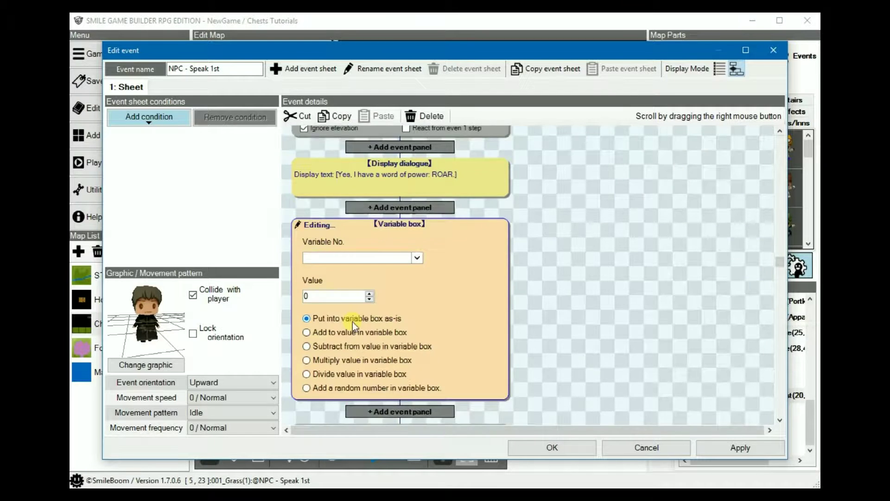
key(Delete)
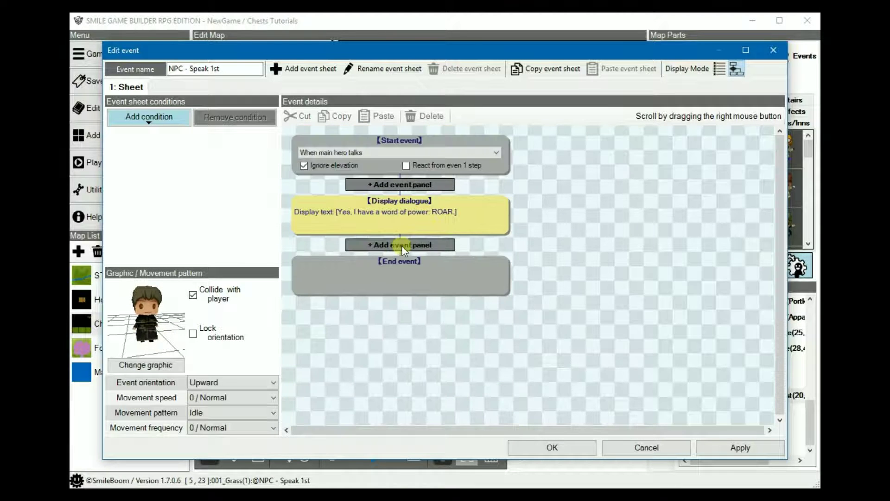
- Add a Variable box panel after the ROAR dialogue adding 1 to variable 9 Words of Power, copy the panel, and save the event
click(401, 245)
click(668, 308)
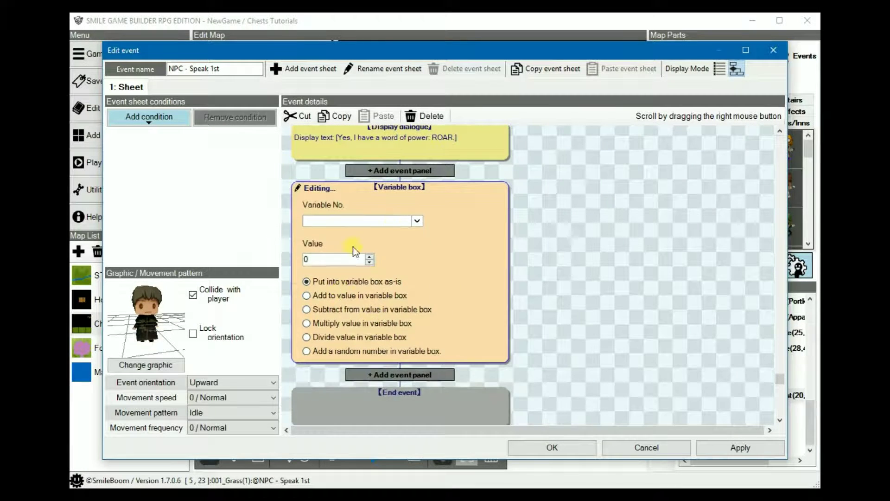
click(388, 222)
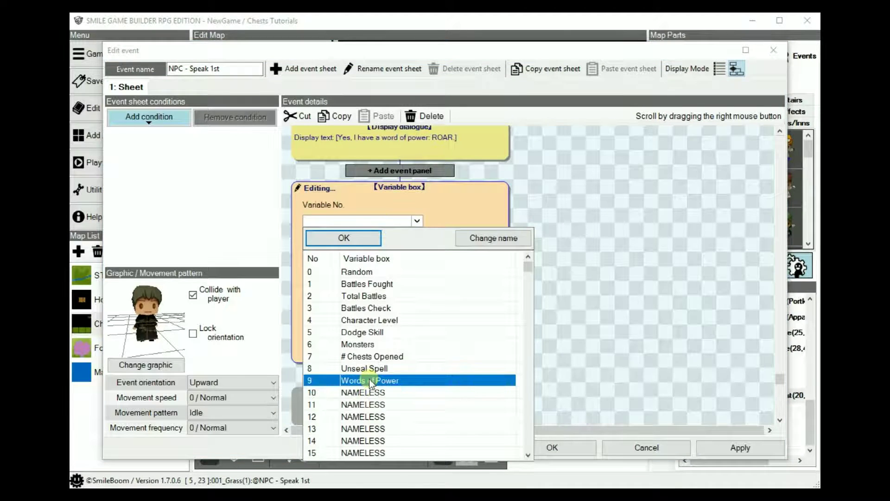
click(369, 380)
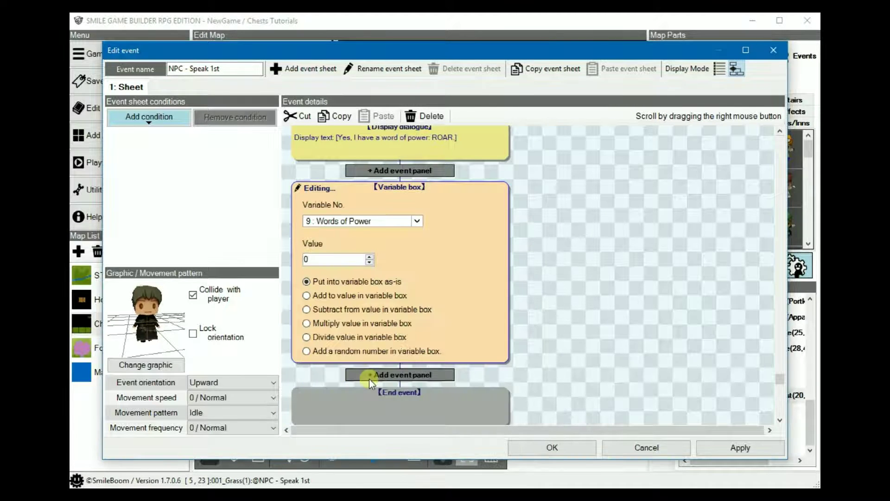
click(347, 296)
click(369, 257)
click(321, 116)
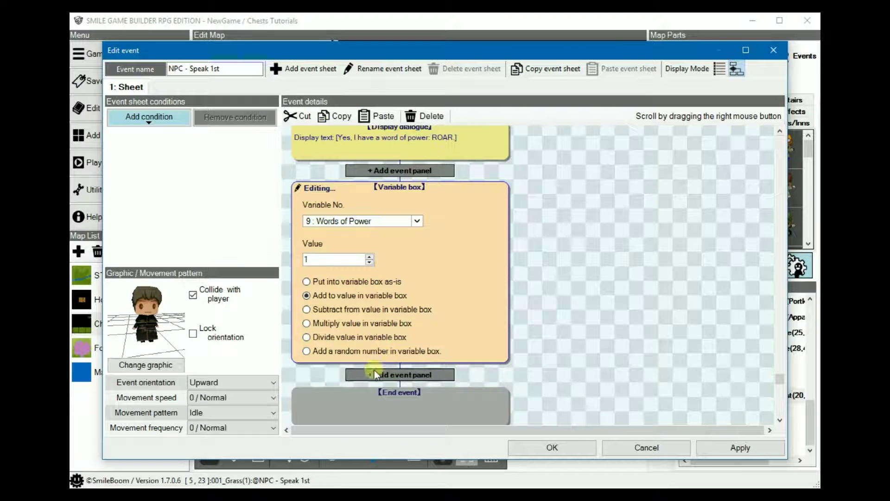
click(554, 448)
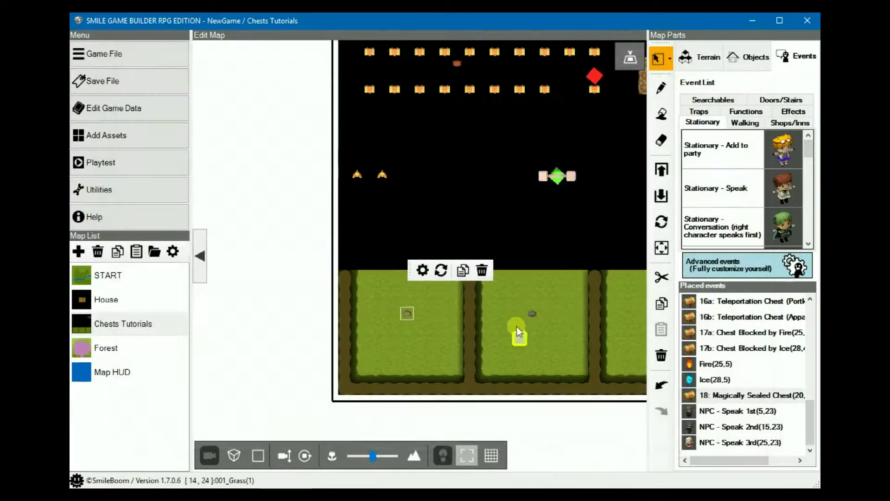
- Paste the copied Words of Power panel after the LIBE dialogue in the NPC - Speak 2nd event and save the event
right_click(533, 312)
click(562, 319)
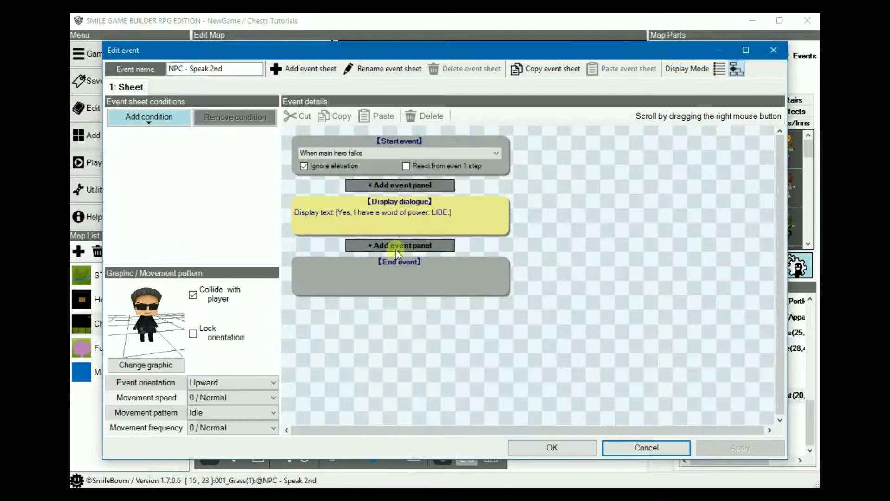
click(396, 250)
click(377, 116)
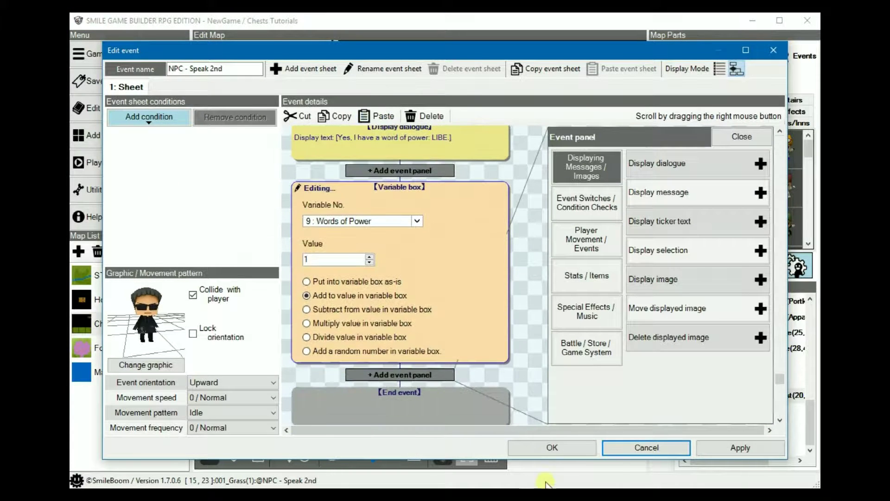
click(552, 448)
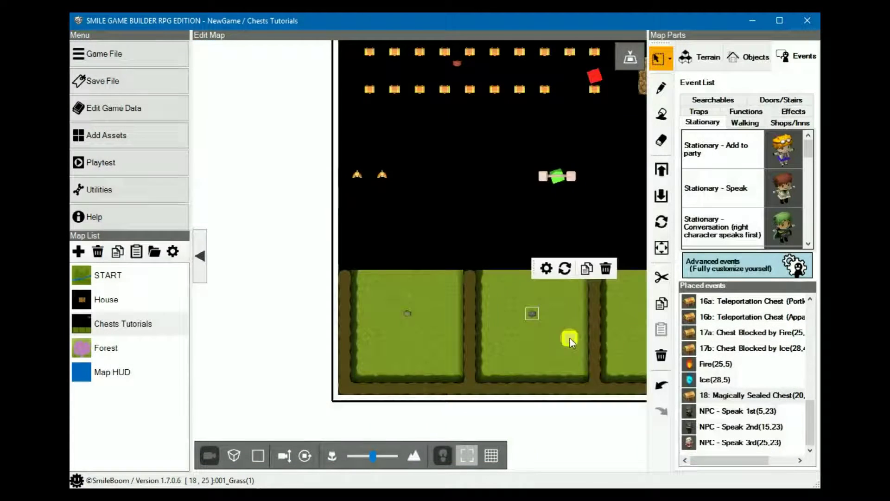
- Paste the copied Words of Power panel after the CA dialogue in the NPC - Speak 3rd event and save the event
middle_drag(489, 345, 467, 344)
right_click(458, 327)
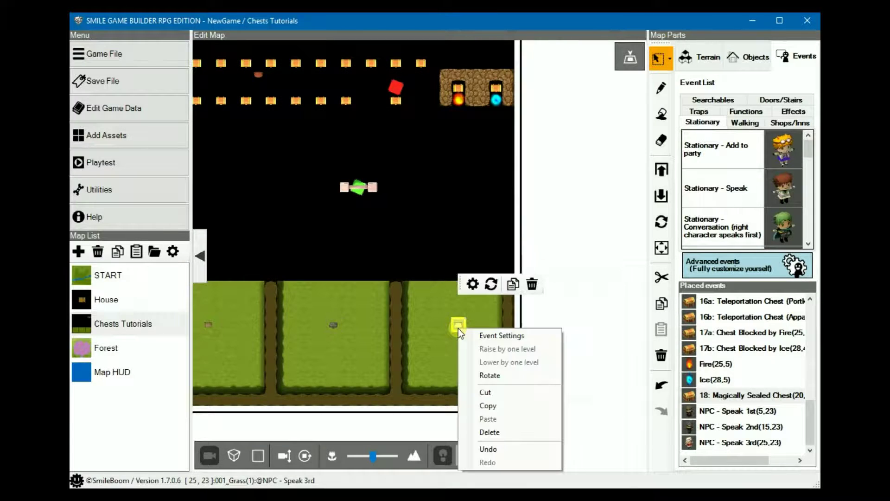
click(490, 335)
click(376, 245)
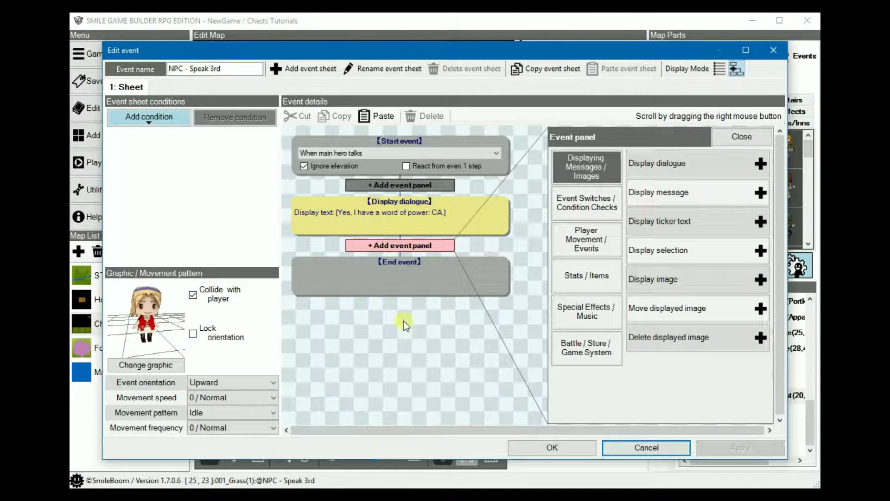
click(390, 116)
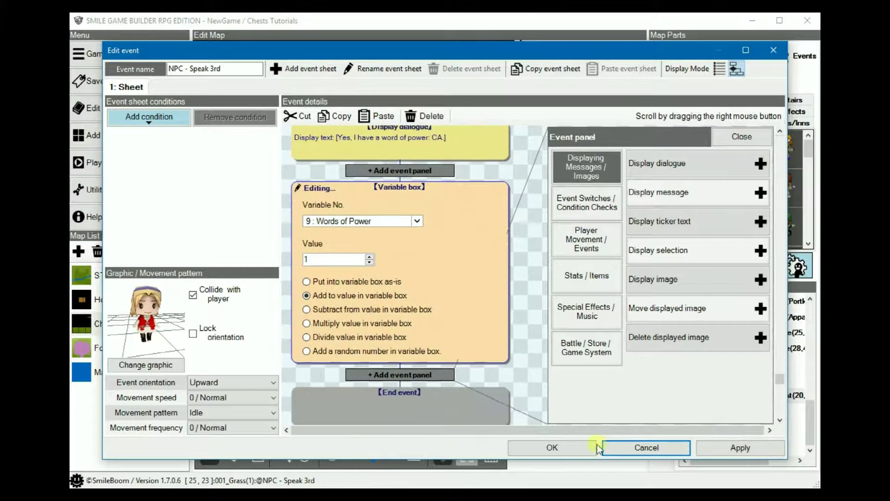
click(553, 446)
click(538, 447)
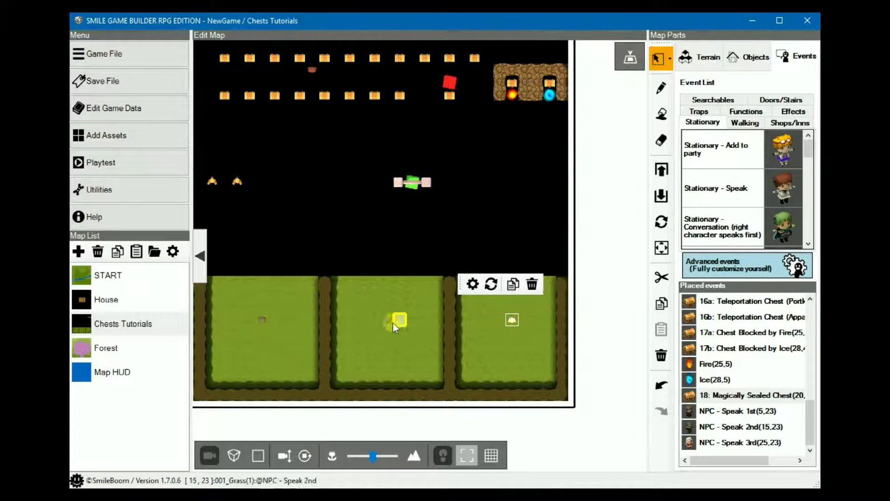
- Open the 18: Magically Sealed Chest event for editing
right_drag(440, 359, 480, 411)
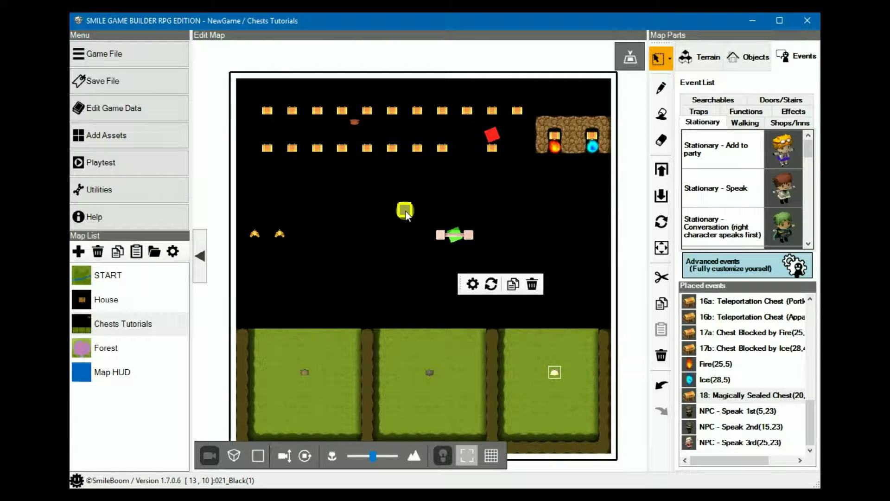
right_drag(407, 210, 370, 237)
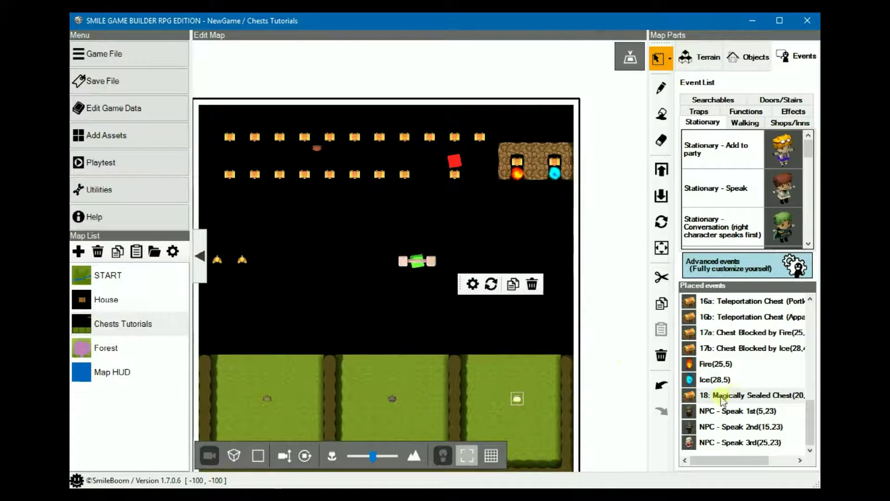
click(692, 396)
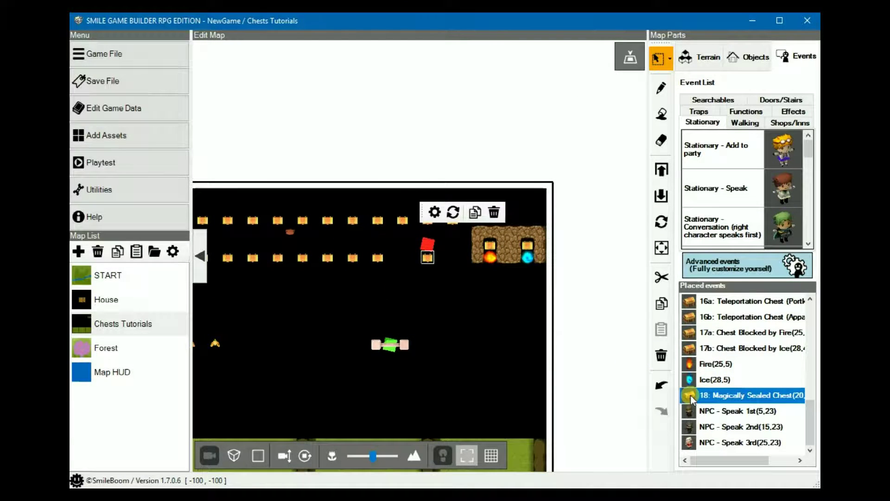
double_click(691, 396)
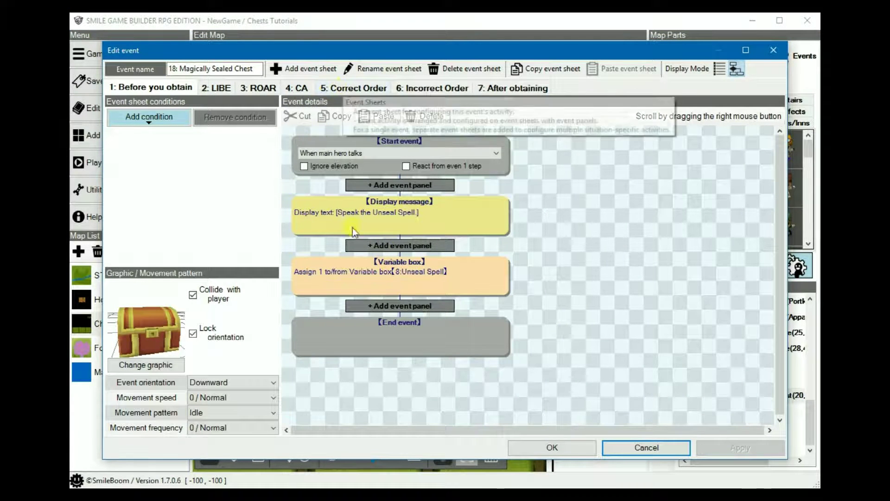
- Add a Variable box check after the Speak the Unseal Spell message, testing whether variable 9 Words of Power is greater than 3
click(394, 247)
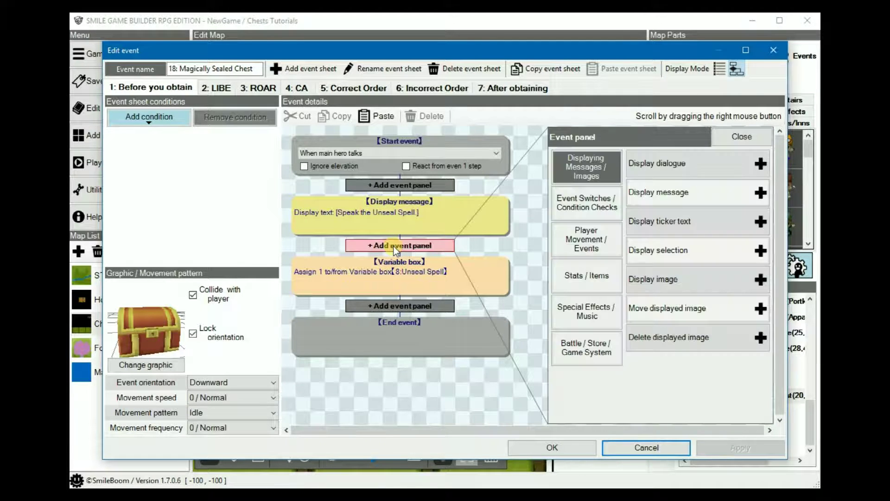
click(577, 212)
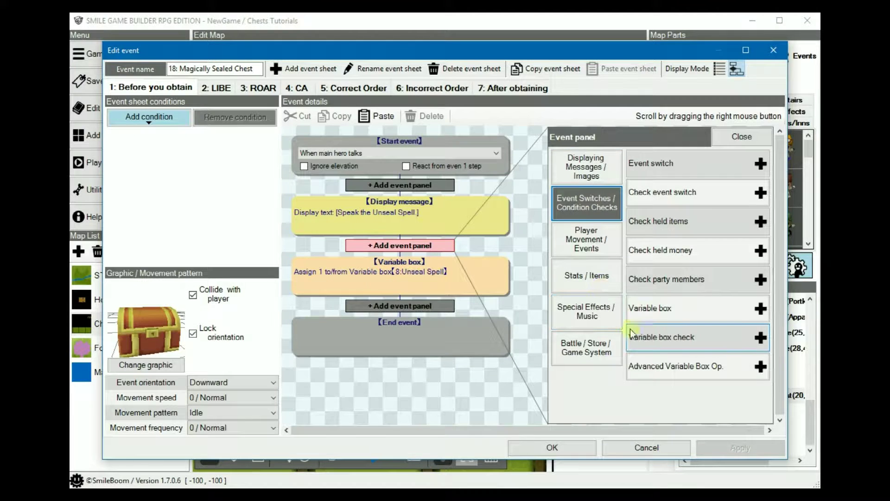
click(675, 335)
click(405, 239)
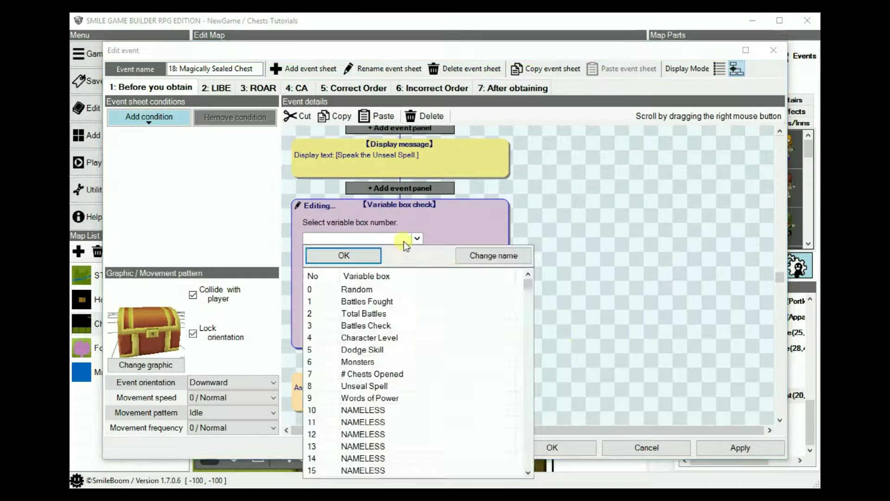
click(361, 398)
click(346, 256)
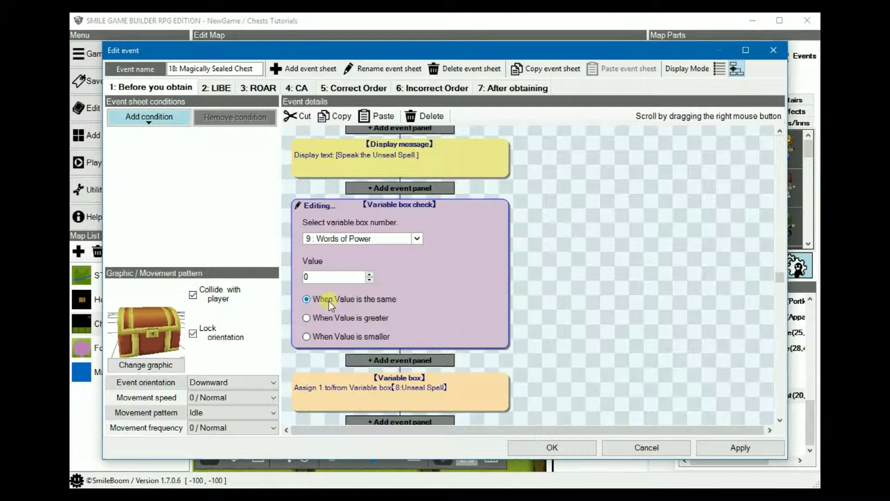
click(338, 318)
click(370, 275)
click(370, 274)
click(542, 257)
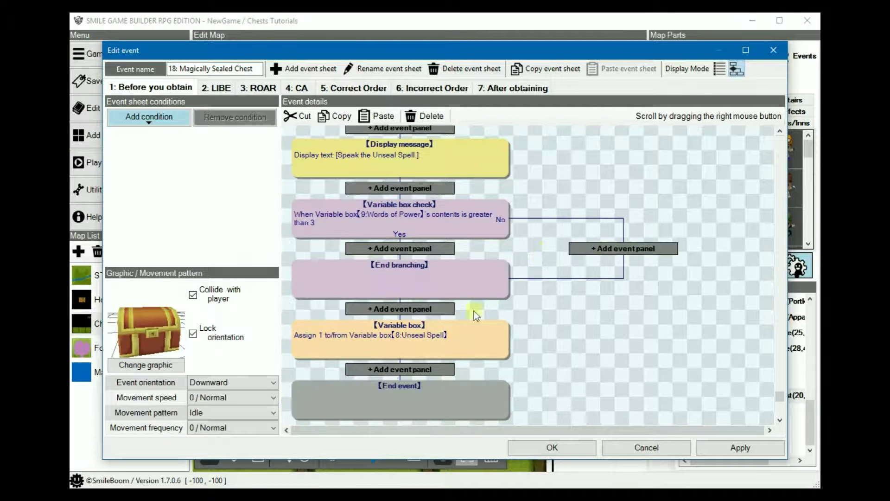
- Move the Variable box panel assigning 1 to Unseal Spell into the Yes branch of the Words of Power check
click(386, 338)
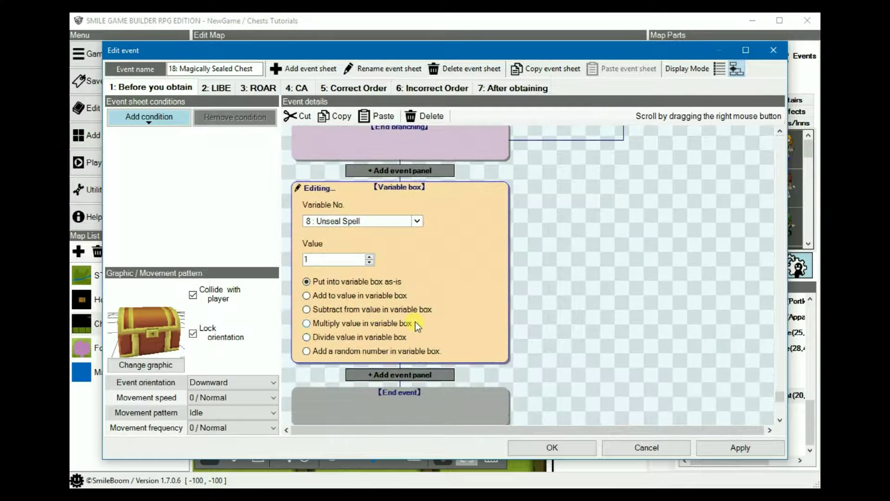
click(302, 116)
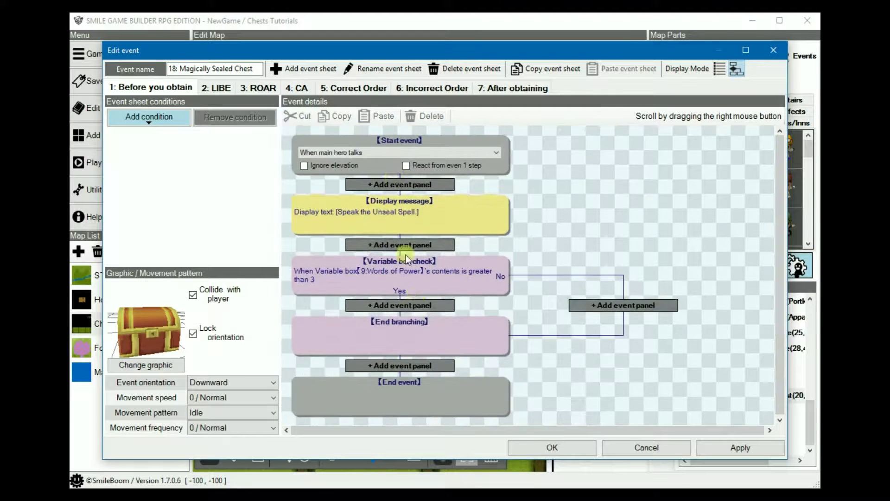
click(405, 304)
click(371, 116)
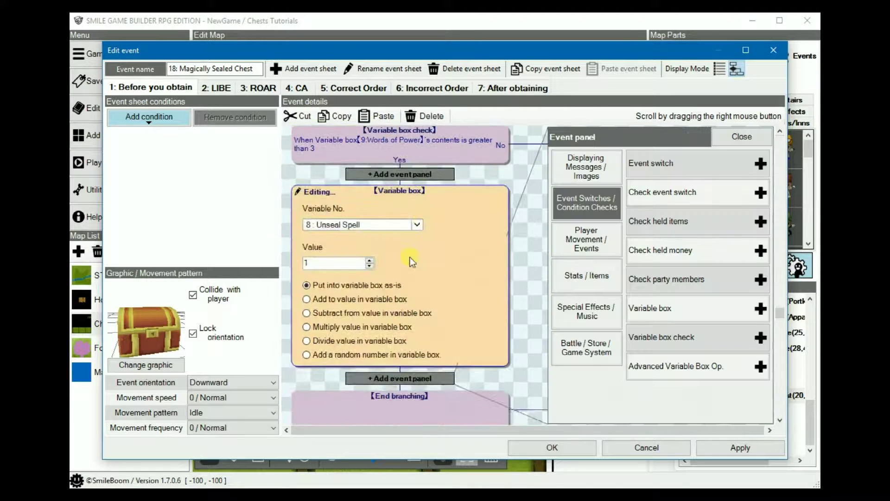
click(533, 203)
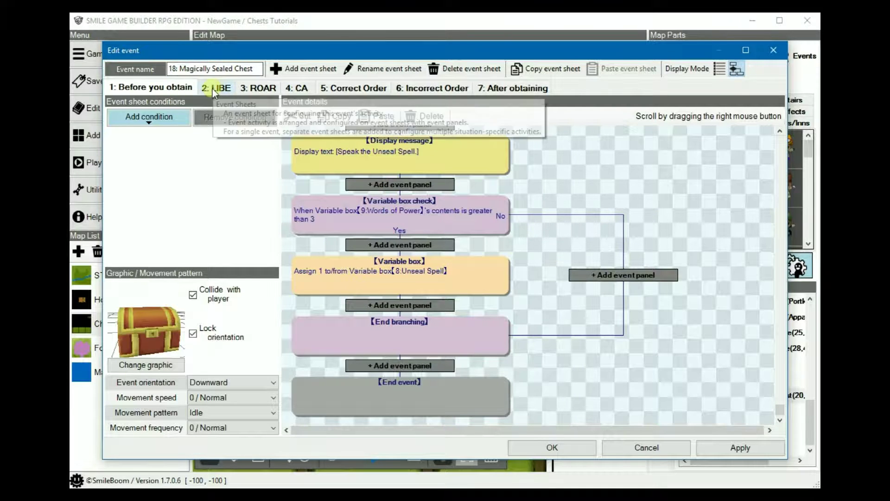
- Add the message "You don't know the full spell to open the chest." to the check's No branch and save the event
click(636, 276)
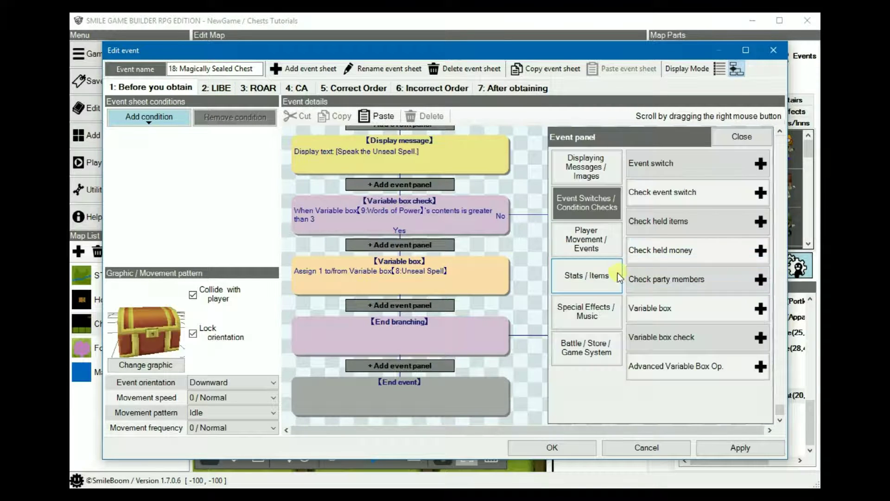
click(592, 170)
click(680, 188)
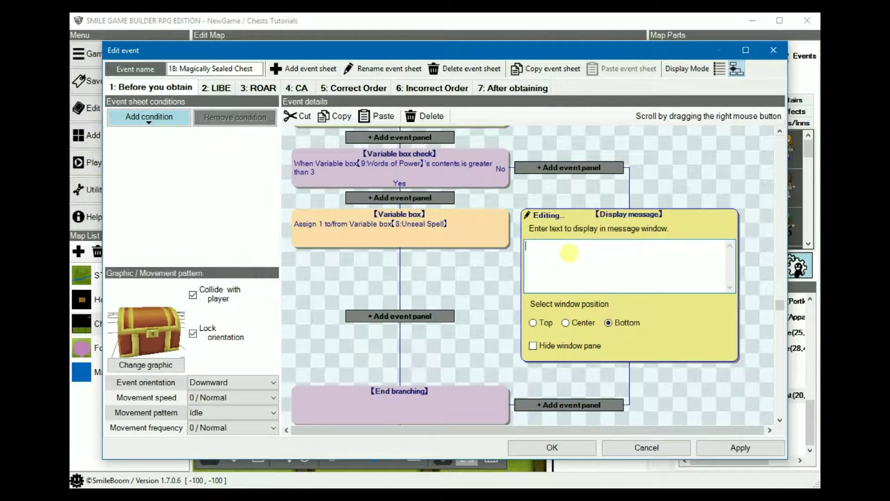
text(You don't know the full)
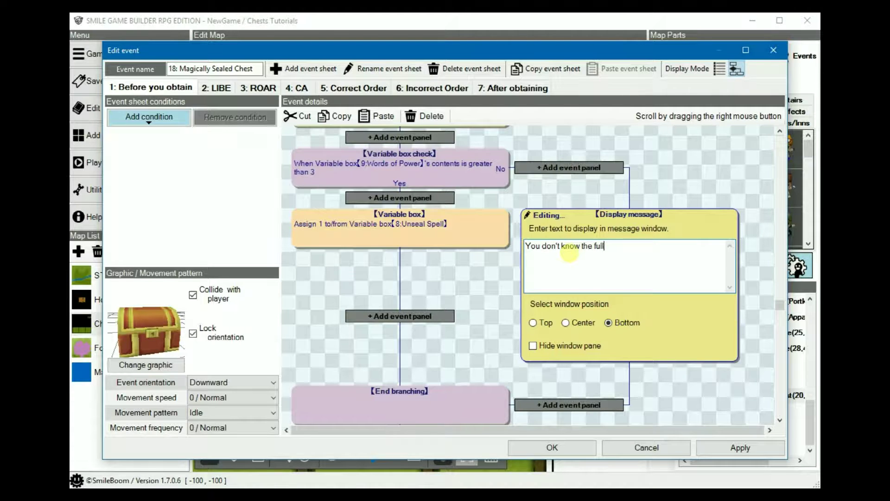
text( spell.)
key(BackSpace)
text(to open the chest.)
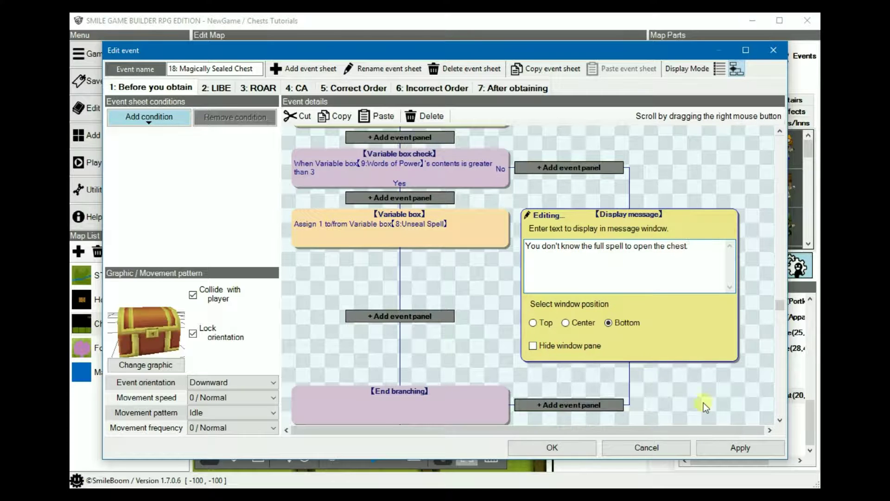
click(678, 394)
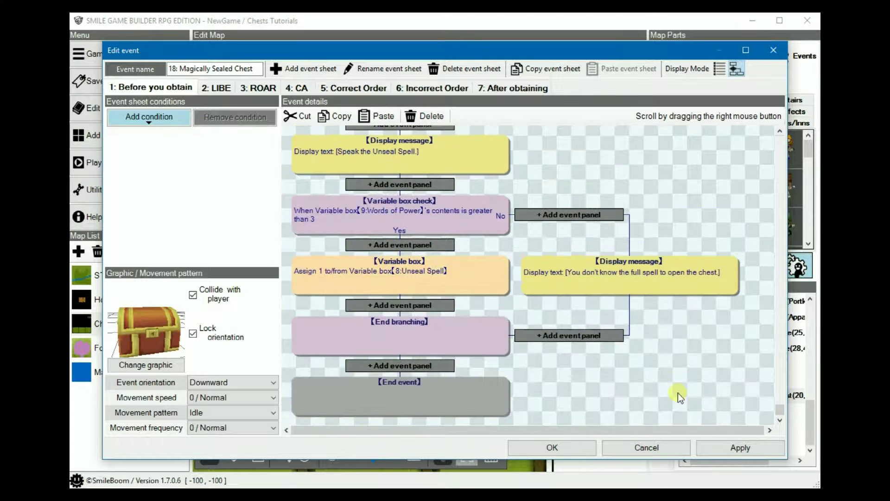
click(572, 449)
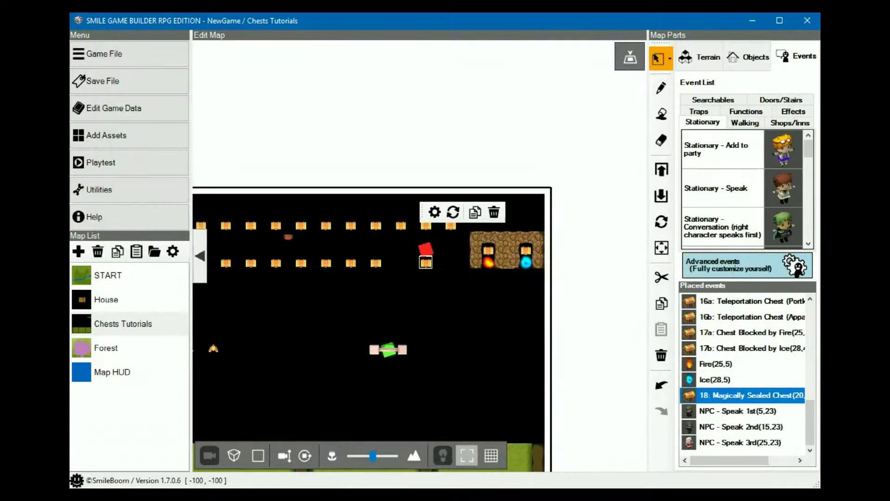